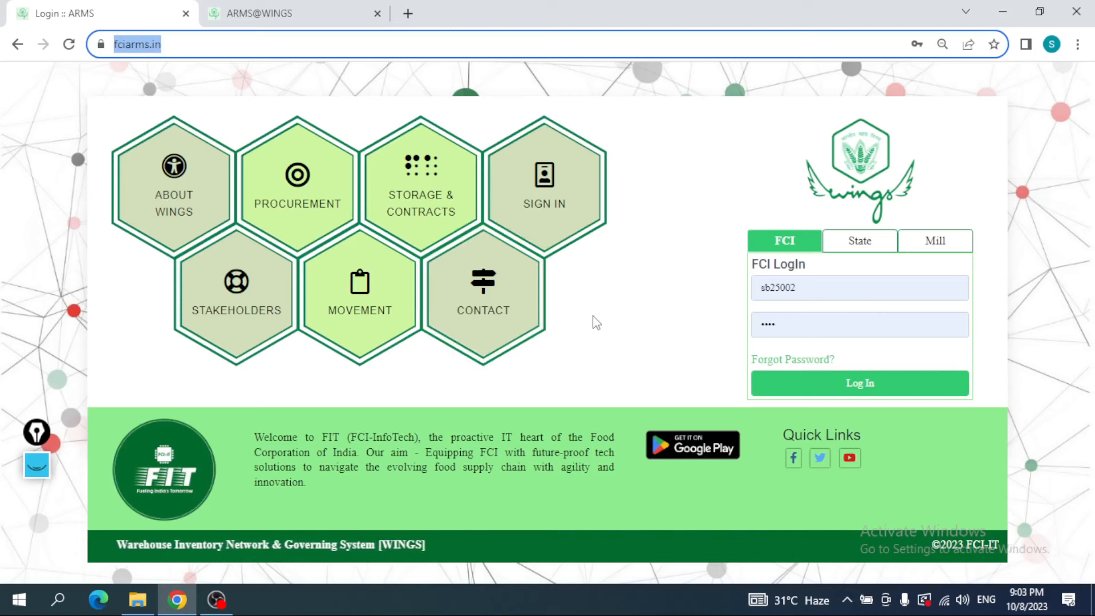
Step: Log in to the WINGS portal as an FCI user with the prefilled username and password
{"action": "left_click", "coordinate": [796, 290]}
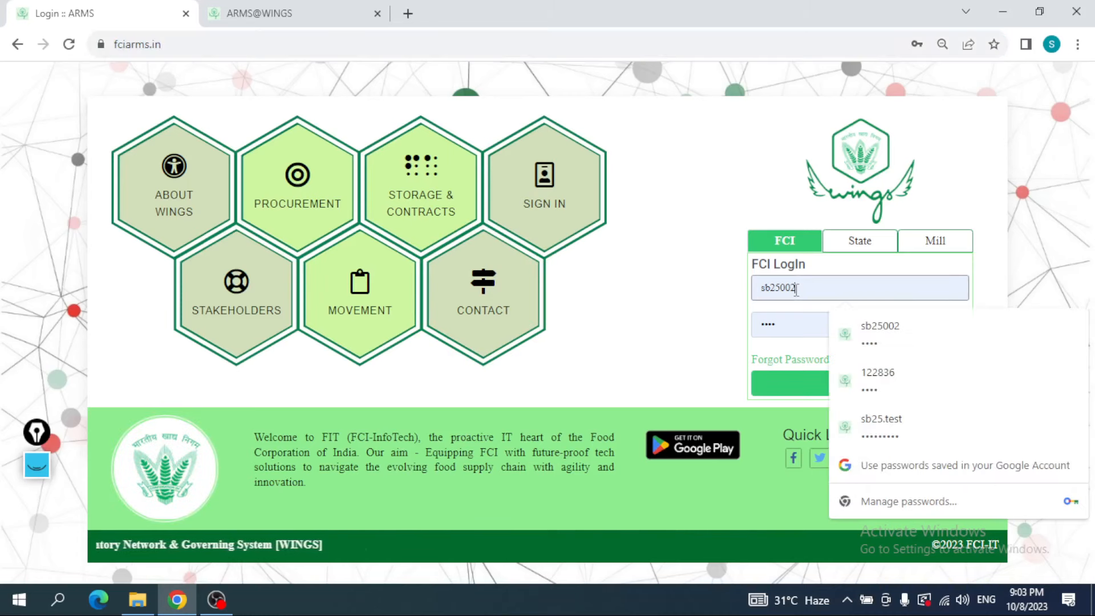
{"action": "left_click", "coordinate": [721, 310]}
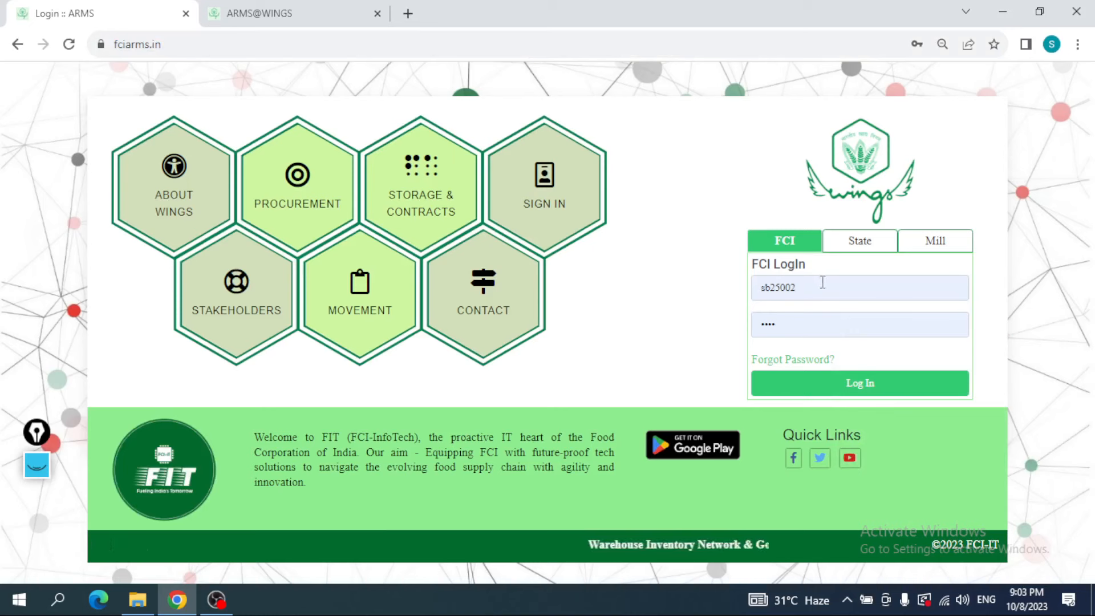
{"action": "left_click", "coordinate": [821, 285]}
{"action": "left_click", "coordinate": [719, 297]}
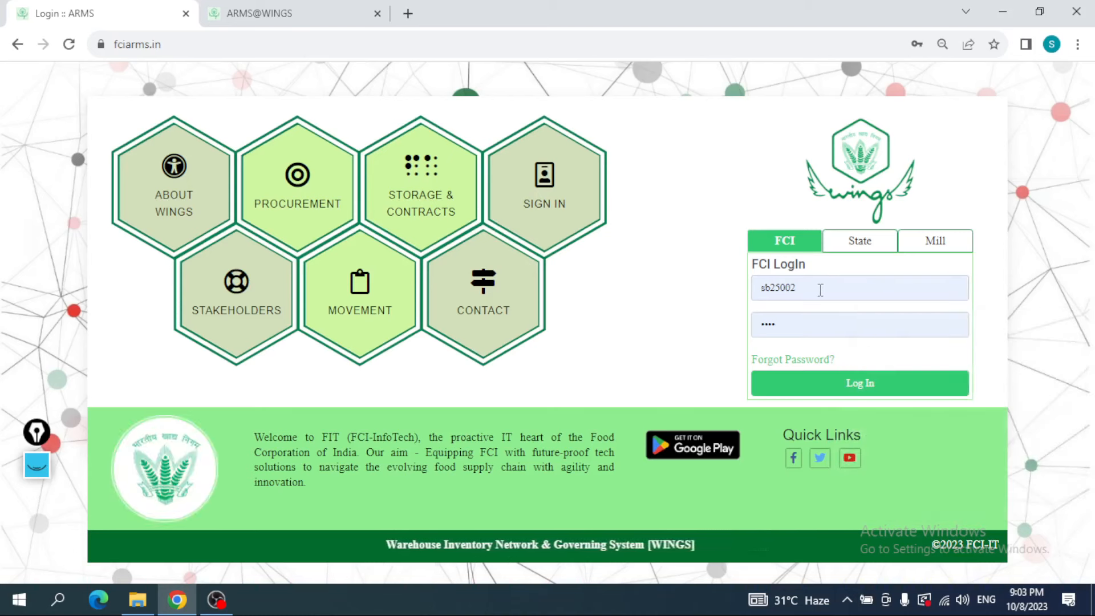
{"action": "left_click", "coordinate": [803, 317]}
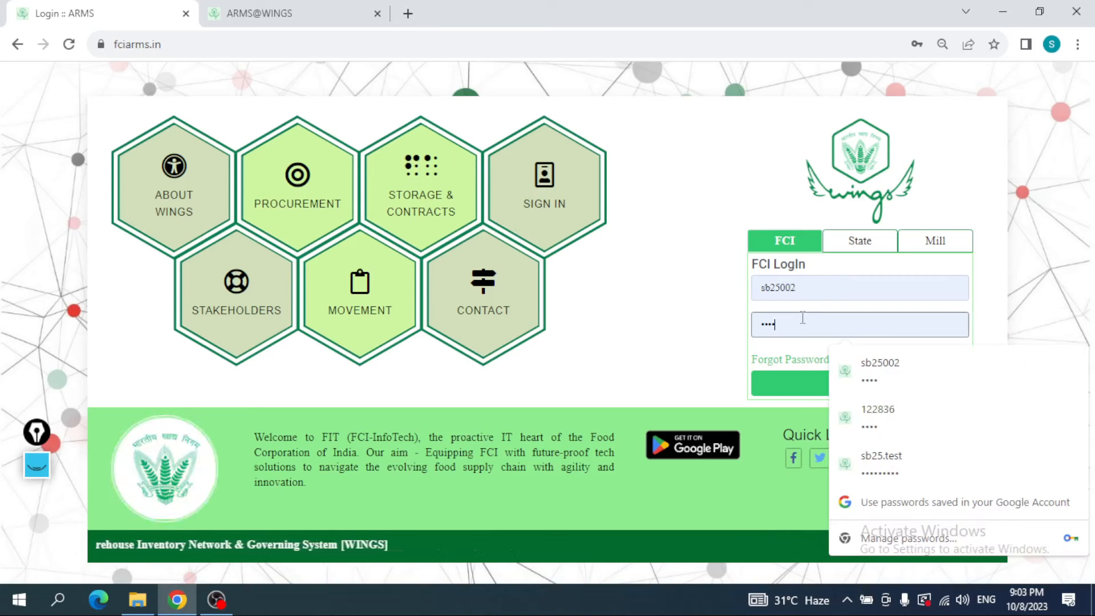
{"action": "left_click", "coordinate": [795, 387]}
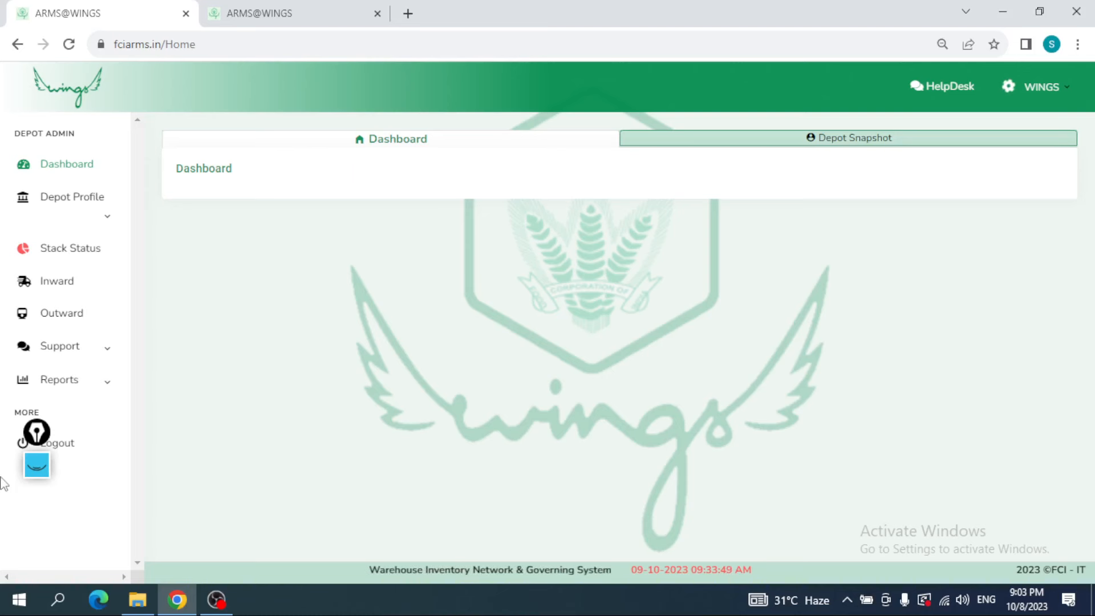
{"action": "left_click", "coordinate": [37, 465]}
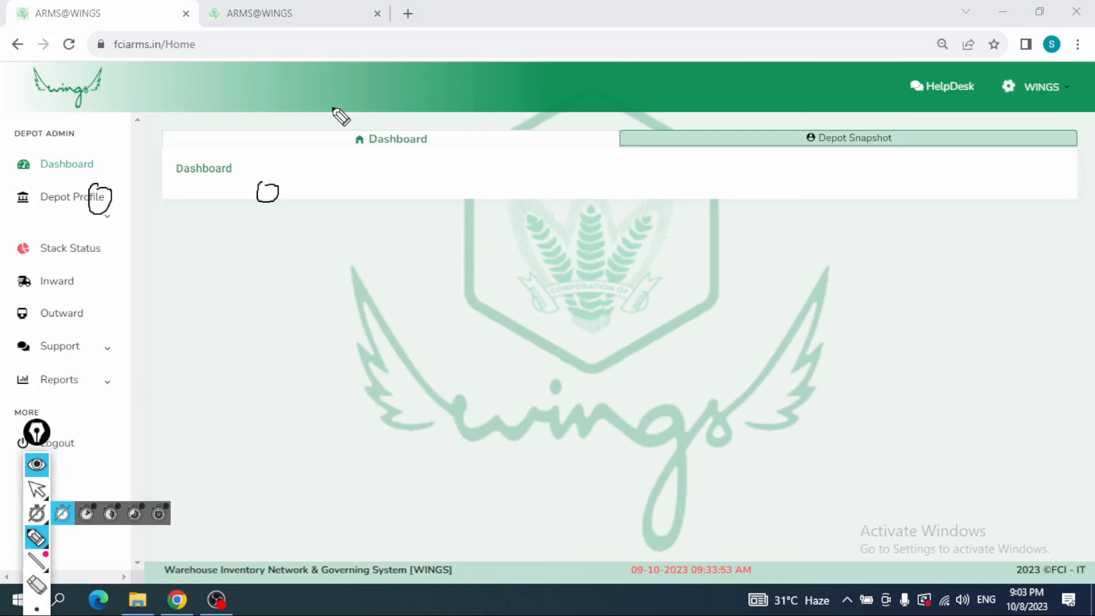
{"action": "left_click_drag", "start_coordinate": [343, 116], "coordinate": [379, 165]}
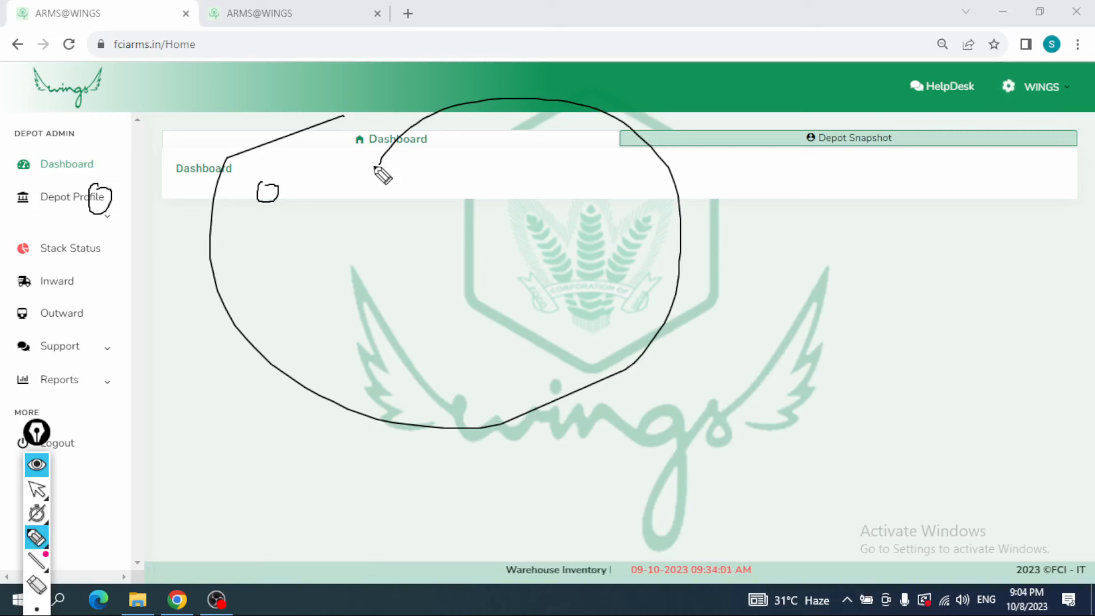
{"action": "left_click_drag", "start_coordinate": [462, 410], "coordinate": [655, 308]}
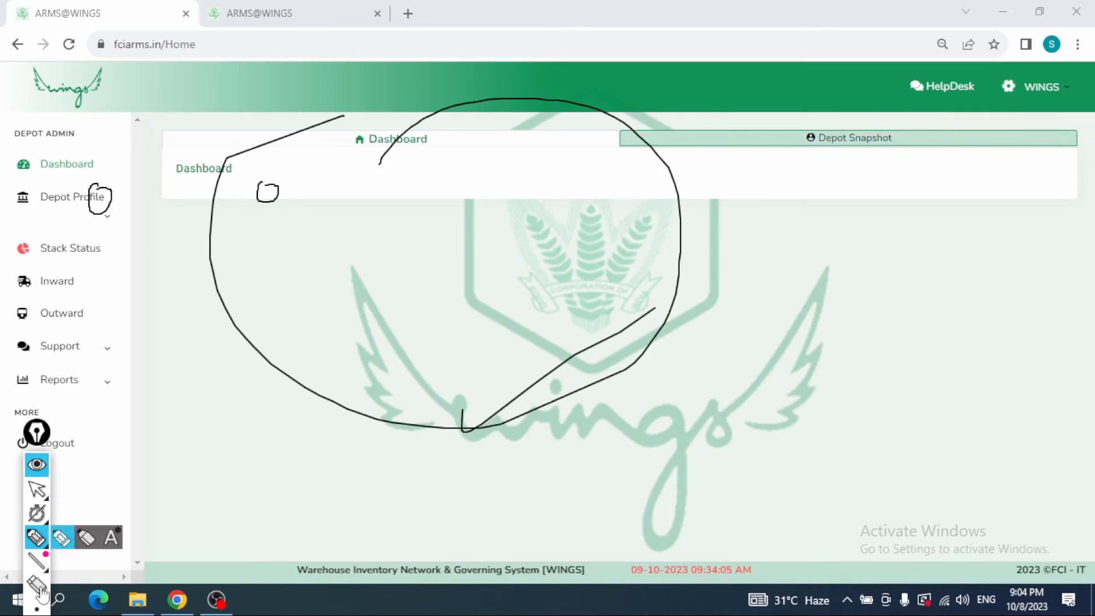
{"action": "mouse_move", "coordinate": [40, 610]}
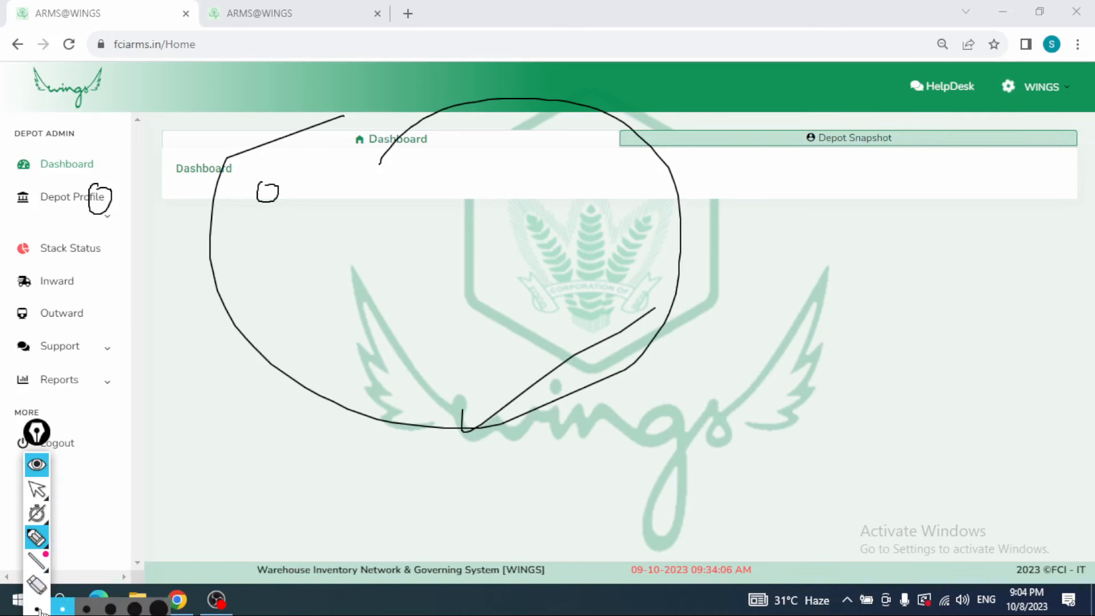
{"action": "left_click", "coordinate": [37, 465]}
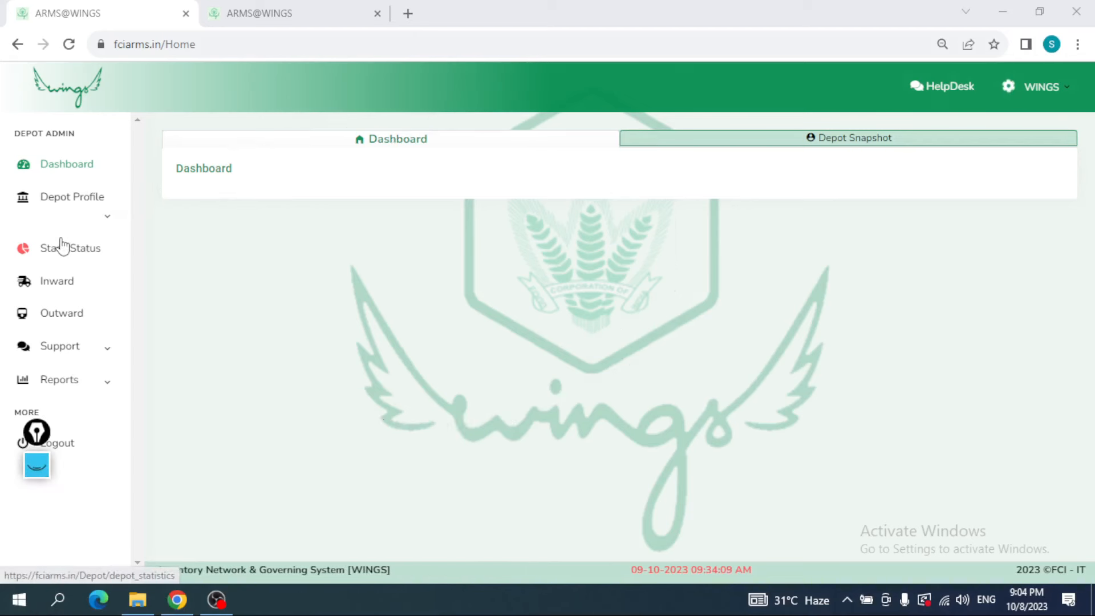
{"action": "left_click_drag", "start_coordinate": [36, 434], "coordinate": [31, 515]}
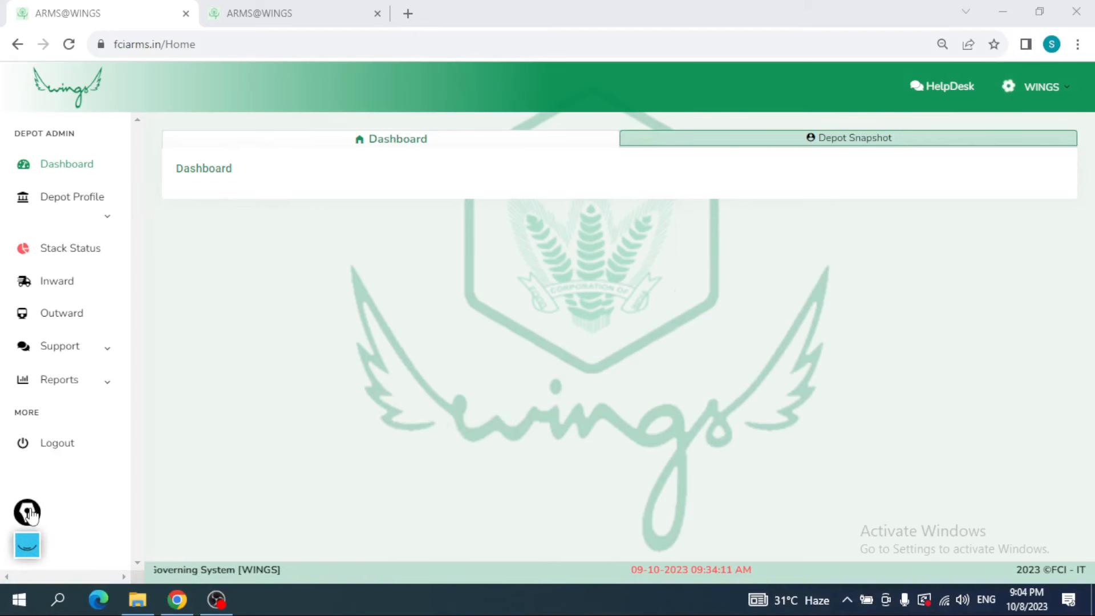
Step: Switch to the demo site session, log in again with the prefilled FCI credentials and expand the Depot Profile options
{"action": "left_click", "coordinate": [105, 228]}
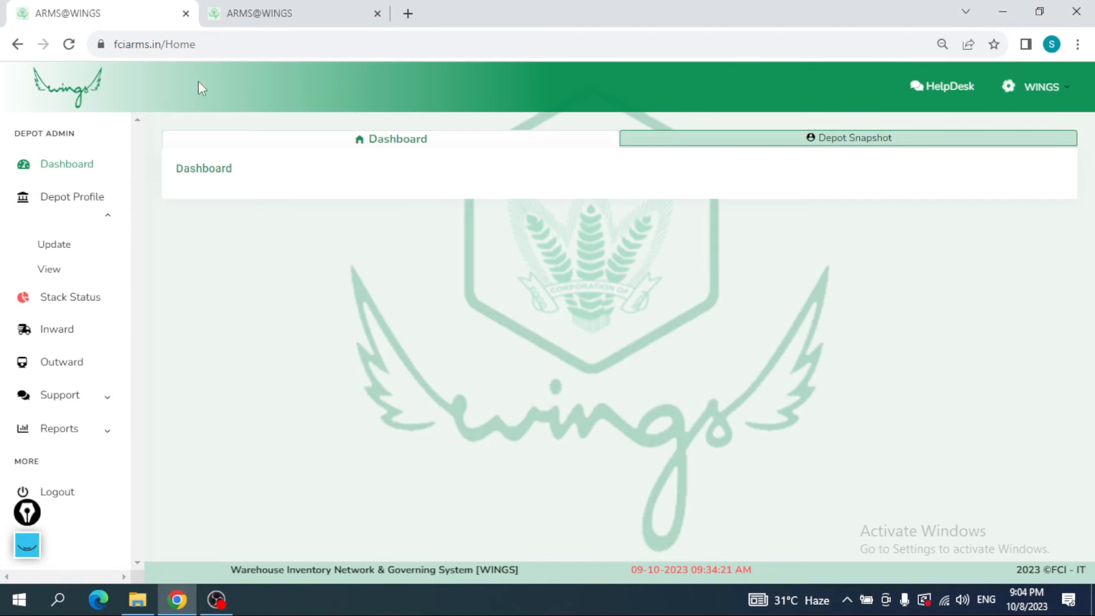
{"action": "left_click", "coordinate": [207, 40]}
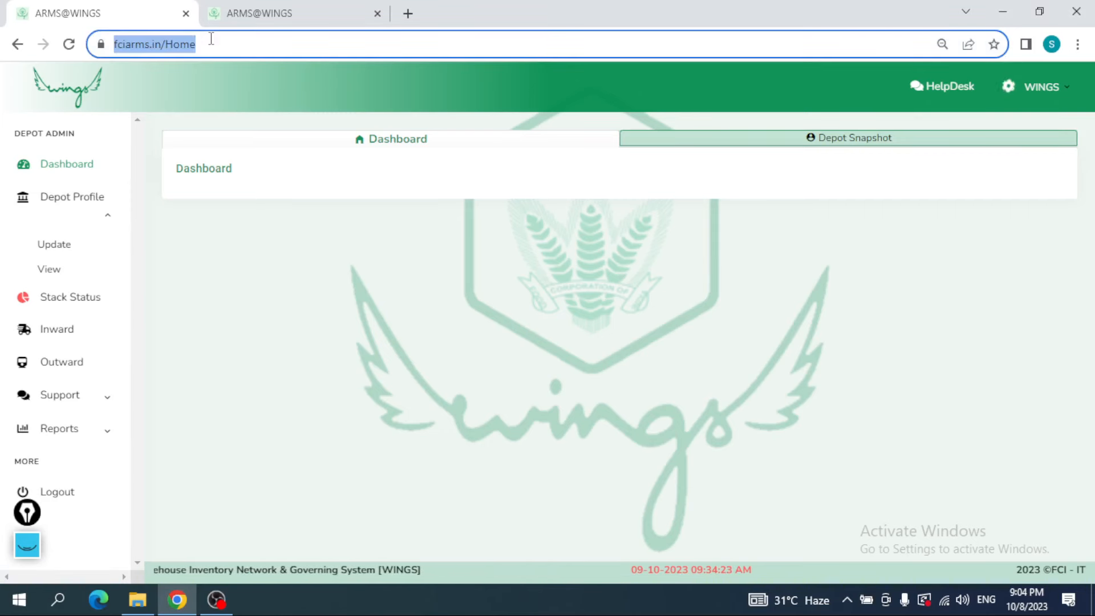
{"action": "left_click", "coordinate": [257, 7]}
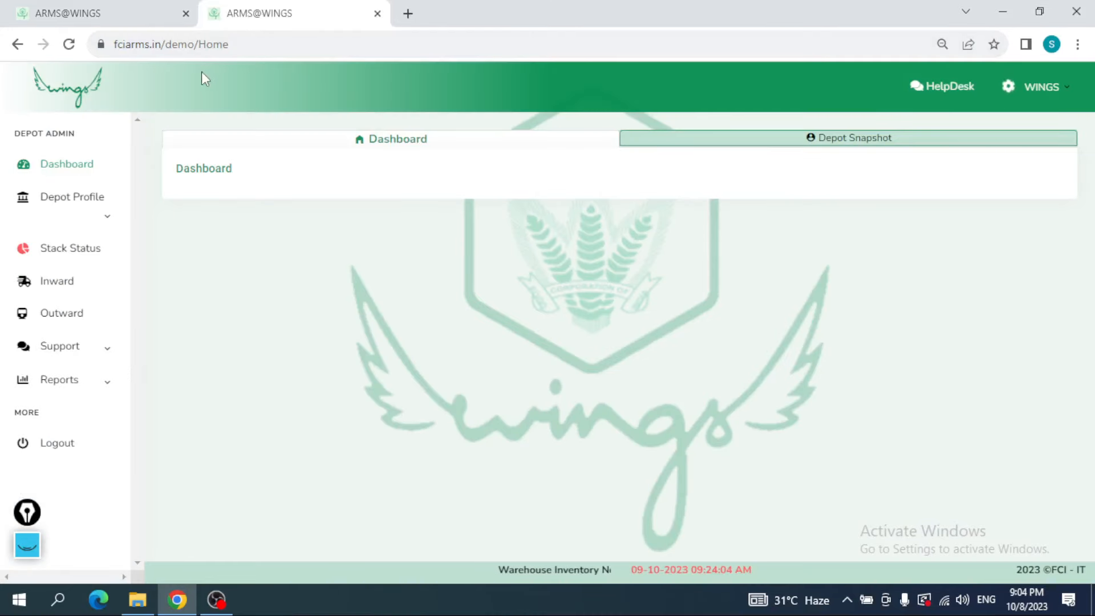
{"action": "left_click", "coordinate": [106, 226]}
{"action": "left_click", "coordinate": [68, 44]}
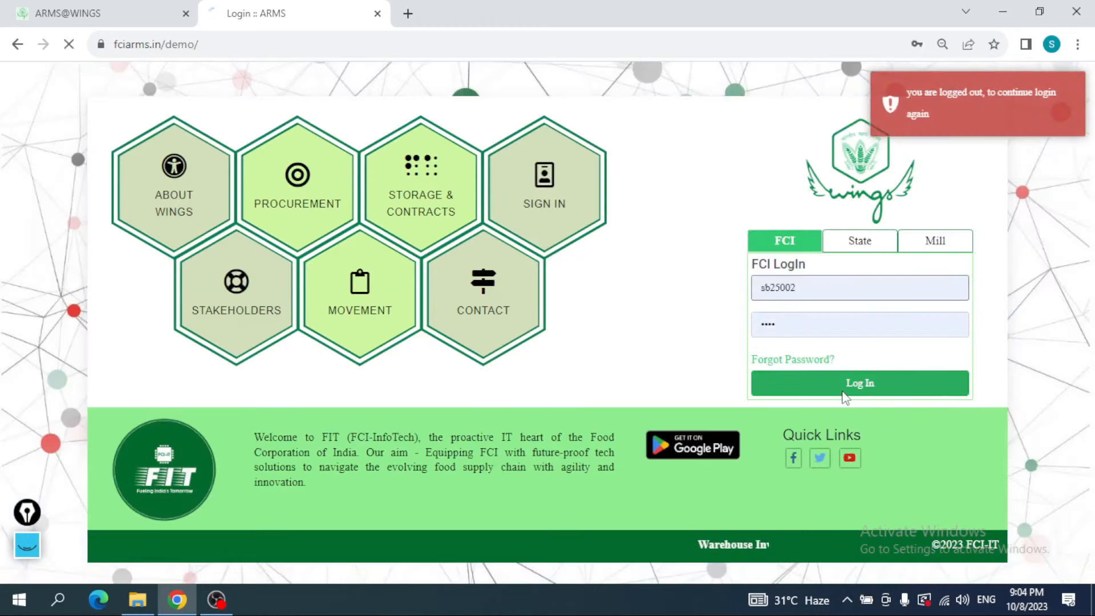
{"action": "left_click", "coordinate": [843, 392]}
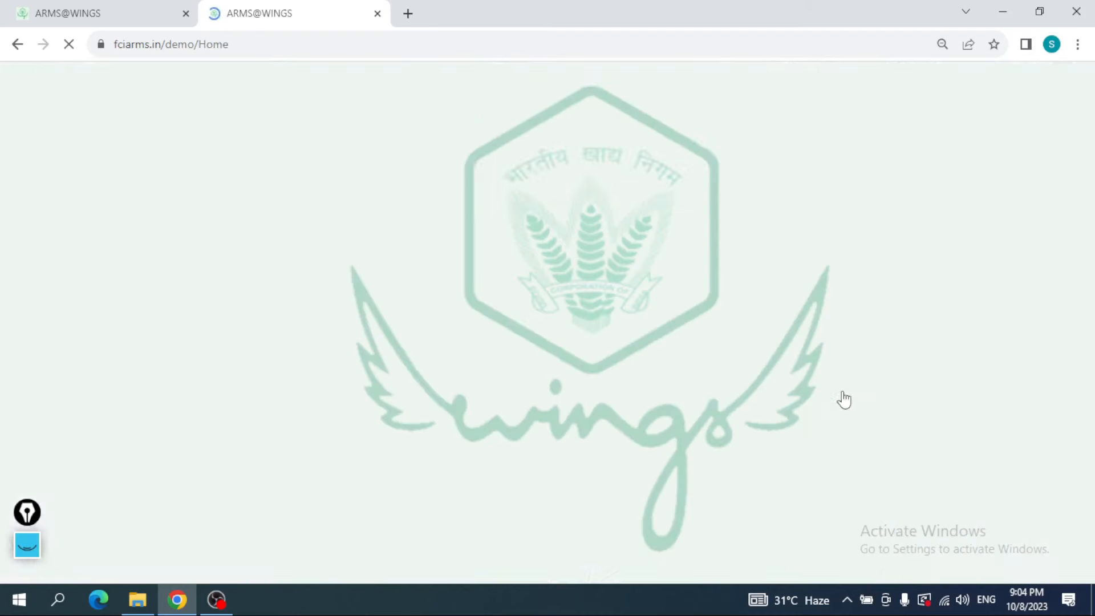
{"action": "left_click", "coordinate": [113, 221]}
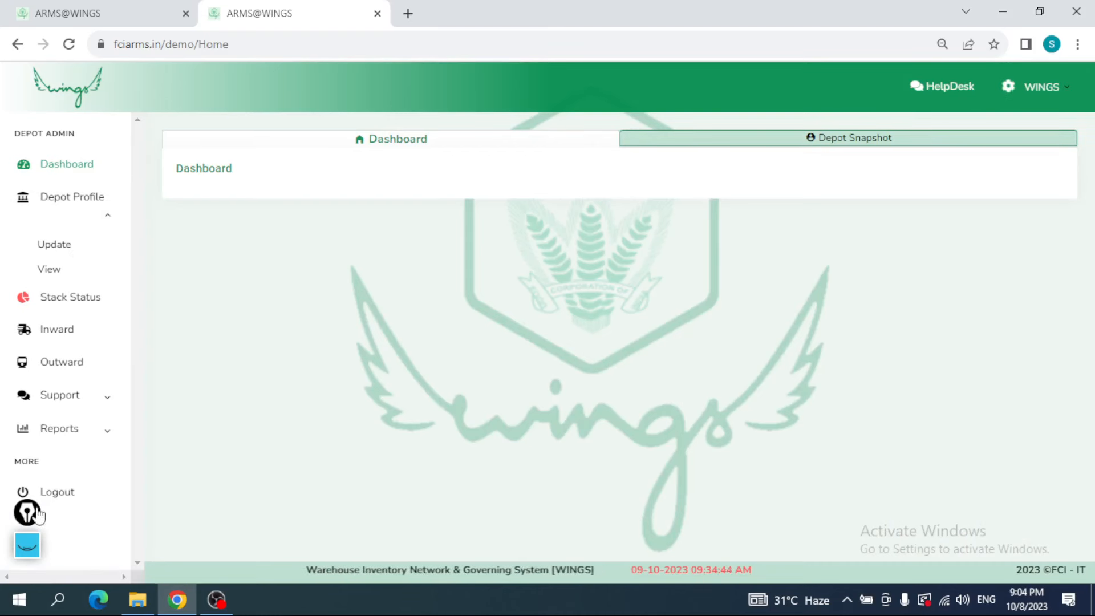
Step: Show the screen annotation toolbar and clear all existing pen marks from the dashboard
{"action": "left_click_drag", "start_coordinate": [46, 517], "coordinate": [38, 411]}
{"action": "left_click", "coordinate": [36, 451]}
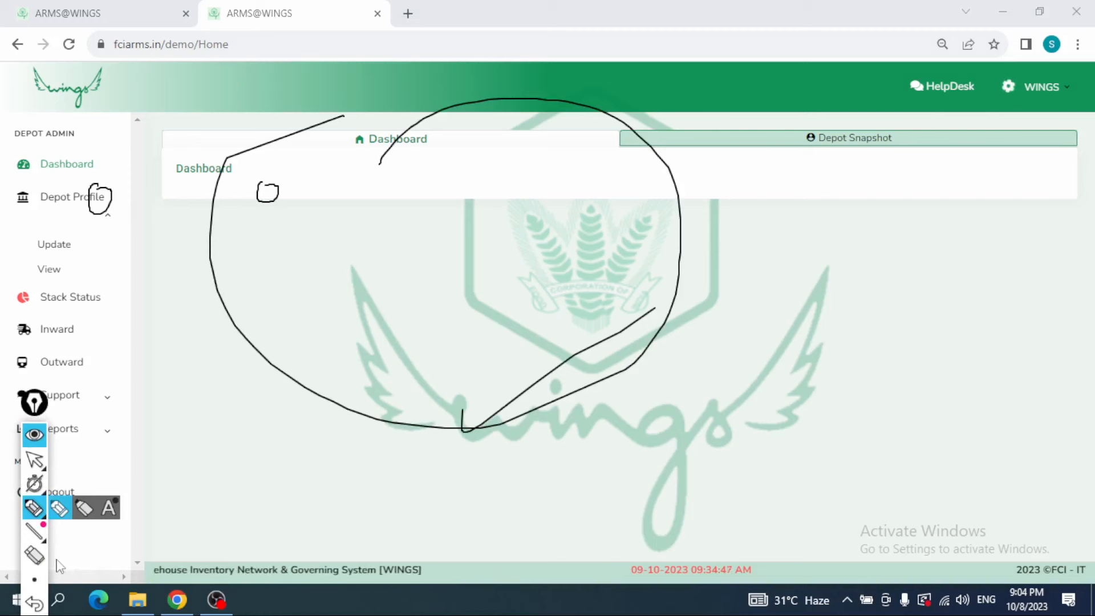
{"action": "mouse_move", "coordinate": [35, 536]}
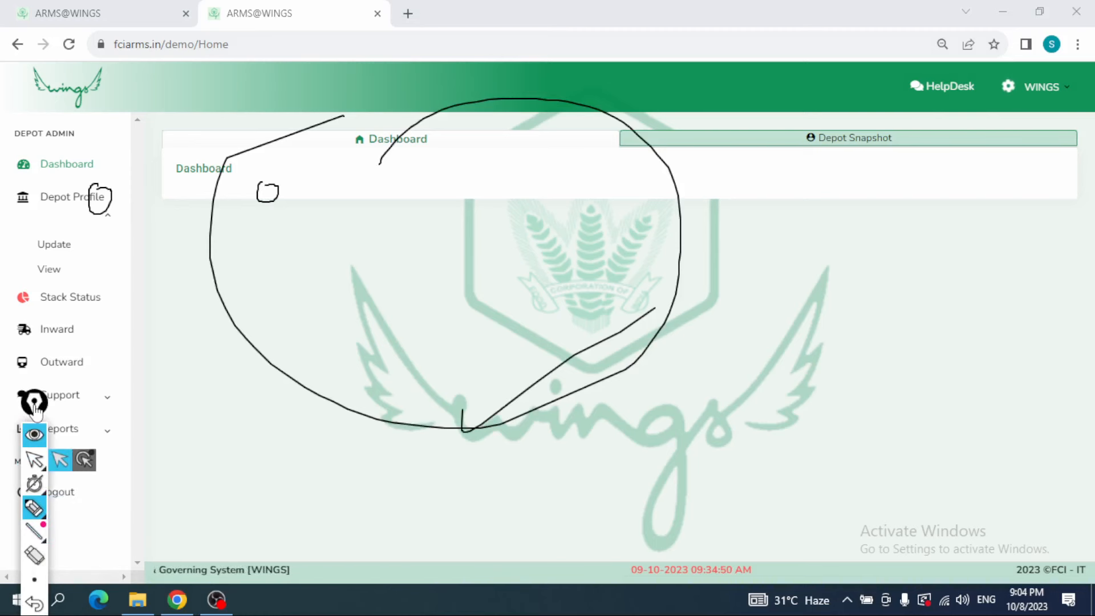
{"action": "left_click_drag", "start_coordinate": [35, 405], "coordinate": [36, 392]}
{"action": "left_click", "coordinate": [36, 609]}
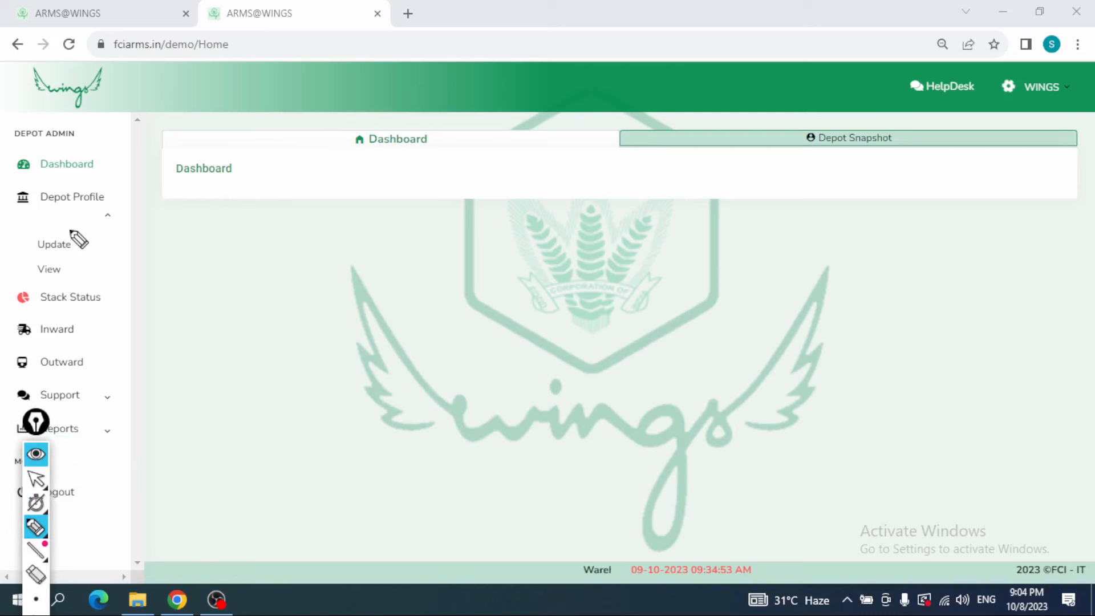
Step: Mark Depot Profile and its Update and View entries with freehand circles and ticks
{"action": "left_click_drag", "start_coordinate": [80, 239], "coordinate": [98, 232]}
{"action": "left_click_drag", "start_coordinate": [77, 272], "coordinate": [101, 263]}
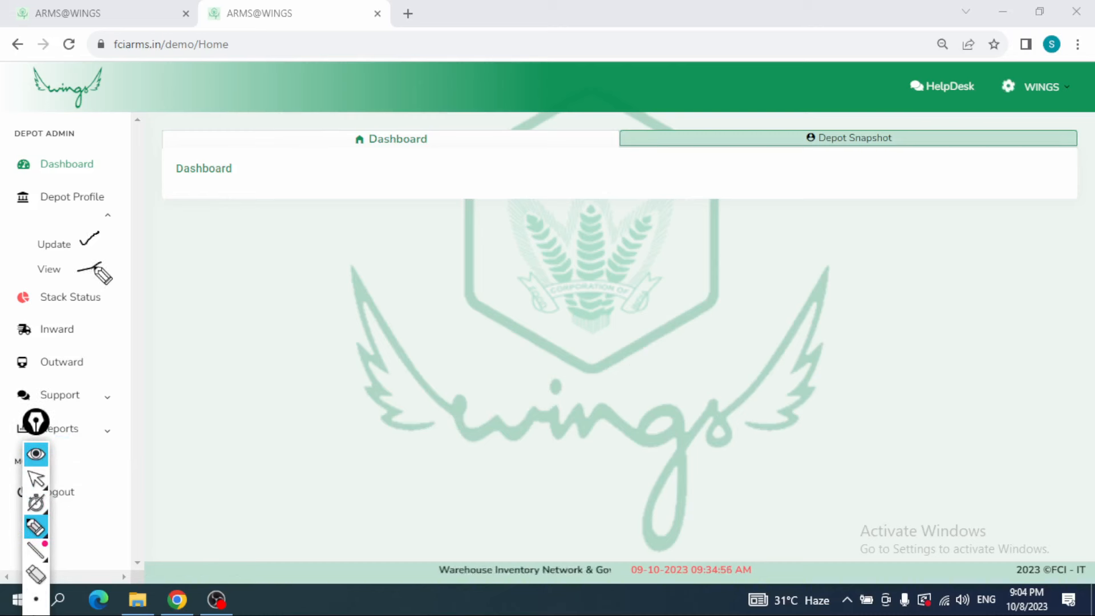
{"action": "mouse_move", "coordinate": [51, 180]}
{"action": "left_mouse_down"}
{"action": "mouse_move", "coordinate": [74, 210]}
{"action": "mouse_move", "coordinate": [93, 209]}
{"action": "mouse_move", "coordinate": [51, 180]}
{"action": "left_mouse_up"}
{"action": "left_click_drag", "start_coordinate": [51, 228], "coordinate": [82, 251]}
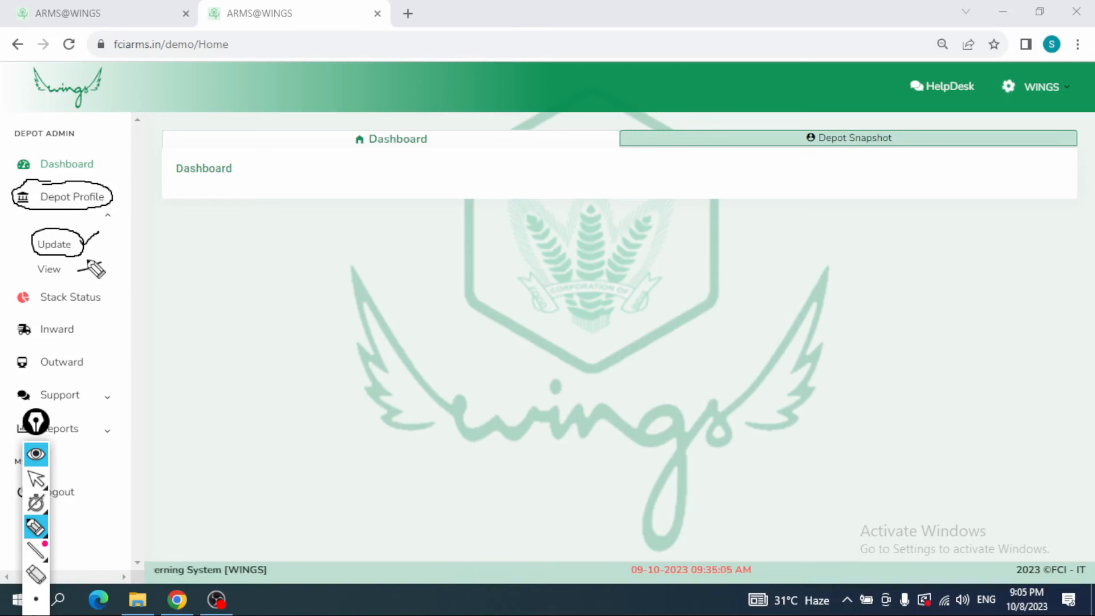
{"action": "left_click_drag", "start_coordinate": [88, 262], "coordinate": [81, 281]}
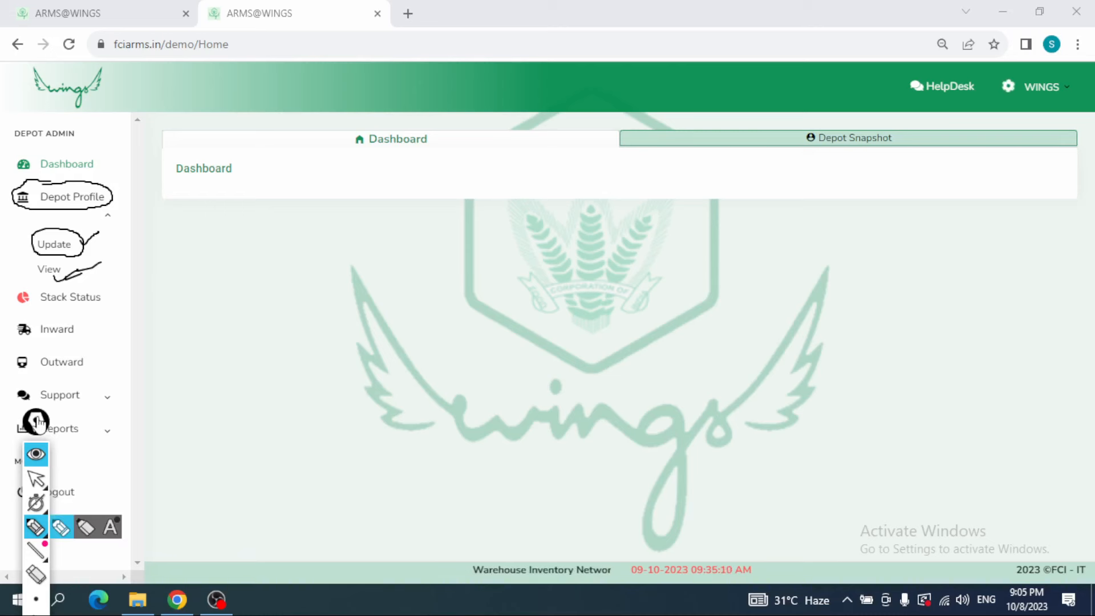
Step: Erase all pen marks around the Depot Profile entries and hide the annotation toolbar
{"action": "left_click_drag", "start_coordinate": [38, 416], "coordinate": [42, 390]}
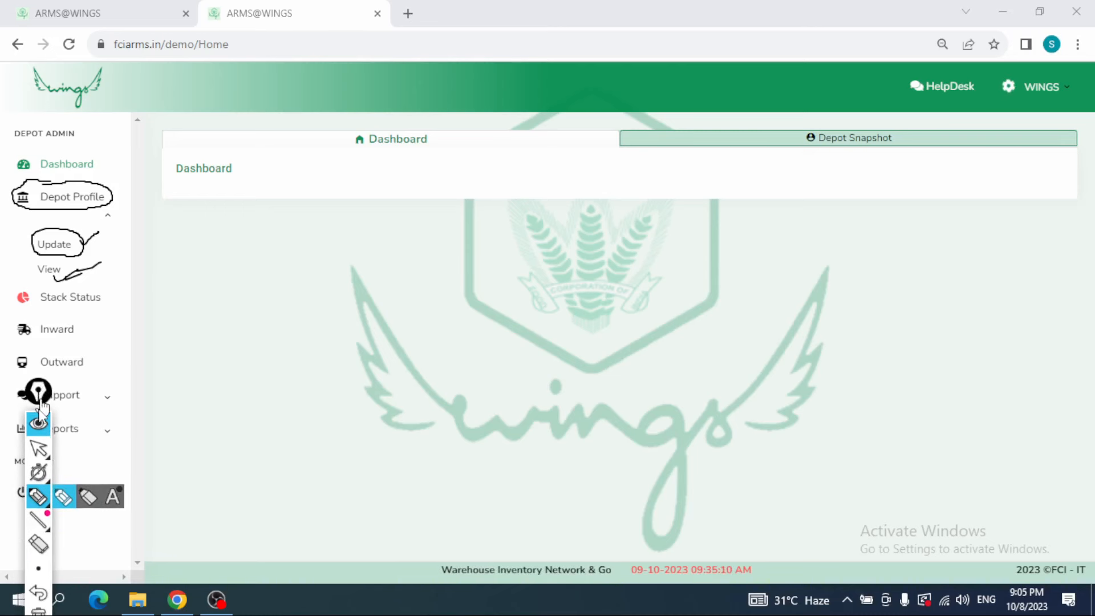
{"action": "left_click", "coordinate": [45, 611]}
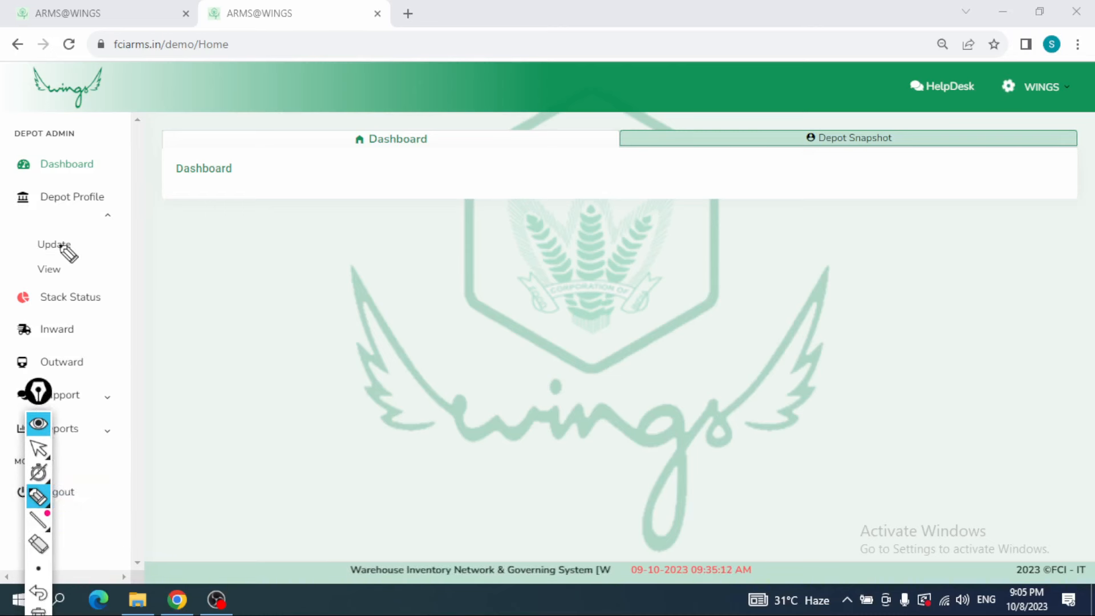
{"action": "left_click", "coordinate": [43, 427]}
Step: Open the Depot Profile update page and choose depot SB25001 - FSD AKIVIDU for synchronization
{"action": "left_click", "coordinate": [53, 246]}
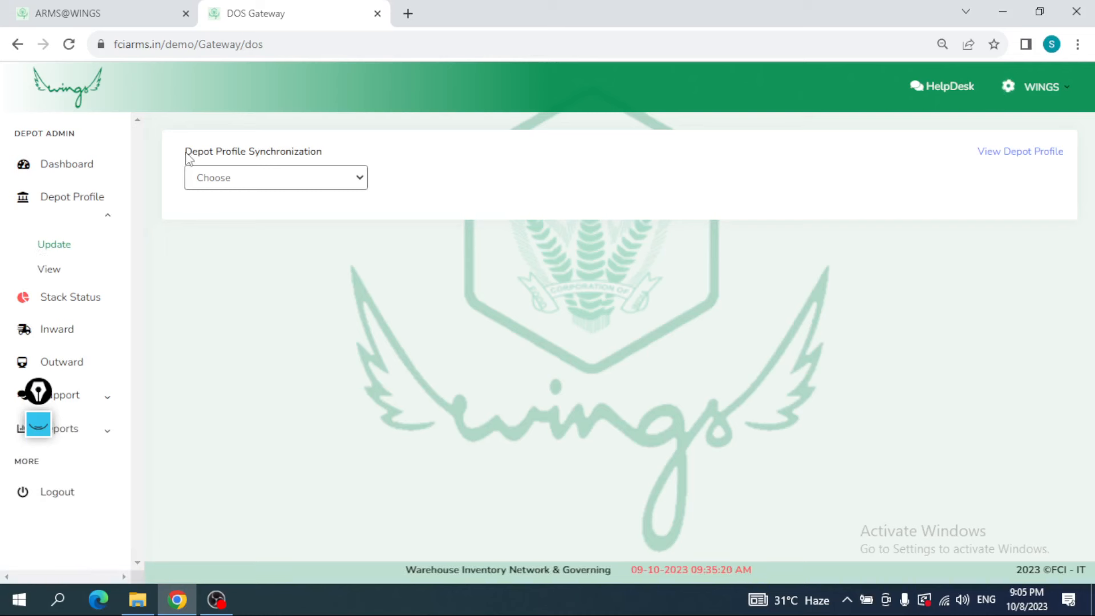
{"action": "left_click_drag", "start_coordinate": [188, 157], "coordinate": [332, 154]}
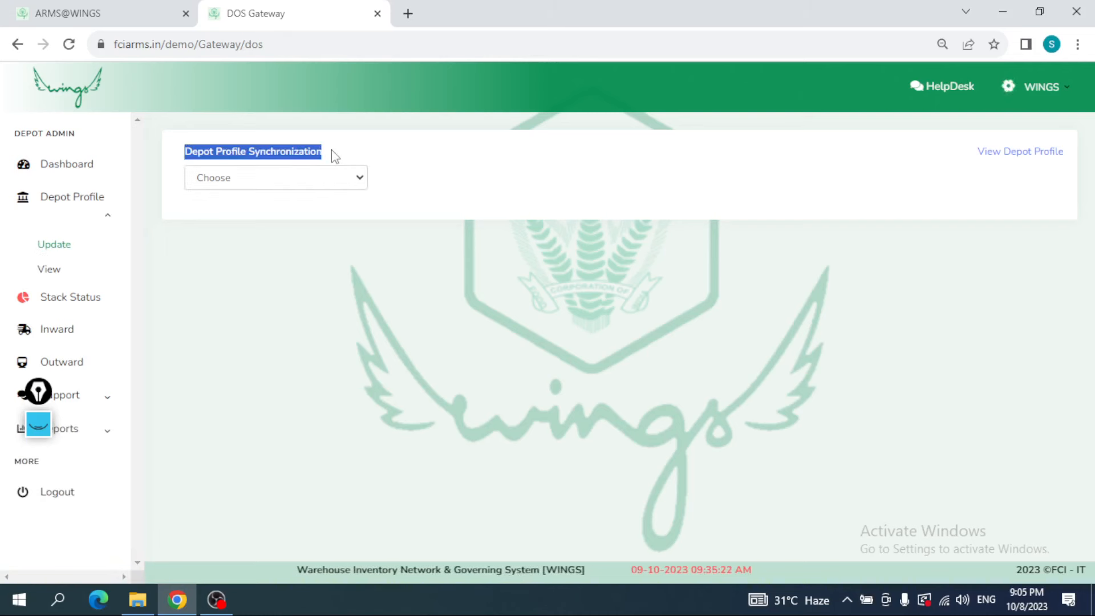
{"action": "left_click", "coordinate": [358, 181]}
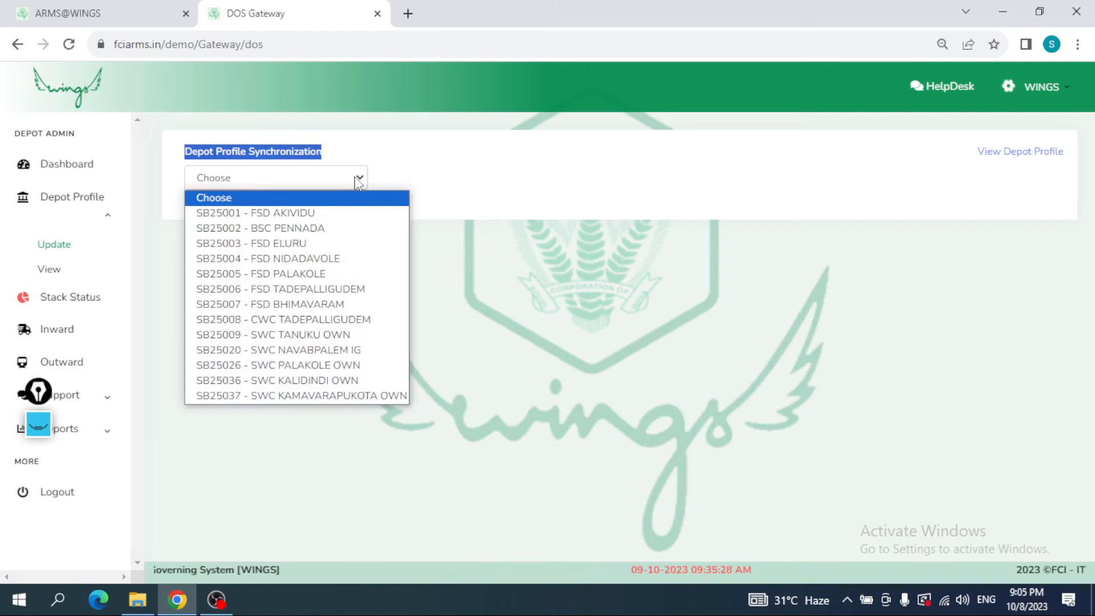
{"action": "left_click", "coordinate": [325, 216]}
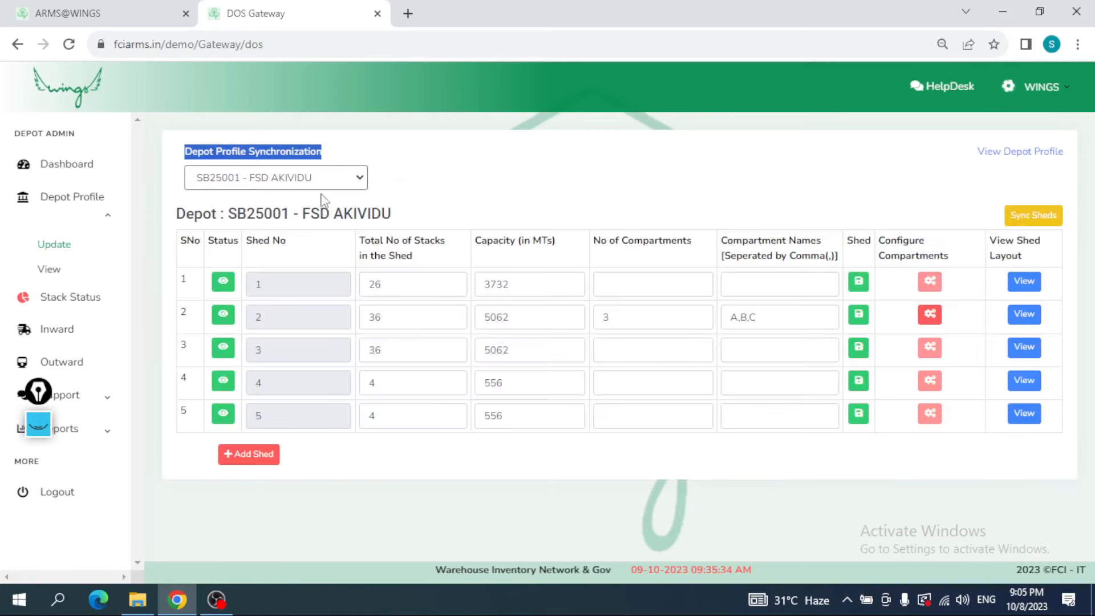
Step: Choose depot SB25002 - BSC PENNADA and examine its full list of sheds
{"action": "left_click", "coordinate": [325, 183]}
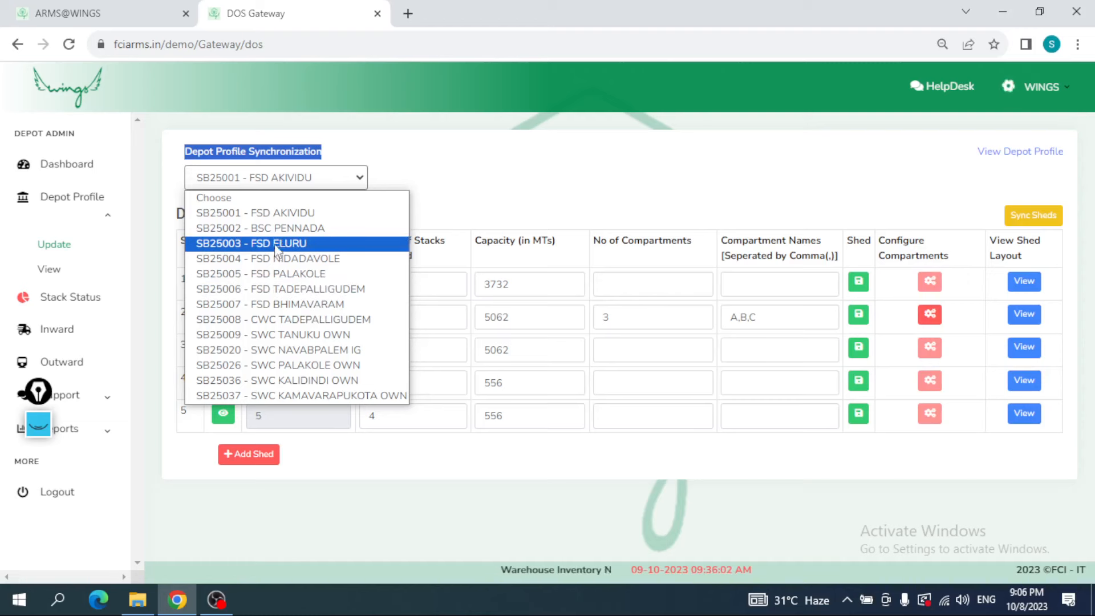
{"action": "left_click", "coordinate": [289, 228]}
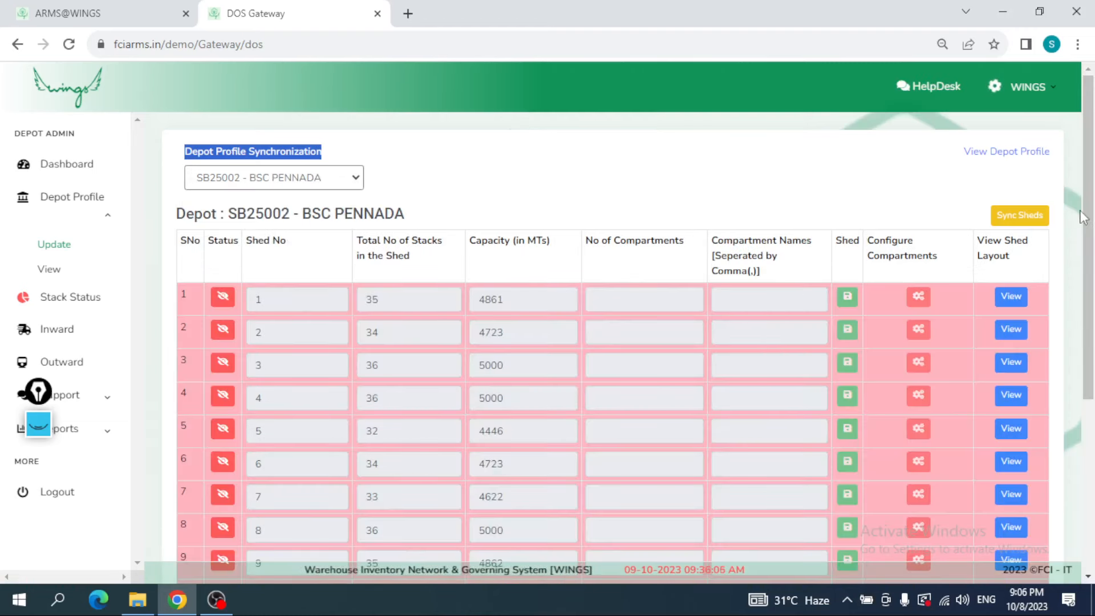
{"action": "left_click_drag", "start_coordinate": [1088, 221], "coordinate": [1093, 357]}
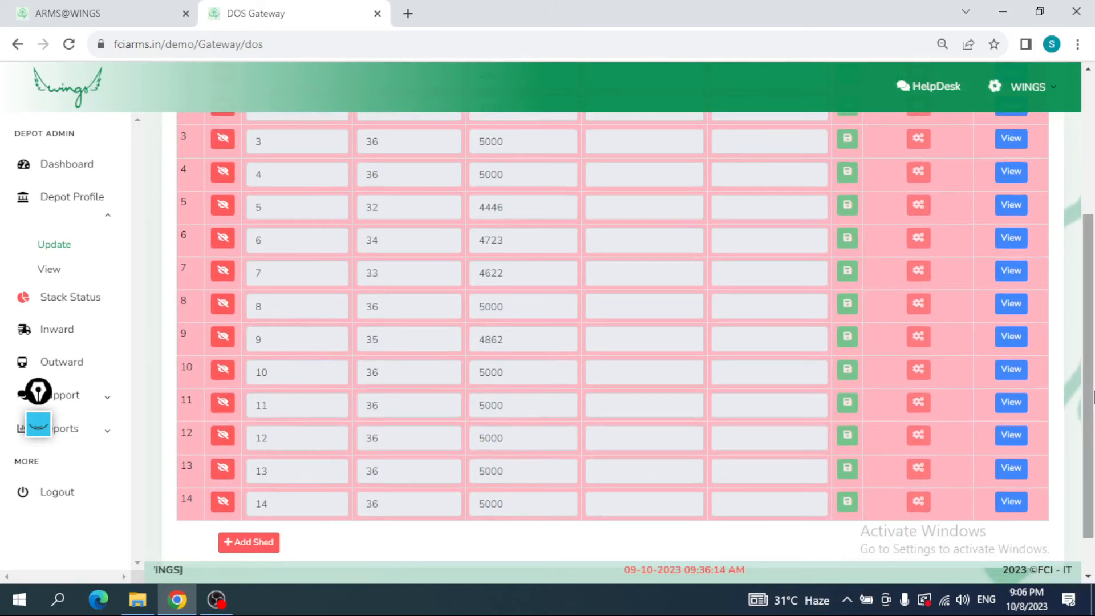
{"action": "left_click_drag", "start_coordinate": [1094, 389], "coordinate": [1092, 245]}
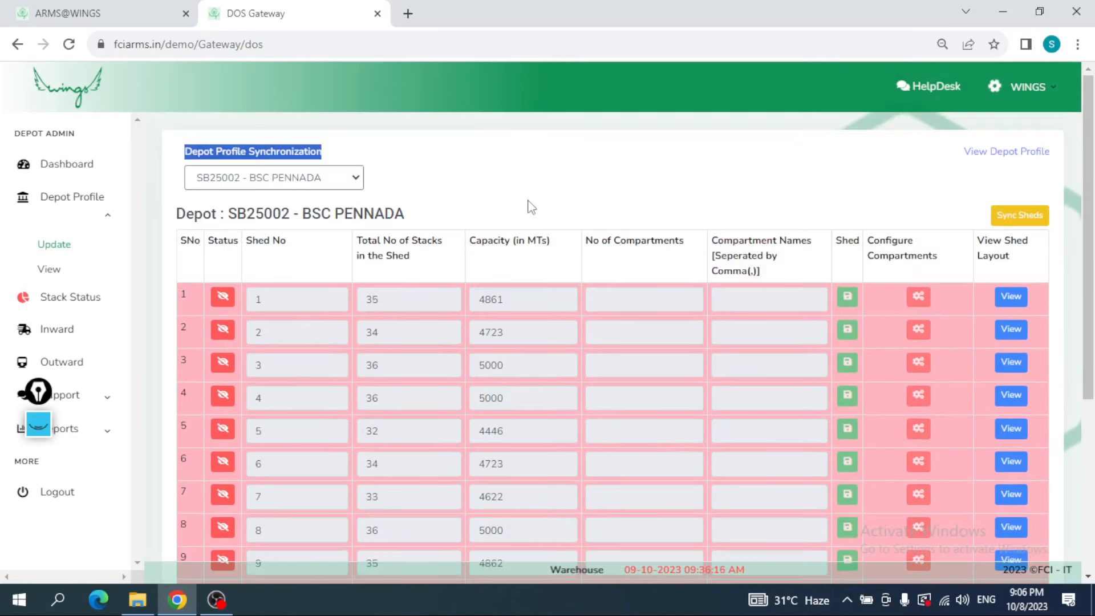
Step: Choose depot SB25001 - FSD AKIVIDU again and review the serial numbers and status column of its sheds
{"action": "left_click", "coordinate": [273, 178]}
{"action": "left_click", "coordinate": [245, 219]}
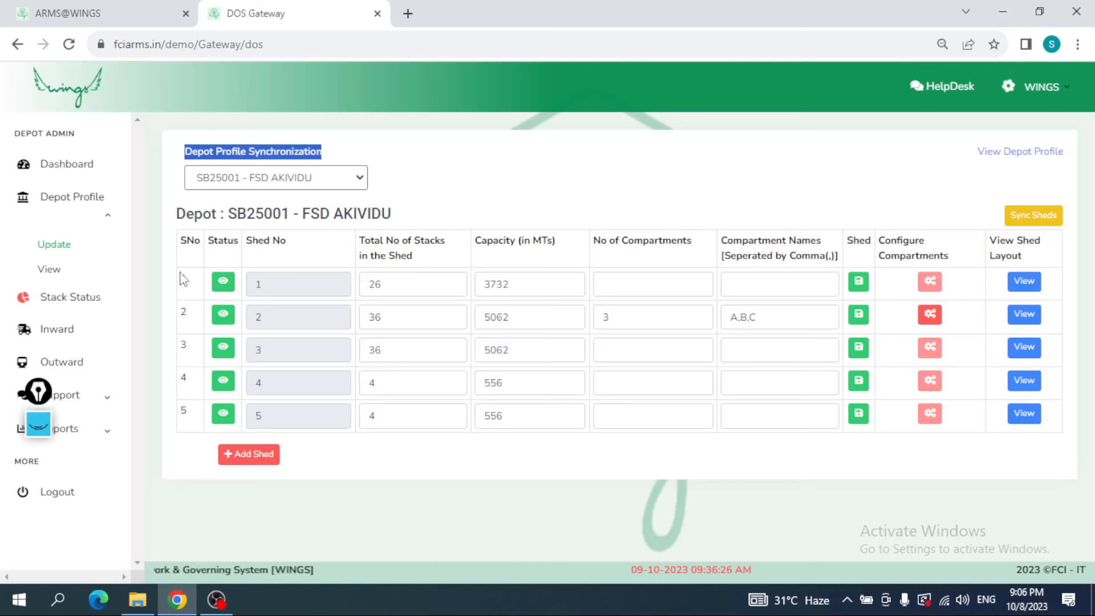
{"action": "left_click_drag", "start_coordinate": [183, 275], "coordinate": [194, 318]}
{"action": "left_click", "coordinate": [222, 258]}
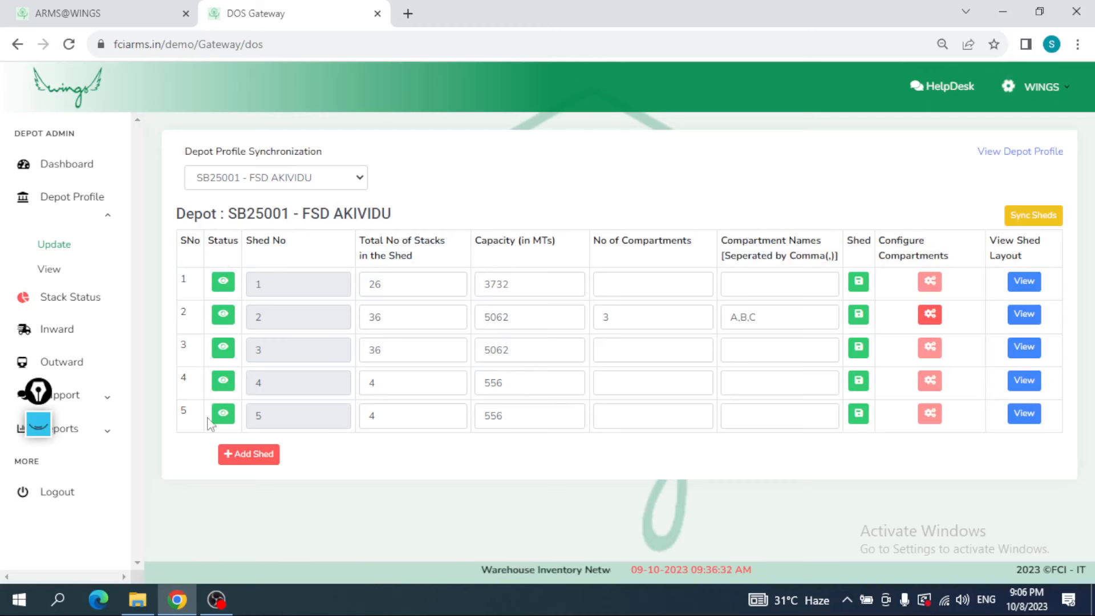
Step: Deactivate shed 1 of depot FSD AKIVIDU and restore its active status
{"action": "left_click", "coordinate": [219, 292]}
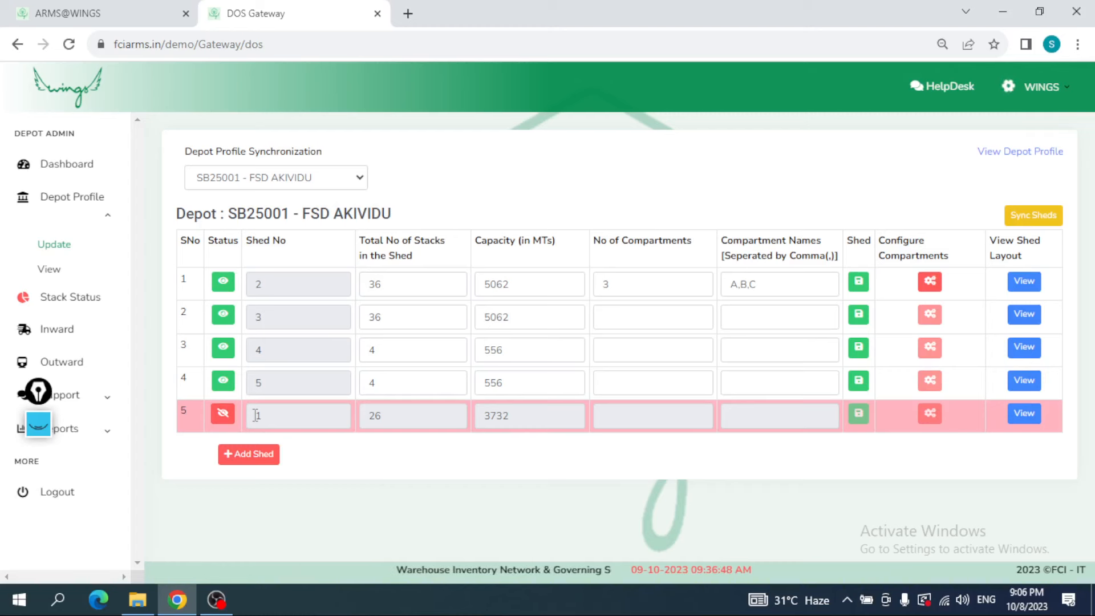
{"action": "left_click", "coordinate": [221, 416]}
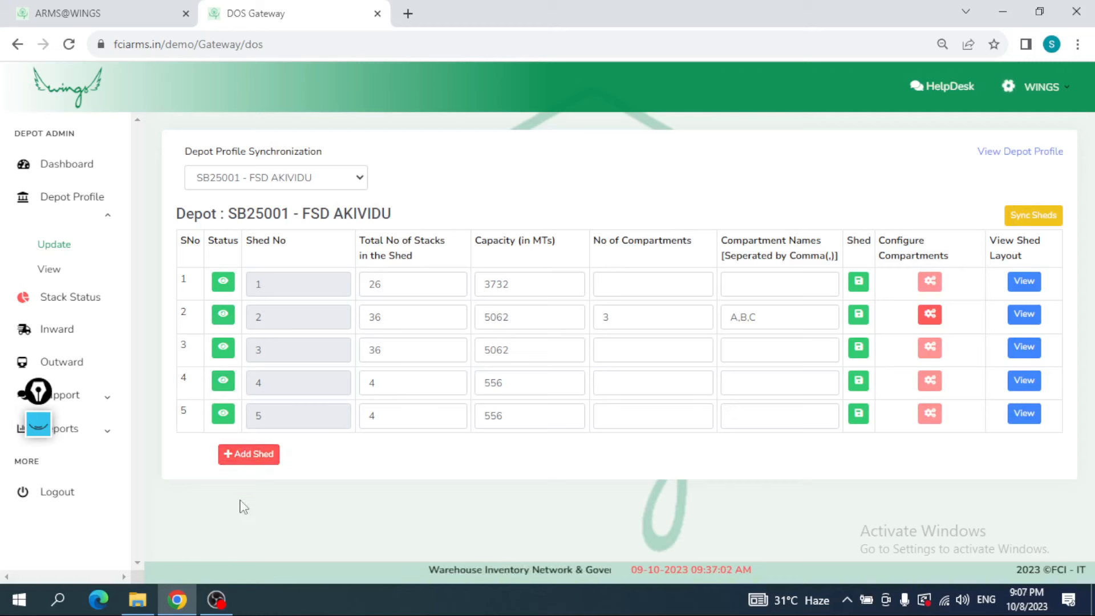
Step: Outline the five shed rows with the annotation pen, cross them out, and clear the marks by hiding the annotation toolbar
{"action": "left_click", "coordinate": [40, 428]}
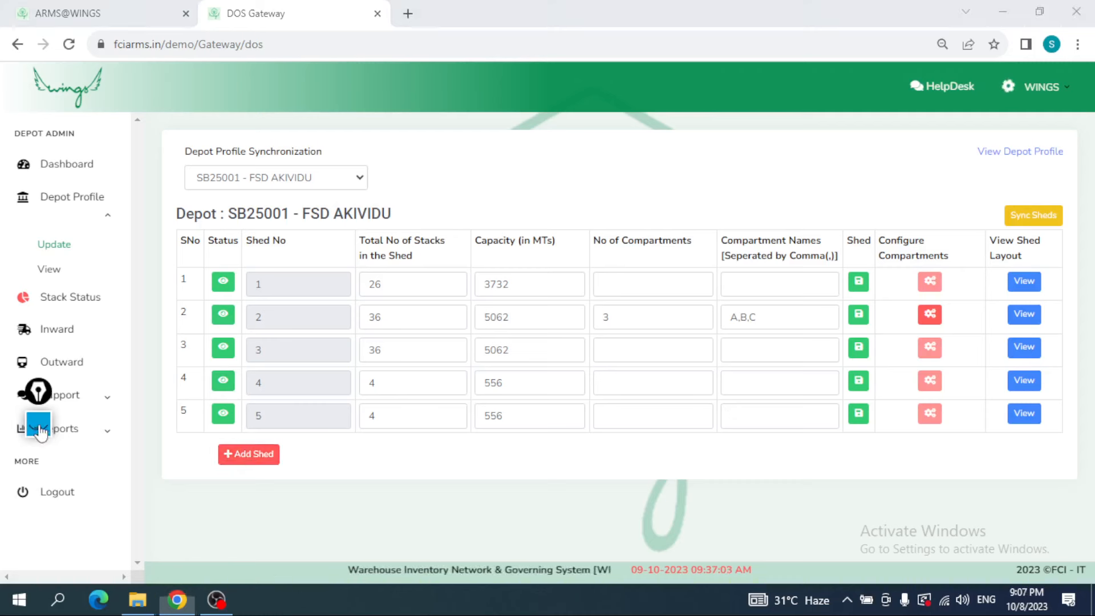
{"action": "mouse_move", "coordinate": [200, 265]}
{"action": "left_mouse_down"}
{"action": "mouse_move", "coordinate": [171, 265]}
{"action": "mouse_move", "coordinate": [1038, 274]}
{"action": "mouse_move", "coordinate": [953, 258]}
{"action": "mouse_move", "coordinate": [303, 251]}
{"action": "left_mouse_up"}
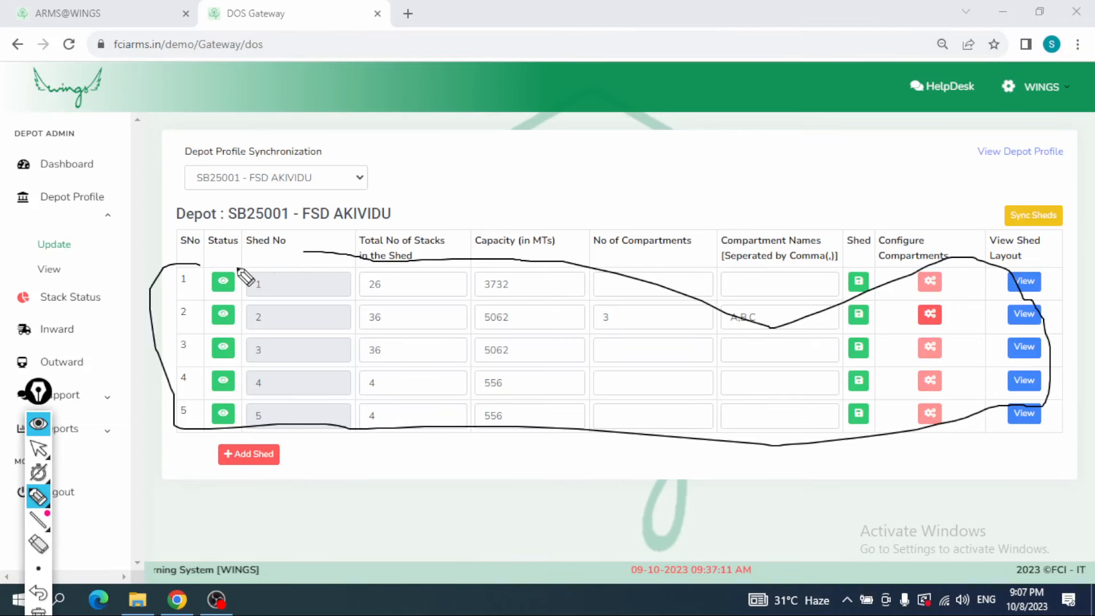
{"action": "left_click_drag", "start_coordinate": [237, 267], "coordinate": [576, 411]}
{"action": "left_click_drag", "start_coordinate": [542, 247], "coordinate": [427, 374]}
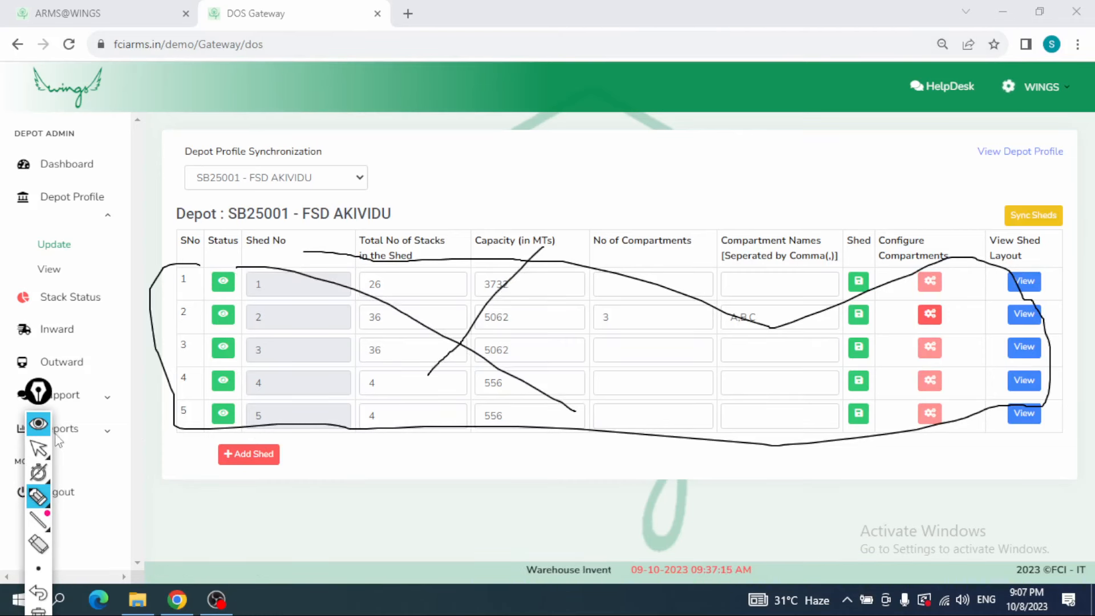
{"action": "left_click", "coordinate": [39, 424]}
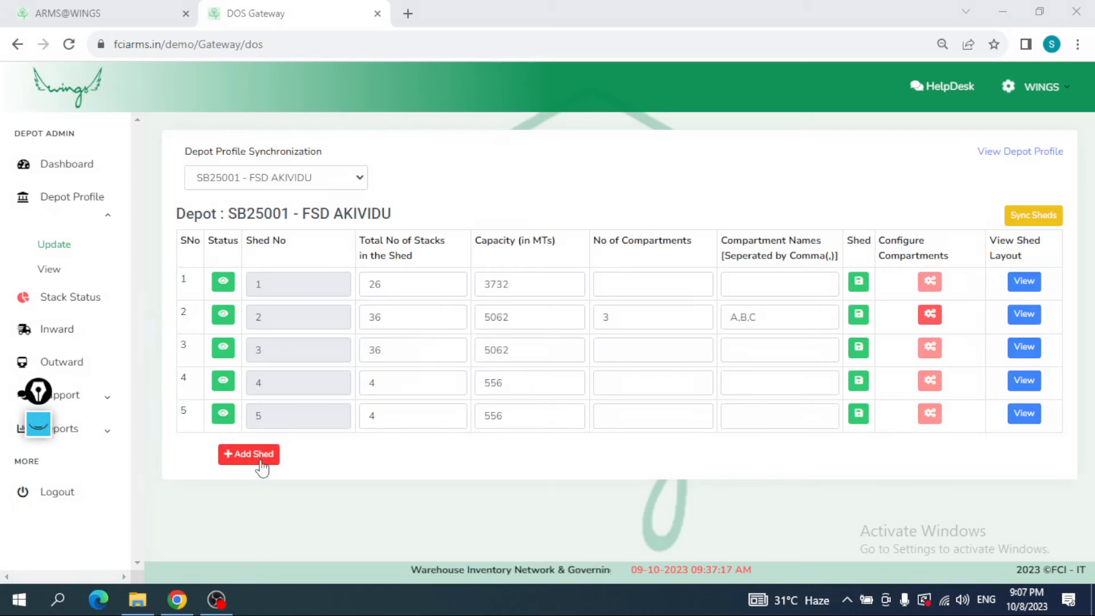
Step: View the sheds of depot SB25005 - FSD PALAKOLE and return to depot SB25001 - FSD AKIVIDU
{"action": "left_click", "coordinate": [268, 177]}
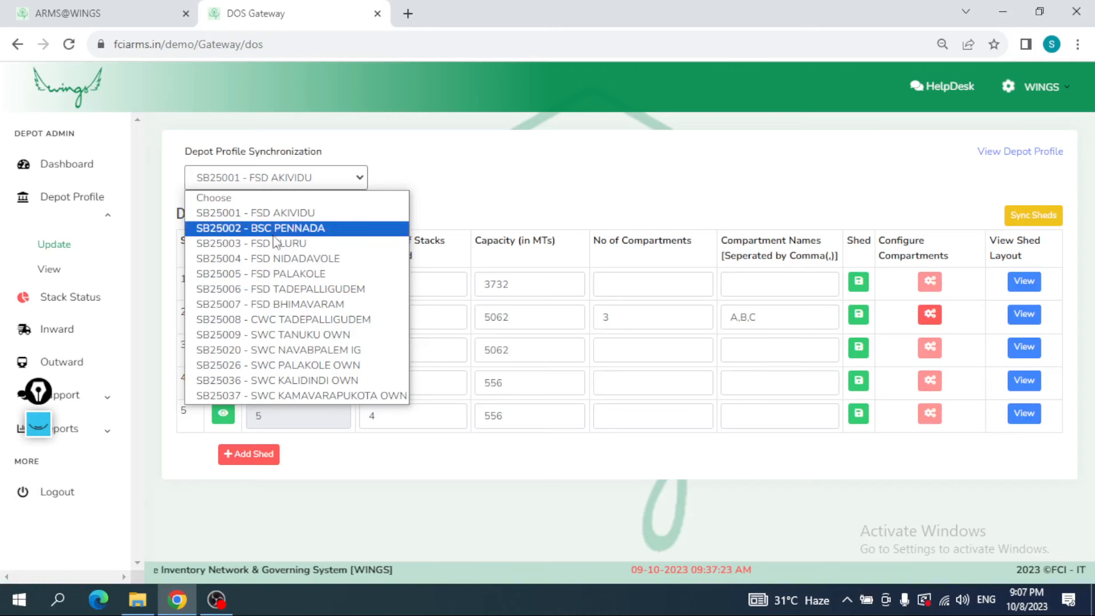
{"action": "left_click", "coordinate": [280, 275]}
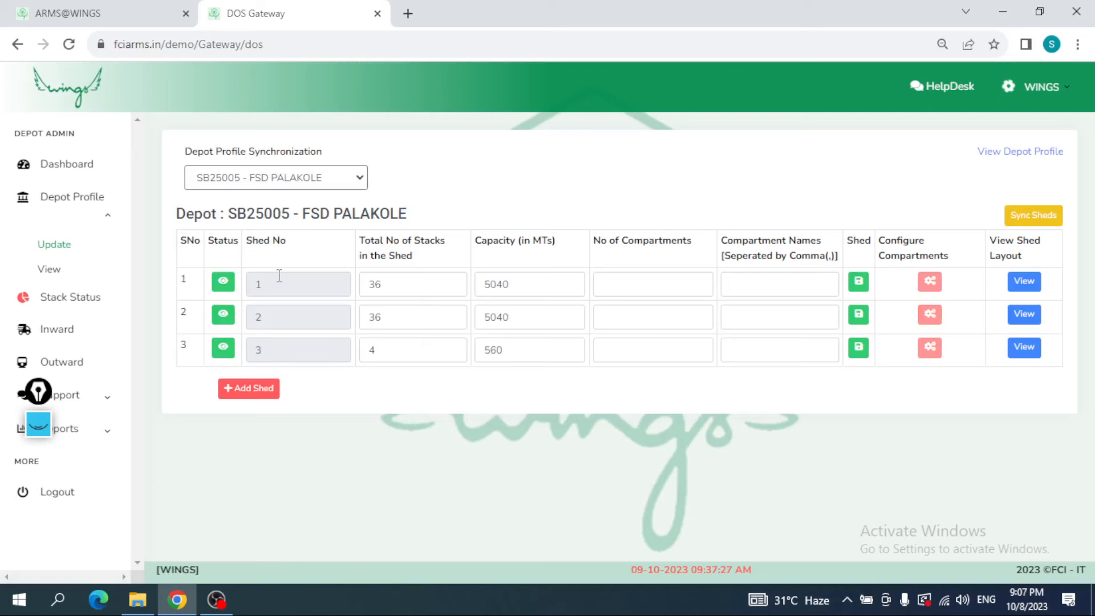
{"action": "left_click", "coordinate": [288, 178]}
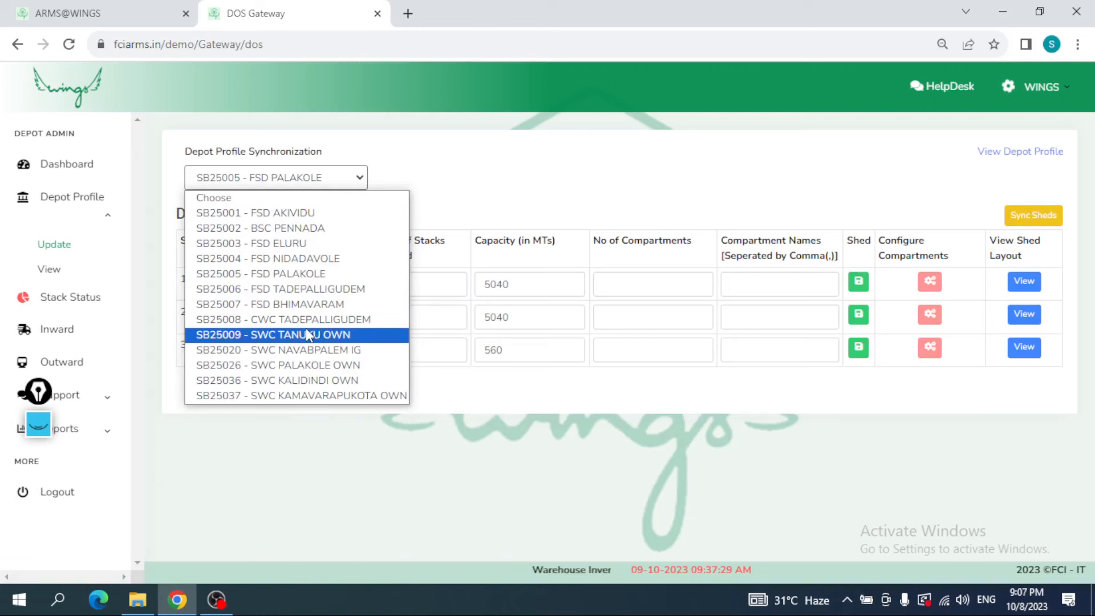
{"action": "left_click", "coordinate": [299, 243]}
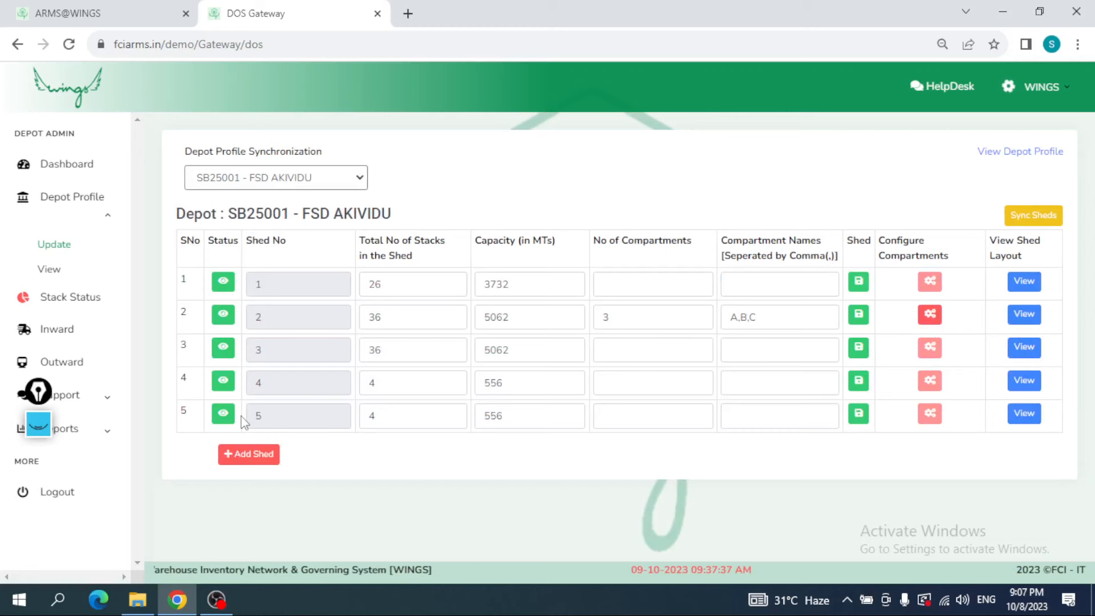
Step: Add a new shed to the depot with shed number 6, 36 stacks and a capacity of 6264 MTs
{"action": "left_click", "coordinate": [252, 454]}
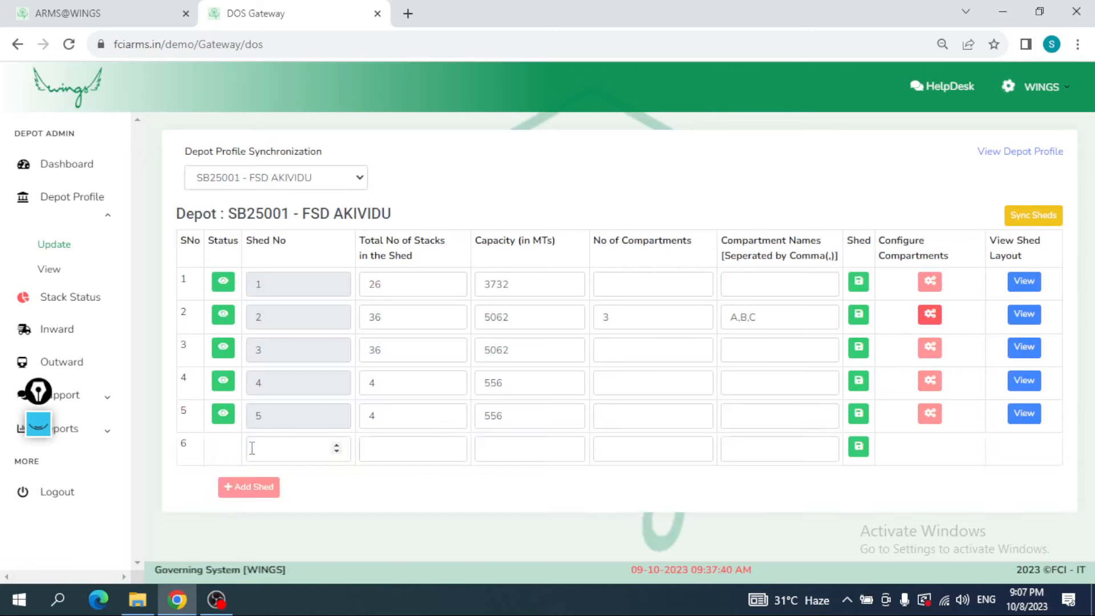
{"action": "left_click", "coordinate": [255, 448]}
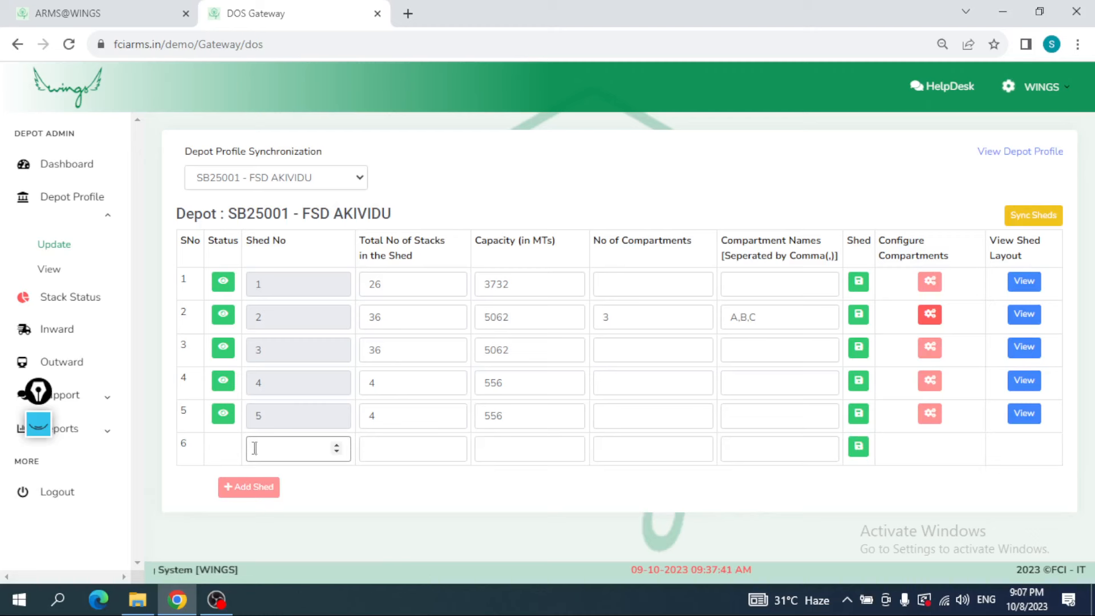
{"action": "type", "text": "6"}
{"action": "left_click", "coordinate": [387, 447]}
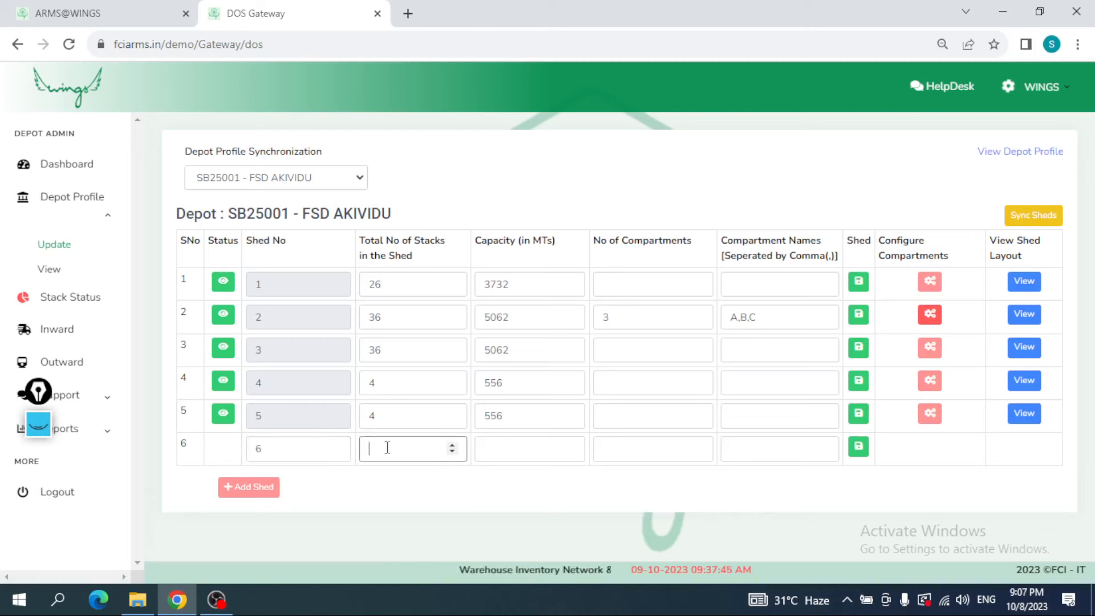
{"action": "type", "text": "3"}
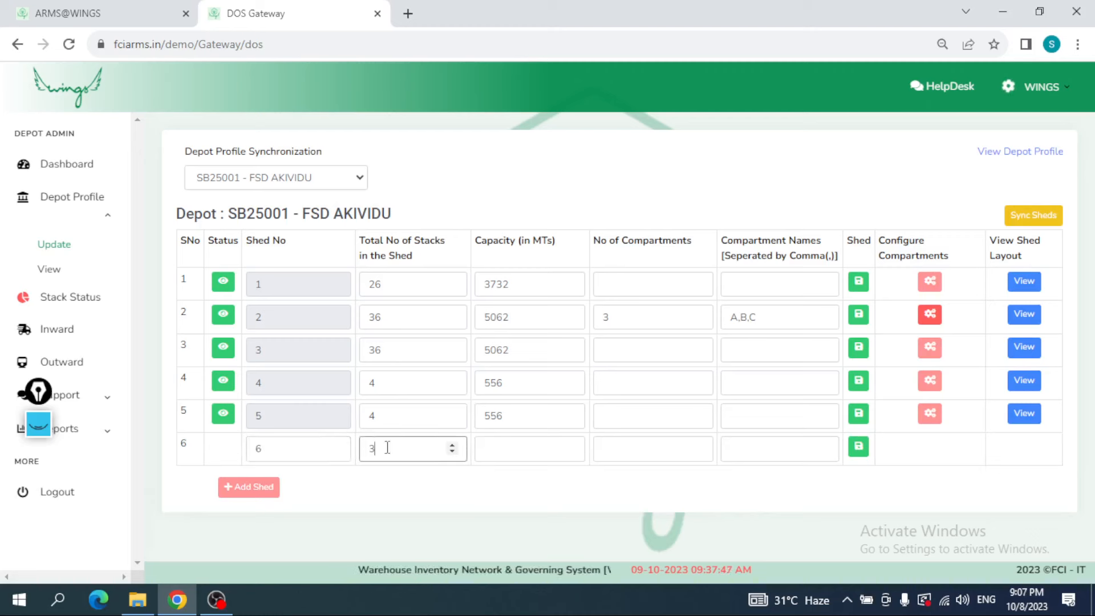
{"action": "type", "text": "6"}
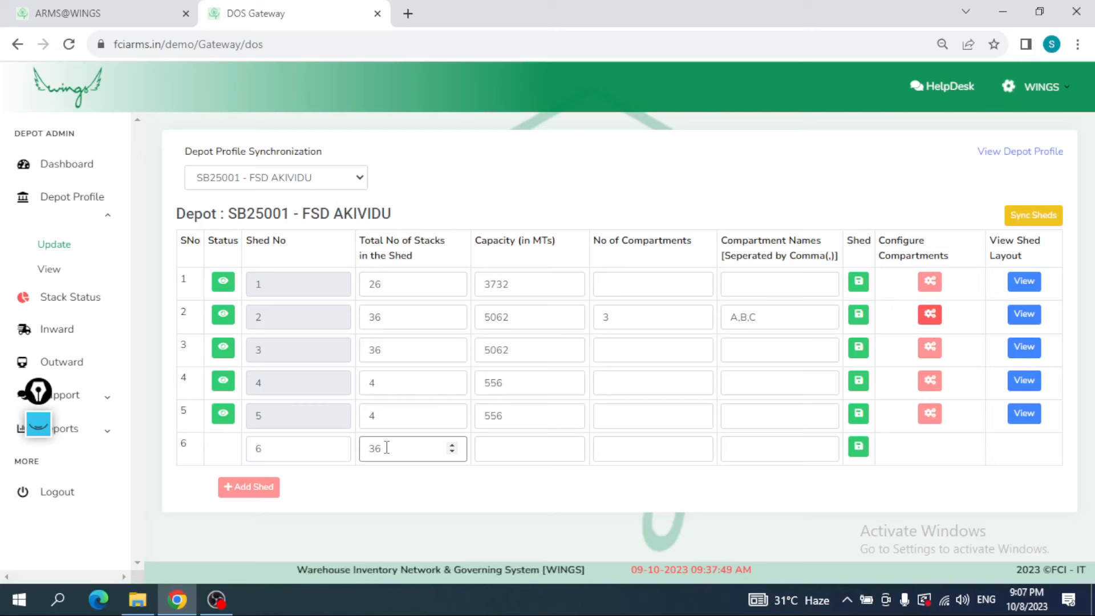
{"action": "left_click", "coordinate": [510, 448]}
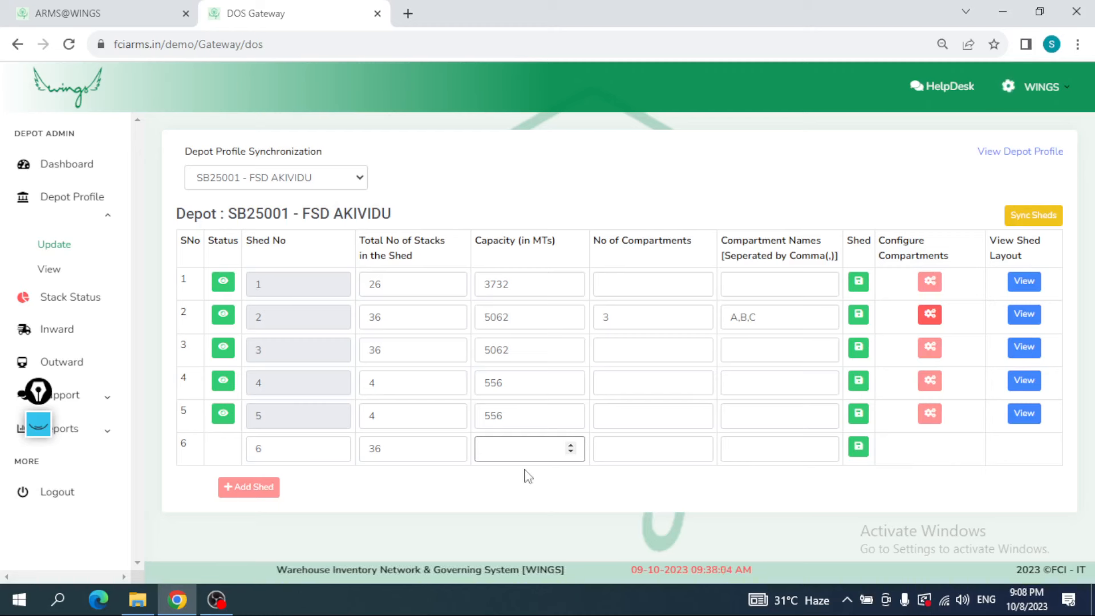
{"action": "type", "text": "6264"}
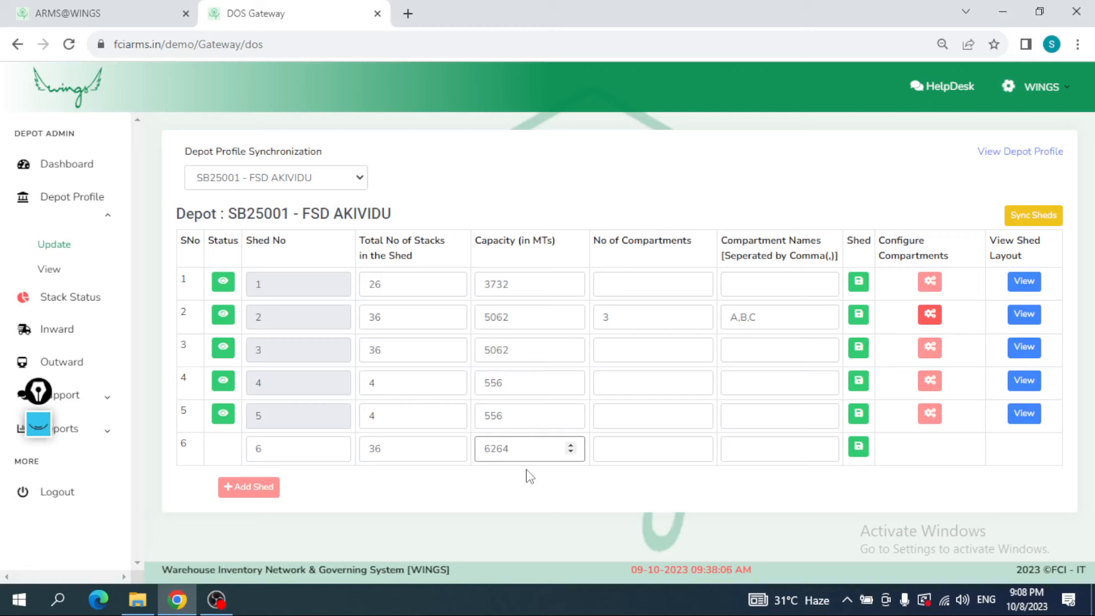
Step: Set the new shed's number of compartments to 3 and name the compartments X,Y,Z
{"action": "left_click", "coordinate": [648, 447]}
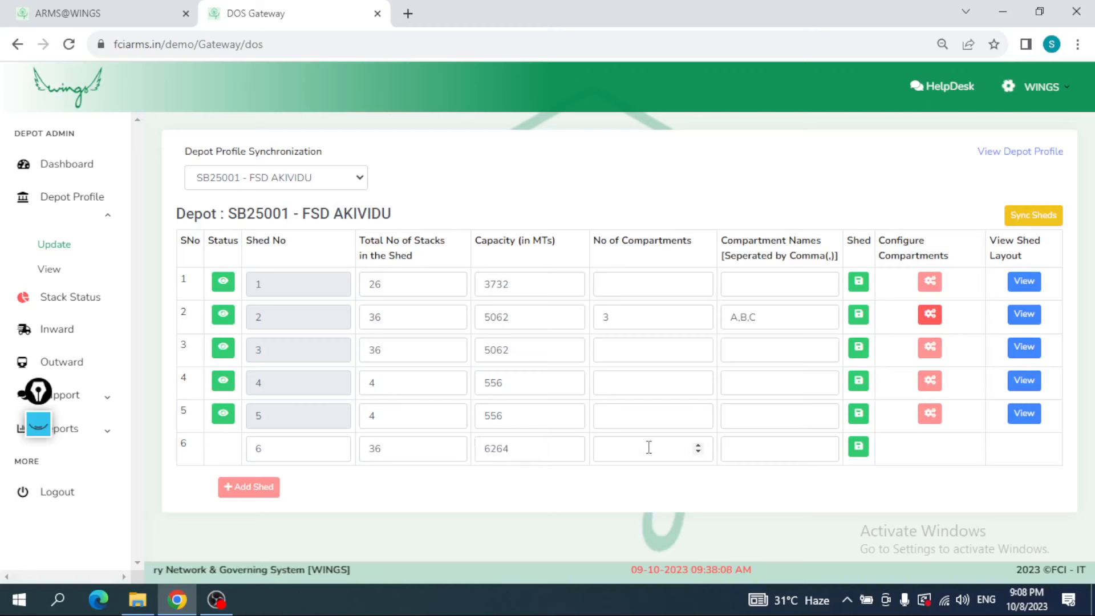
{"action": "left_click", "coordinate": [648, 447]}
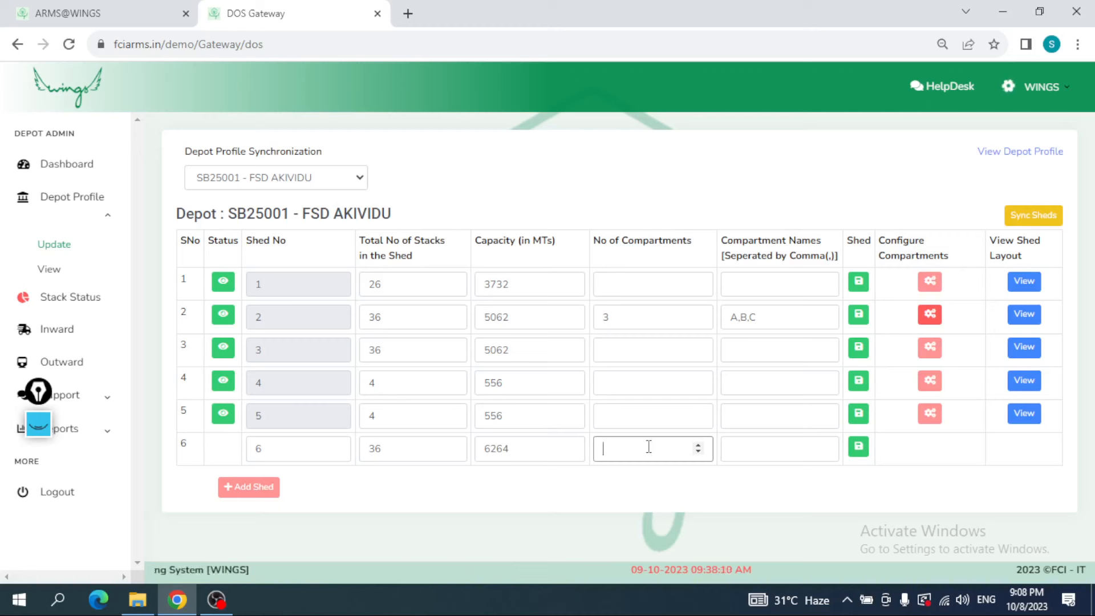
{"action": "type", "text": "3"}
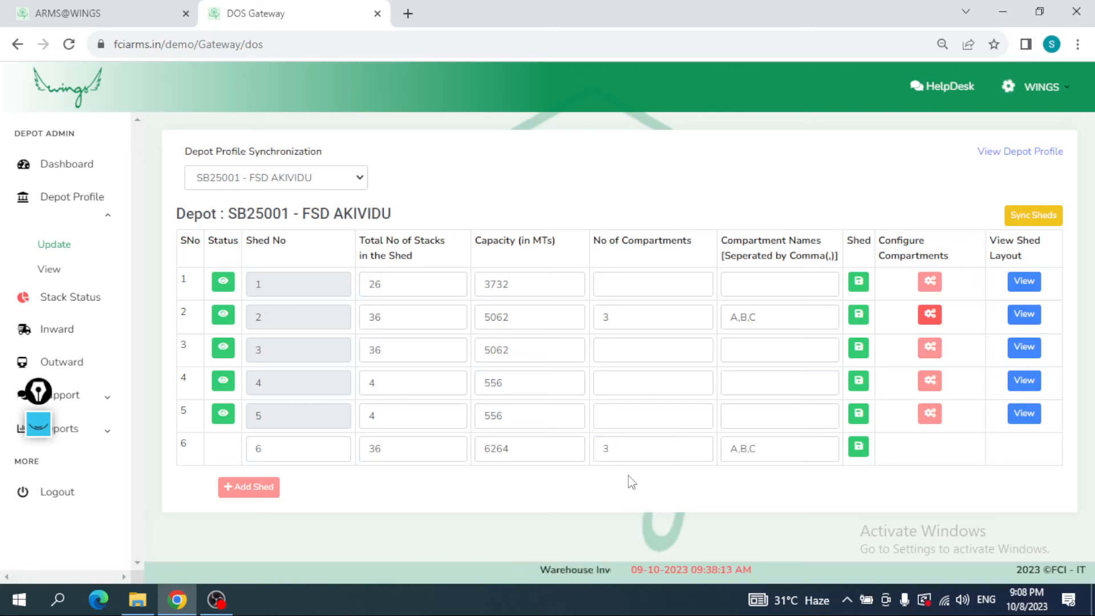
{"action": "left_click", "coordinate": [618, 451]}
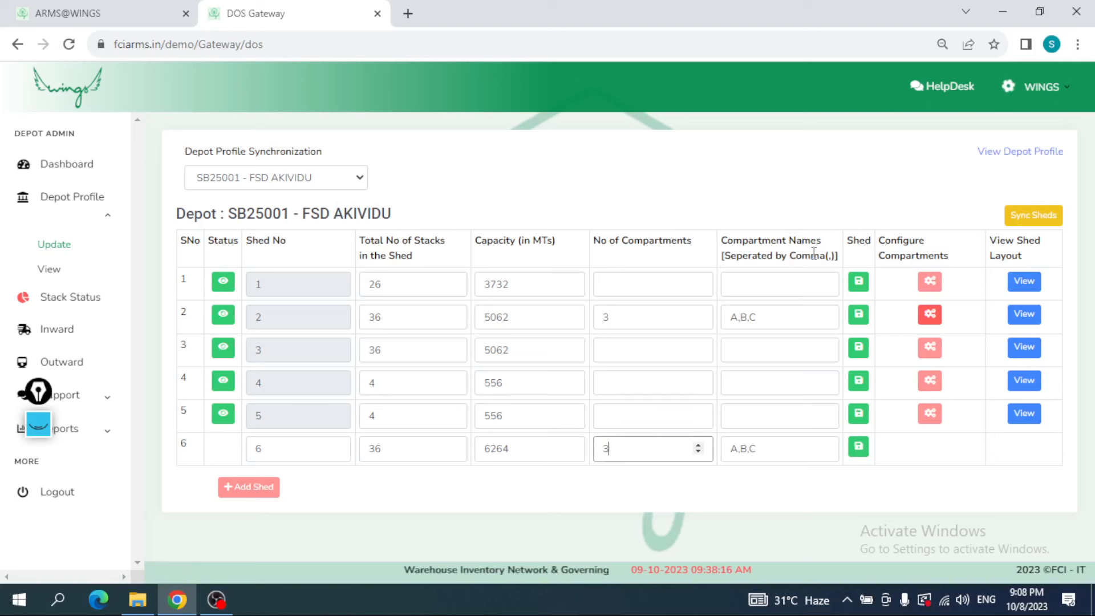
{"action": "left_click_drag", "start_coordinate": [814, 253], "coordinate": [748, 240]}
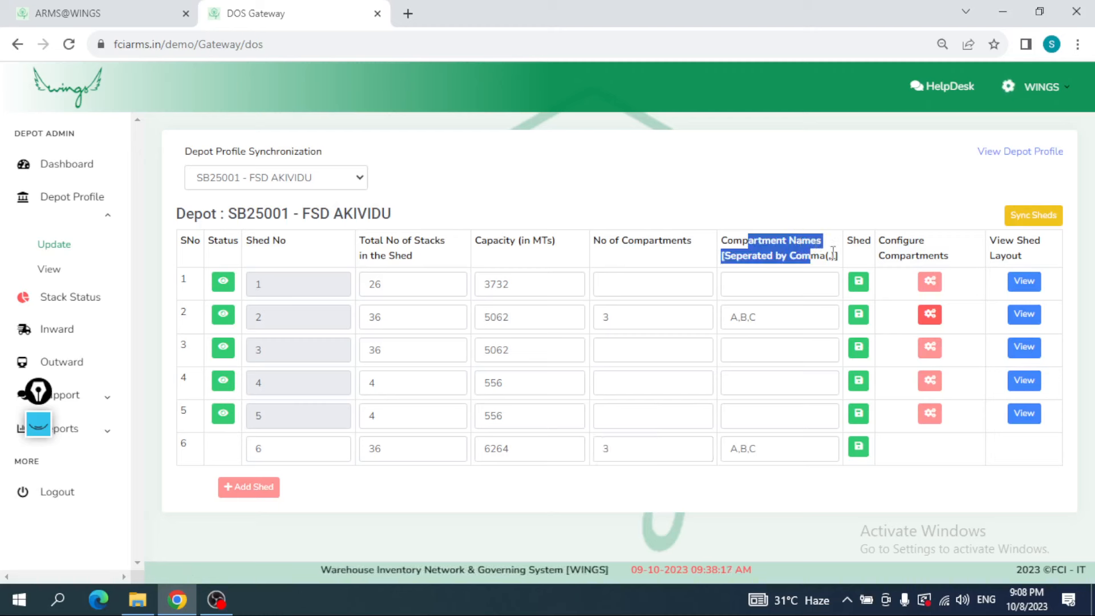
{"action": "left_click", "coordinate": [780, 455]}
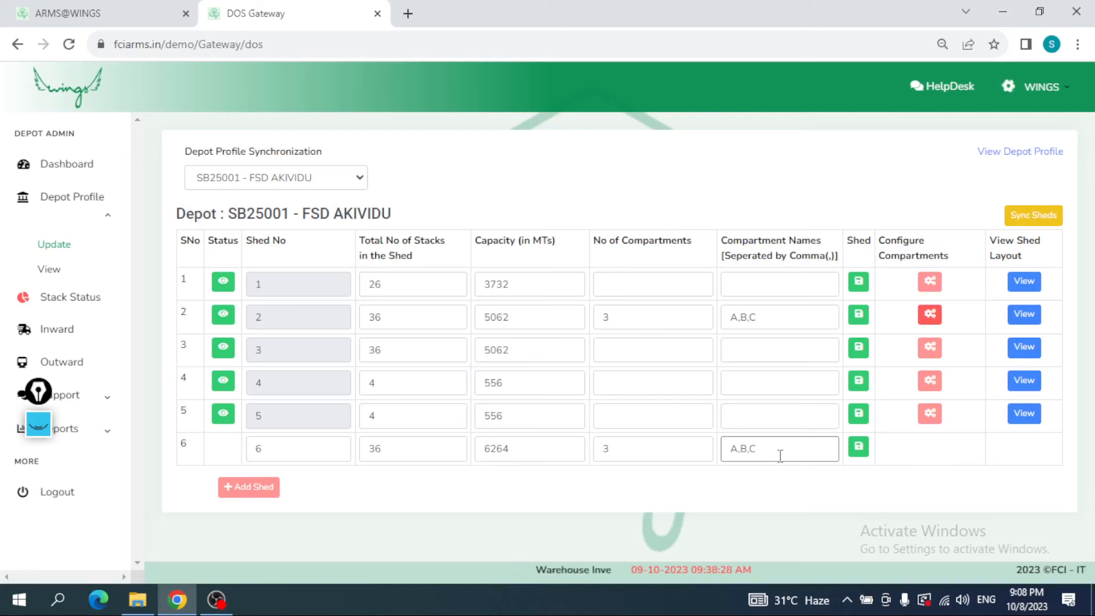
{"action": "key", "text": "BackSpace"}
{"action": "key", "text": "BackSpace"}
{"action": "key", "text": "BackSpace"}
{"action": "key", "text": "BackSpace"}
{"action": "key", "text": "BackSpace"}
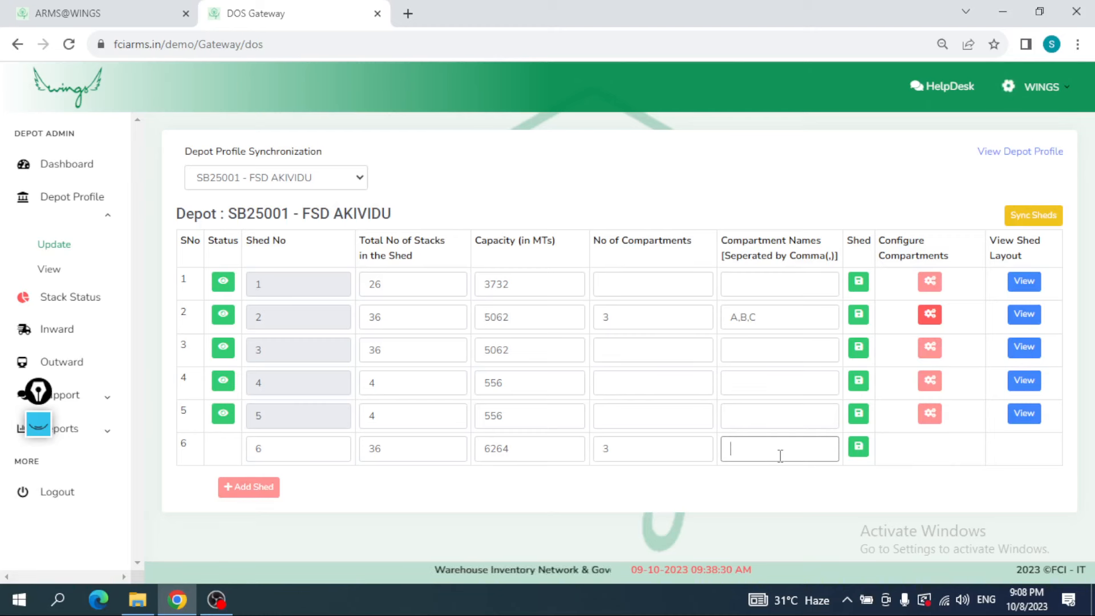
{"action": "type", "text": "X"}
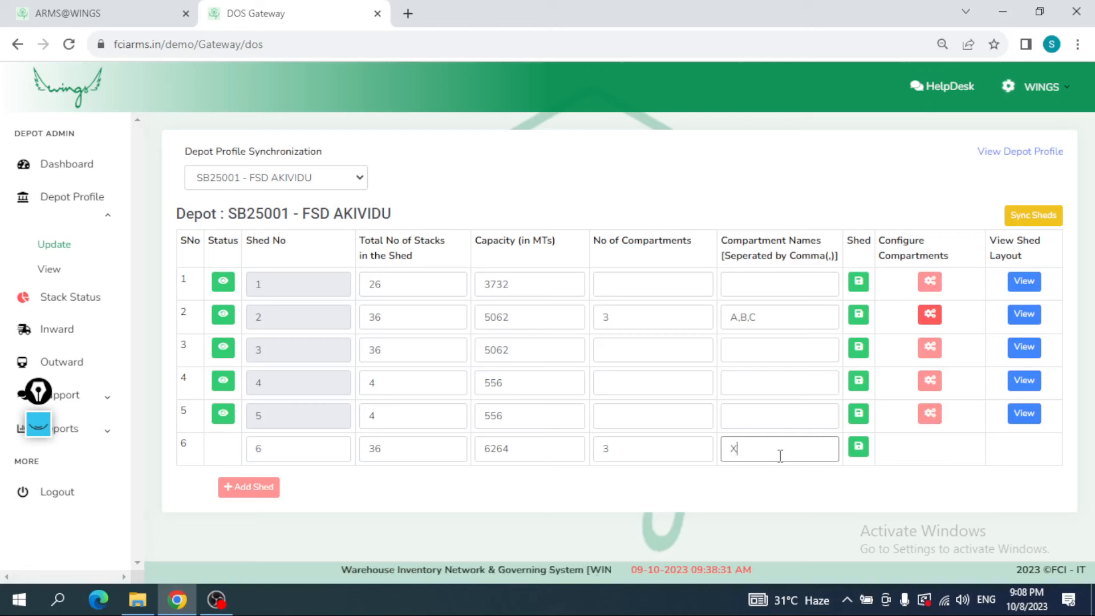
{"action": "type", "text": ",Y,Z"}
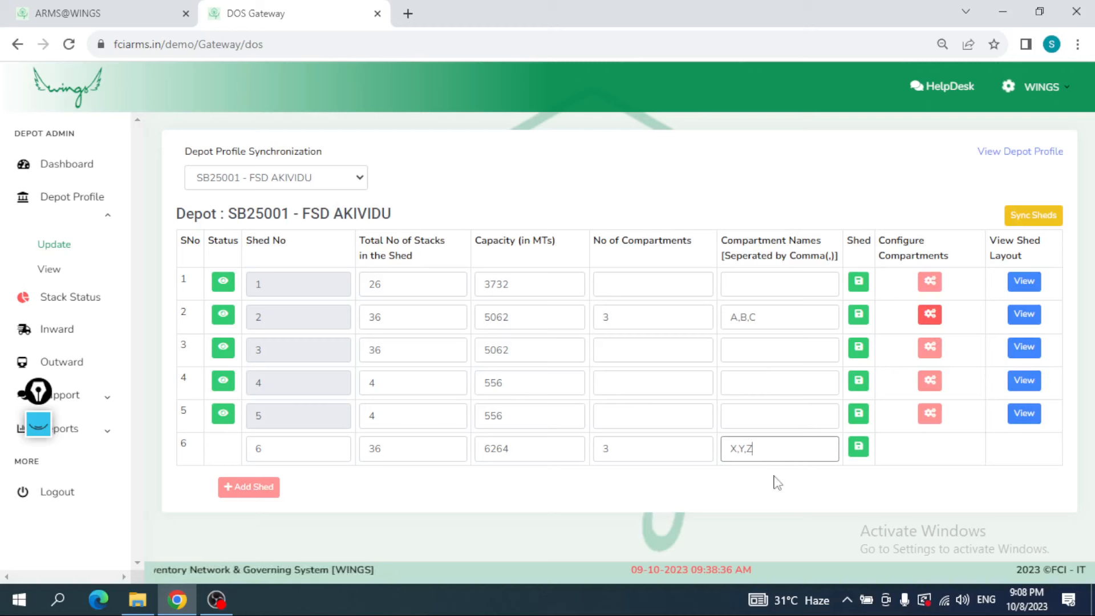
Step: Save shed 6 and set its status to active, checking its stack, capacity and compartment fields
{"action": "left_click", "coordinate": [859, 448]}
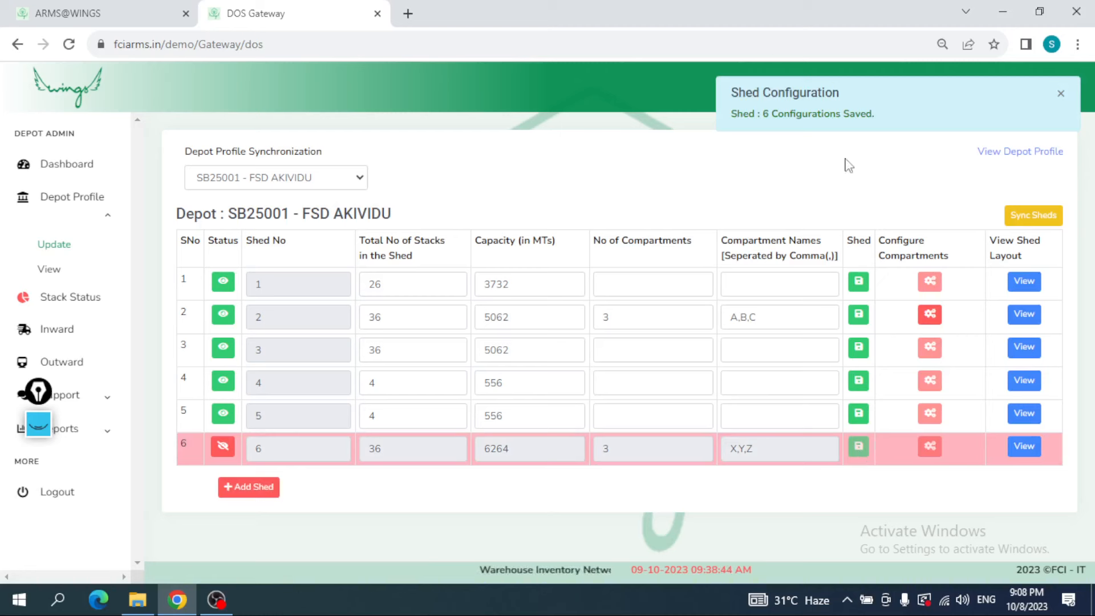
{"action": "left_click", "coordinate": [224, 449]}
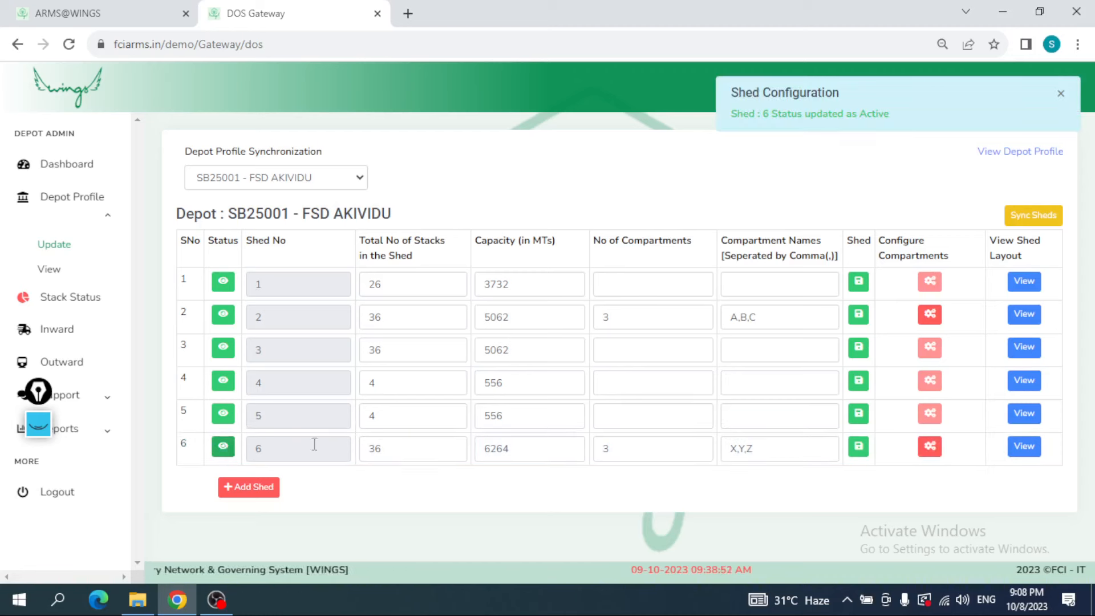
{"action": "left_click", "coordinate": [295, 447]}
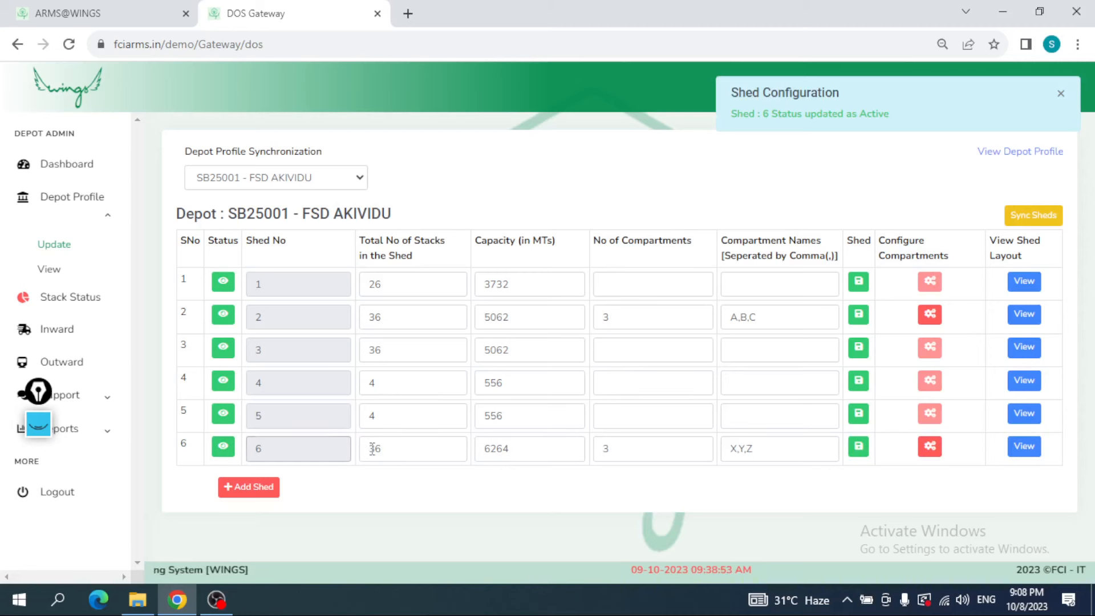
{"action": "left_click", "coordinate": [392, 449]}
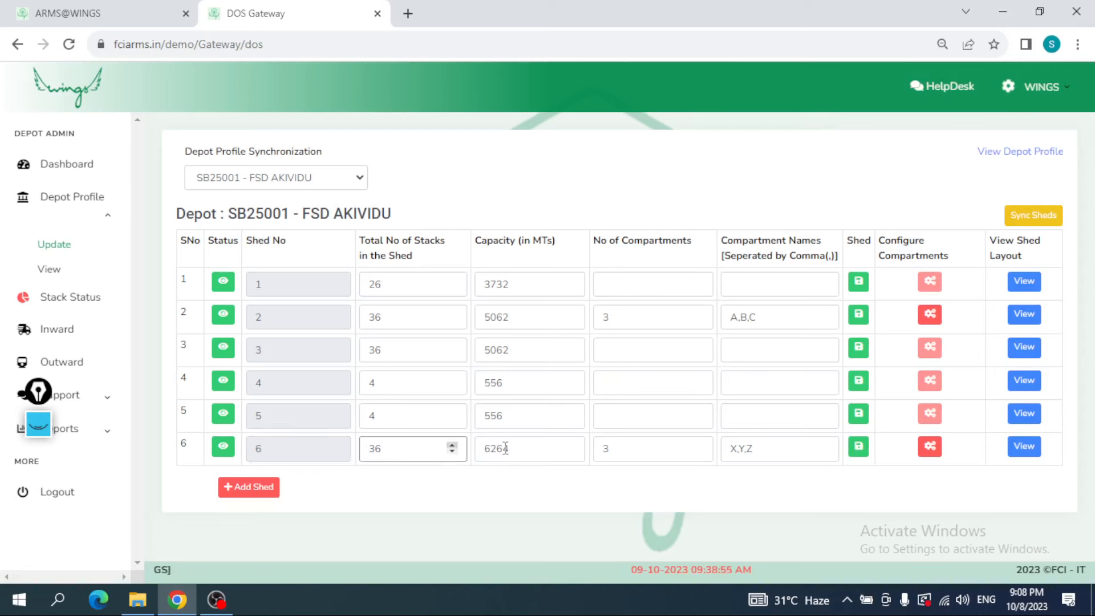
{"action": "left_click", "coordinate": [505, 449]}
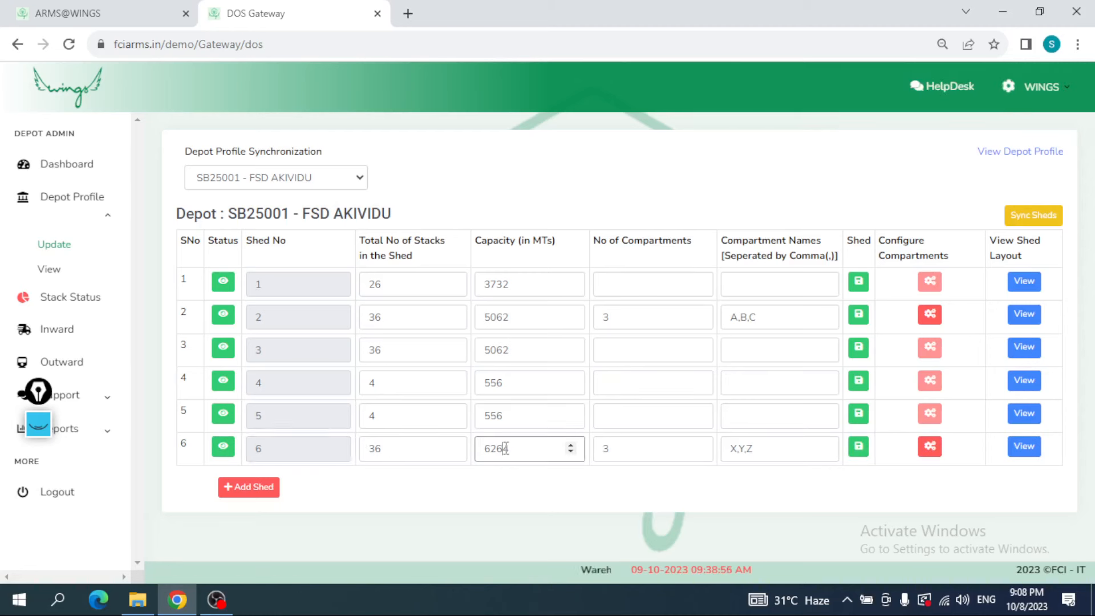
{"action": "left_click", "coordinate": [623, 450]}
{"action": "left_click", "coordinate": [772, 458]}
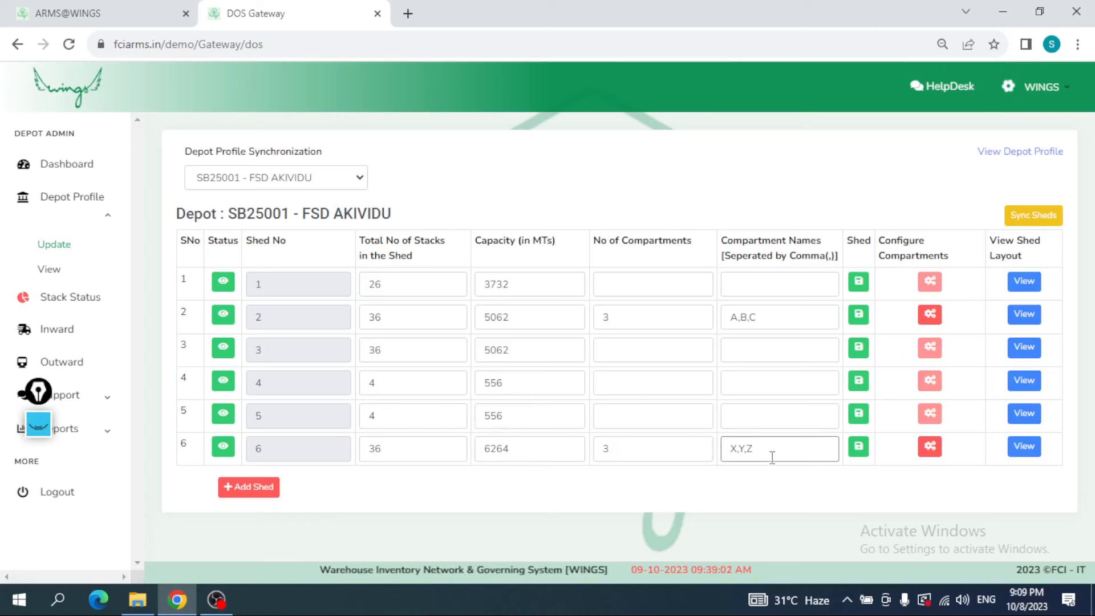
Step: Open shed 6's compartment configuration, examine the headings and row layout of compartments X, Y and Z, and close it
{"action": "left_click", "coordinate": [929, 451]}
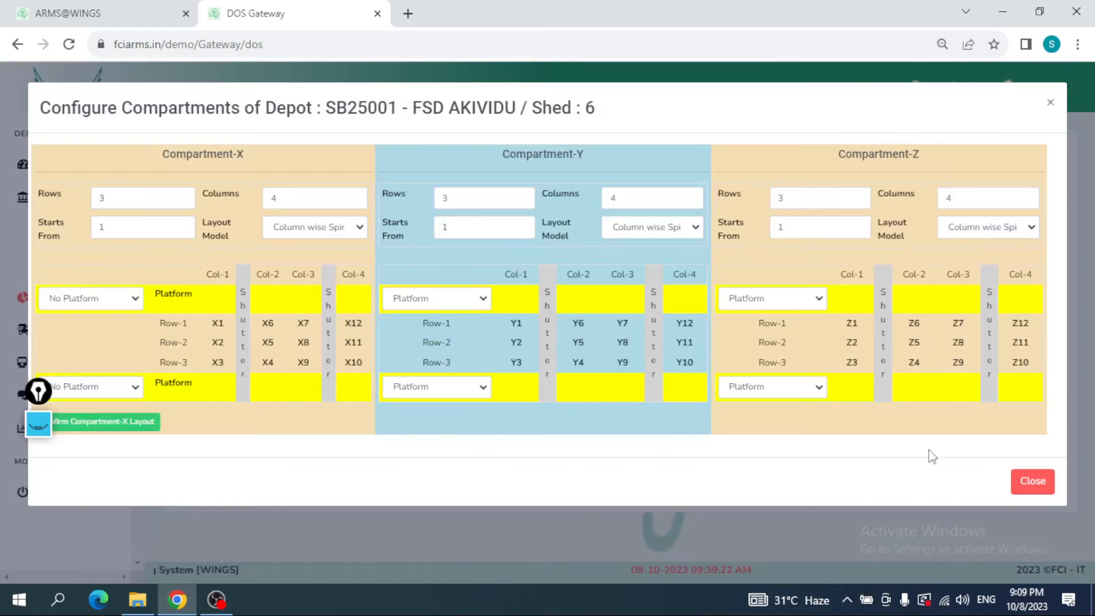
{"action": "left_click_drag", "start_coordinate": [595, 108], "coordinate": [575, 111]}
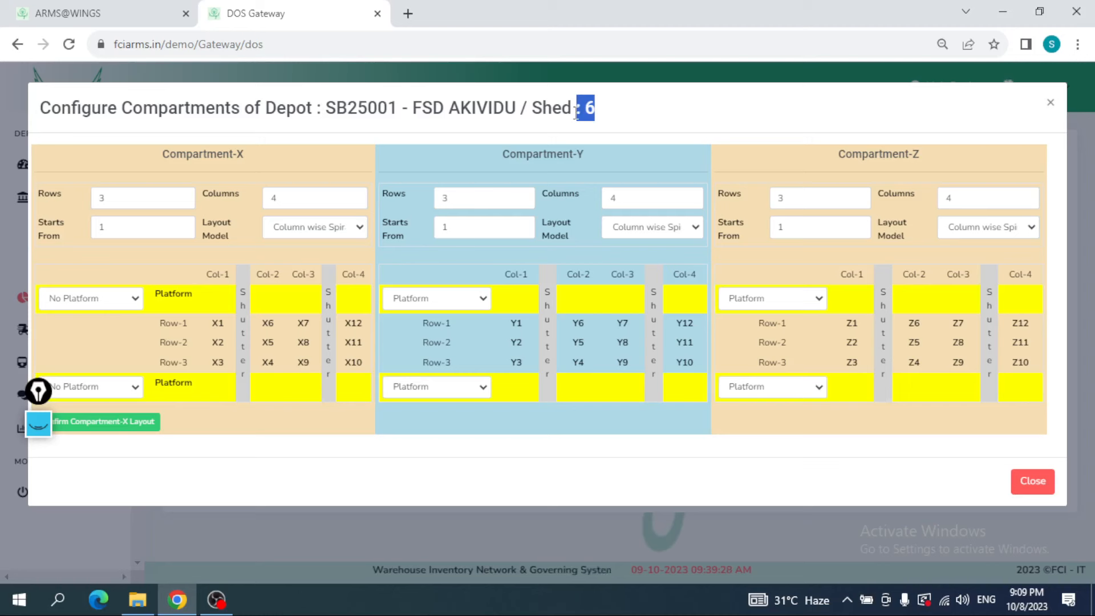
{"action": "double_click", "coordinate": [240, 154]}
{"action": "left_click_drag", "start_coordinate": [603, 154], "coordinate": [570, 154]}
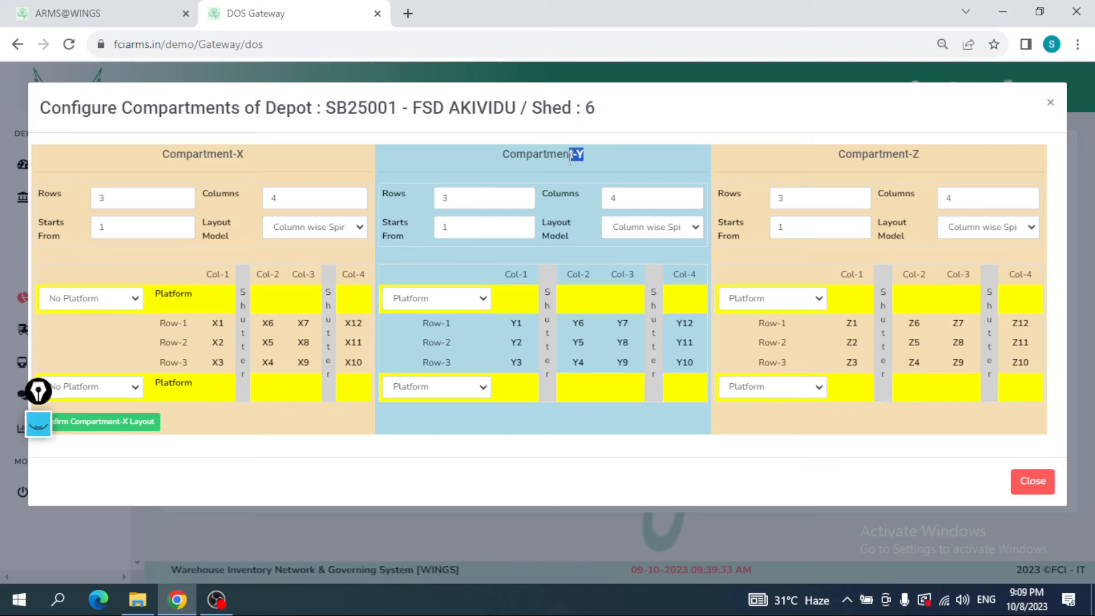
{"action": "double_click", "coordinate": [916, 154]}
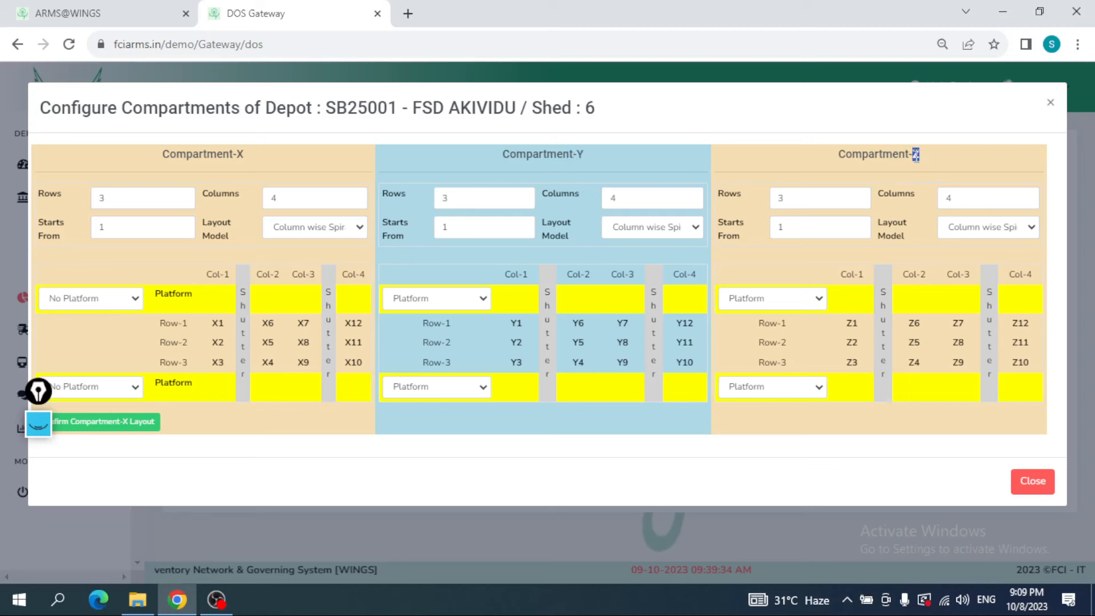
{"action": "left_click", "coordinate": [214, 207]}
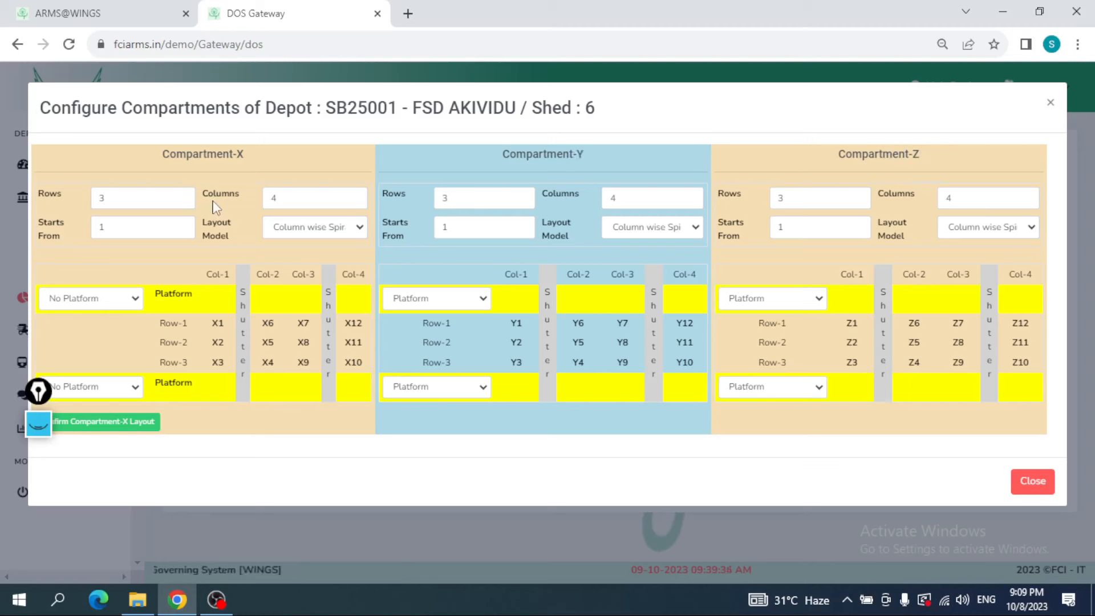
{"action": "left_click", "coordinate": [129, 199]}
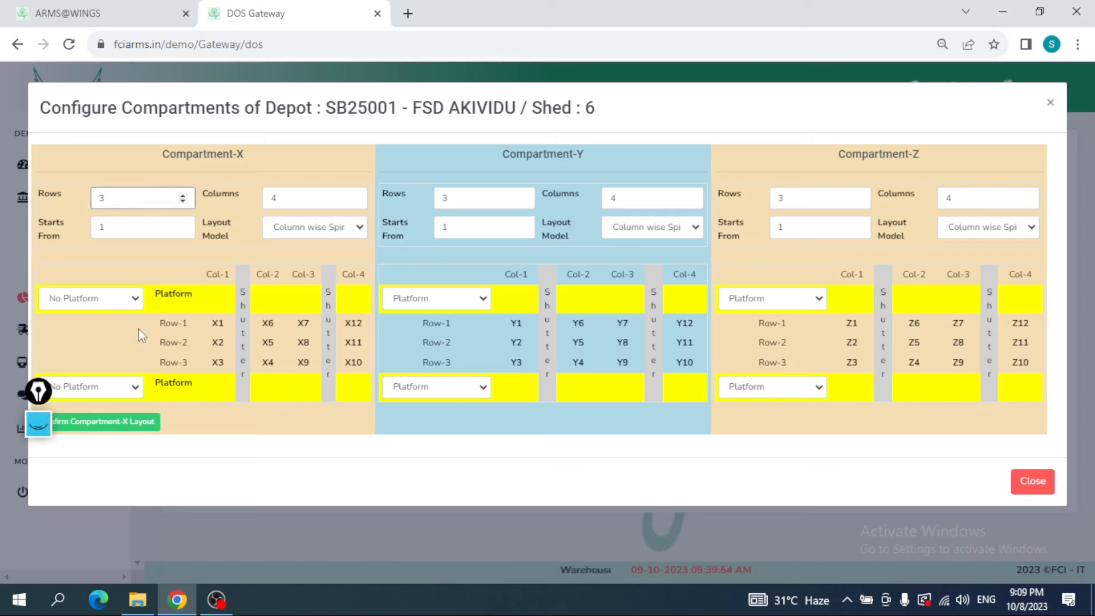
{"action": "left_click_drag", "start_coordinate": [138, 327], "coordinate": [262, 323]}
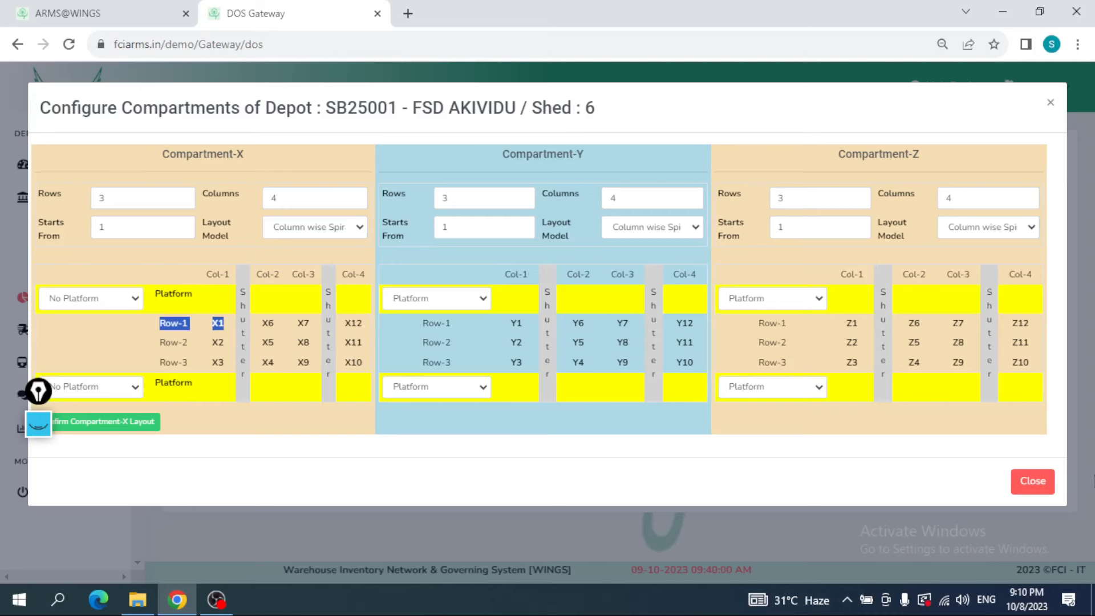
{"action": "left_click", "coordinate": [1033, 481]}
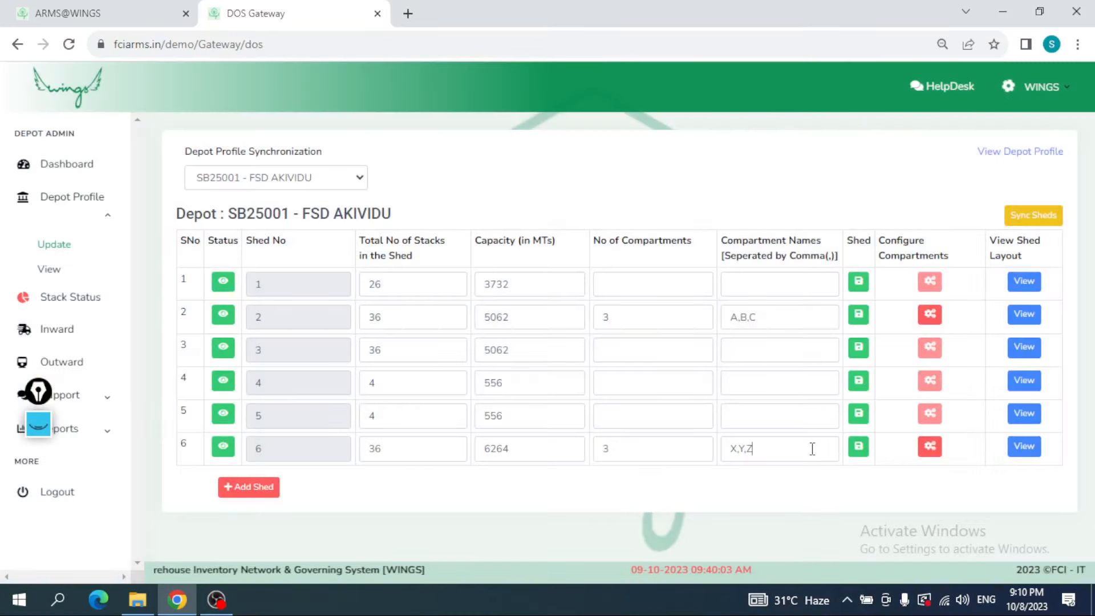
Step: Rename shed 6's compartments to A,B,C and save the shed
{"action": "left_click", "coordinate": [812, 449]}
{"action": "key", "text": "BackSpace"}
{"action": "key", "text": "BackSpace"}
{"action": "key", "text": "BackSpace"}
{"action": "key", "text": "BackSpace"}
{"action": "key", "text": "BackSpace"}
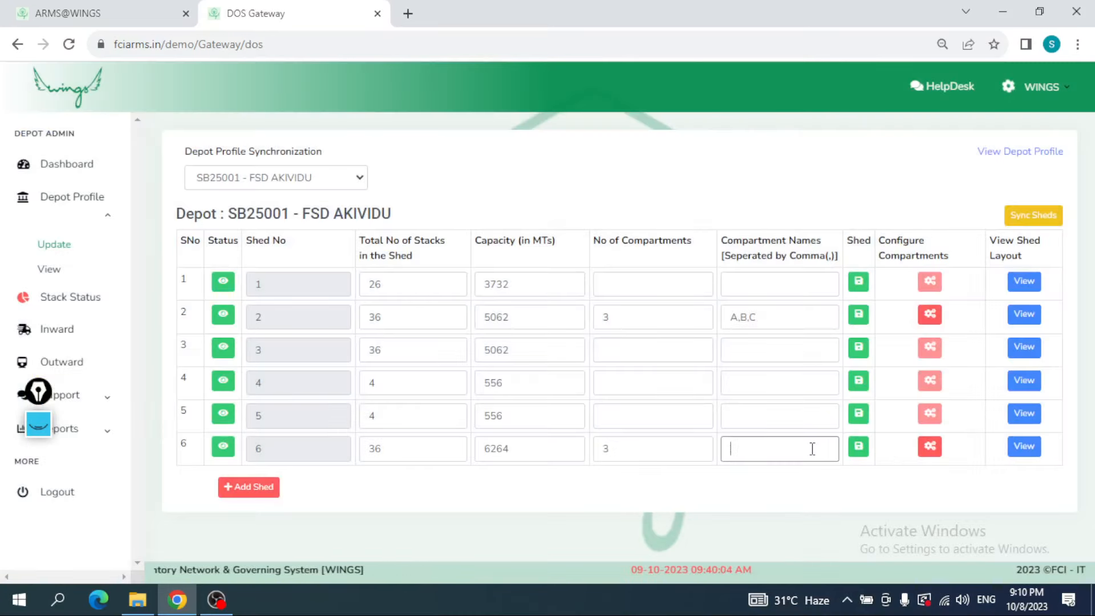
{"action": "type", "text": "A"}
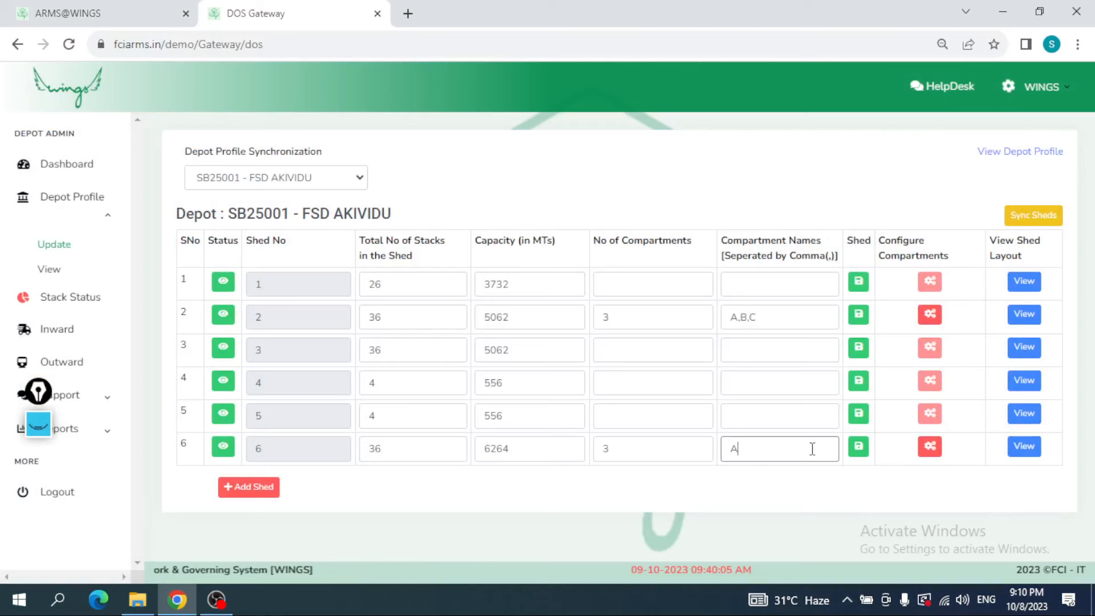
{"action": "type", "text": ",B,C"}
{"action": "left_click", "coordinate": [857, 447]}
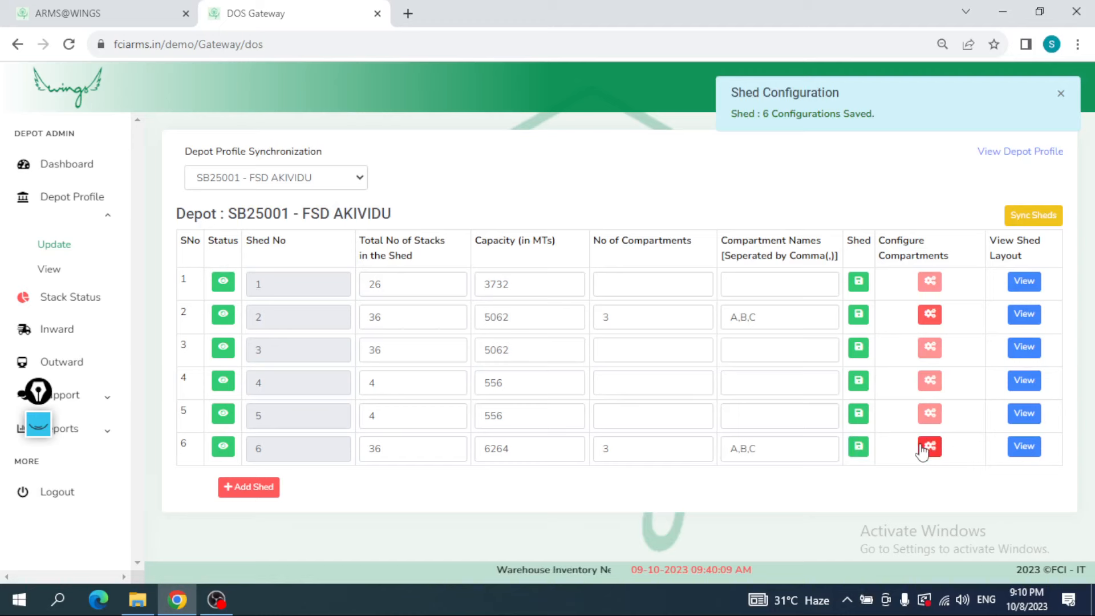
Step: Reopen shed 6's compartment configuration and examine compartment A's stack rows, marking its row and column counts with the annotation pen
{"action": "left_click", "coordinate": [928, 447]}
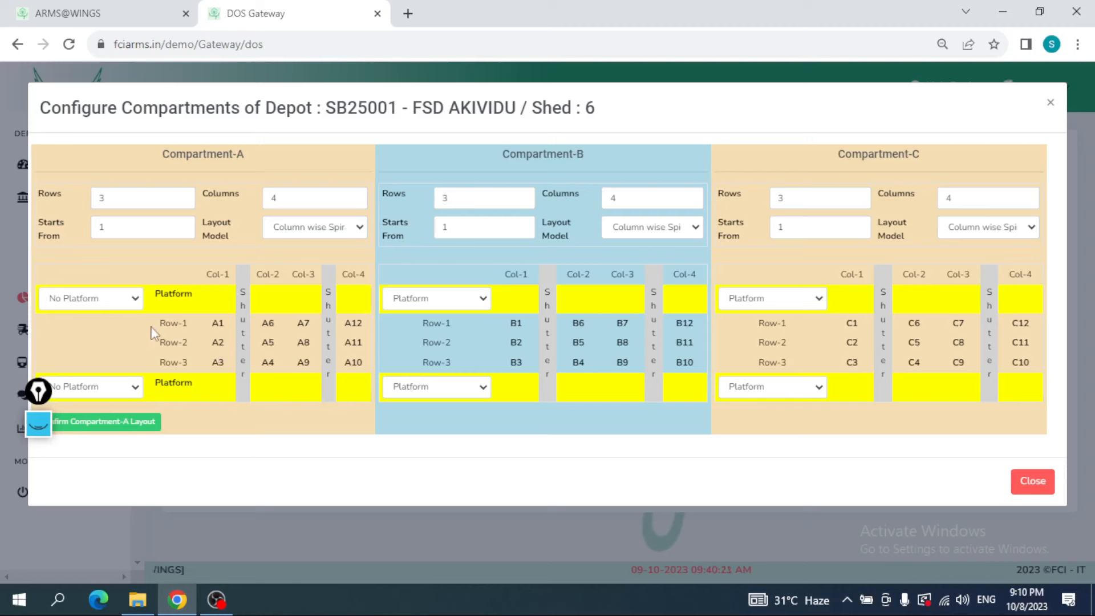
{"action": "left_click_drag", "start_coordinate": [151, 328], "coordinate": [276, 317]}
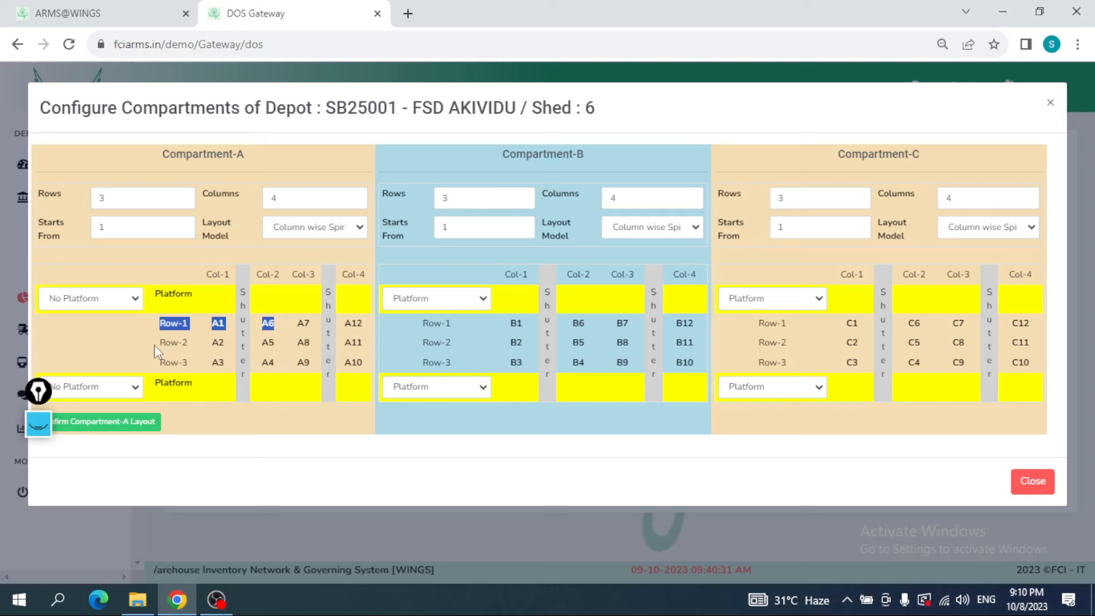
{"action": "left_click_drag", "start_coordinate": [154, 345], "coordinate": [363, 339]}
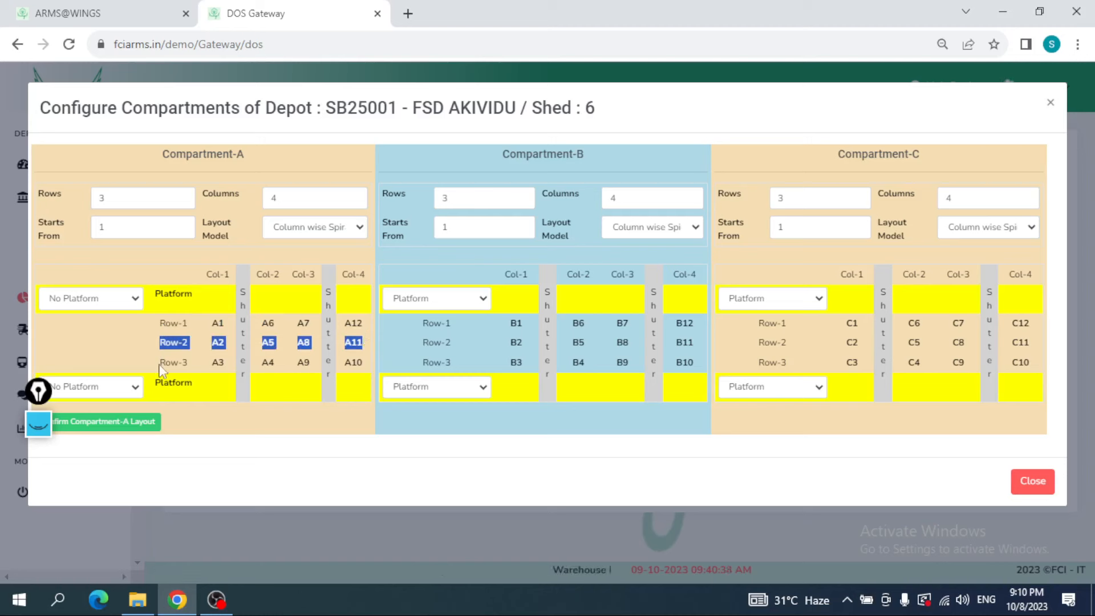
{"action": "left_click", "coordinate": [189, 329]}
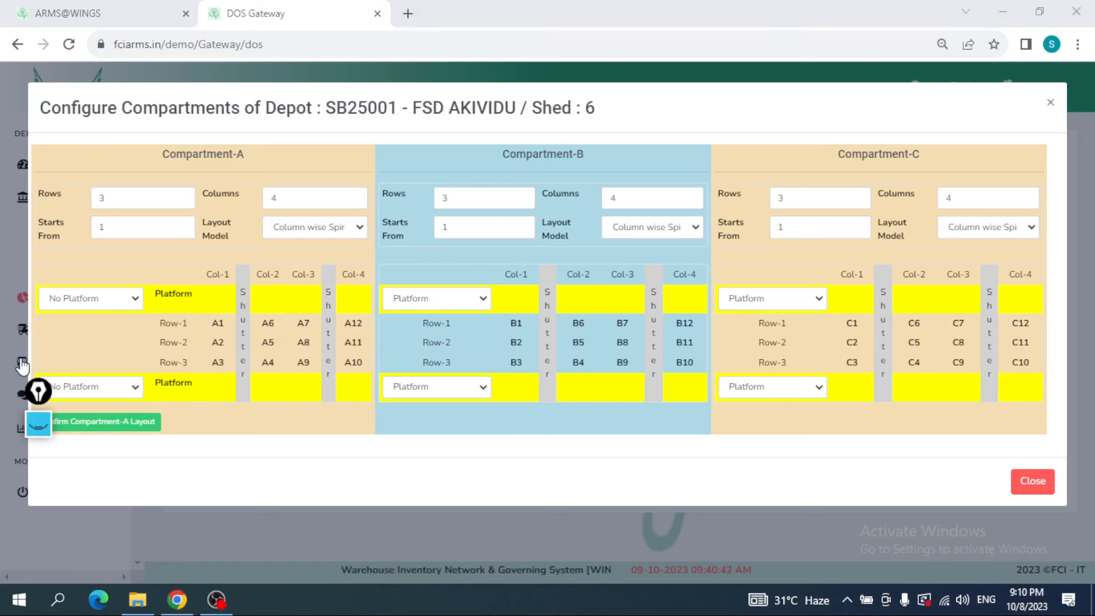
{"action": "left_click", "coordinate": [38, 391]}
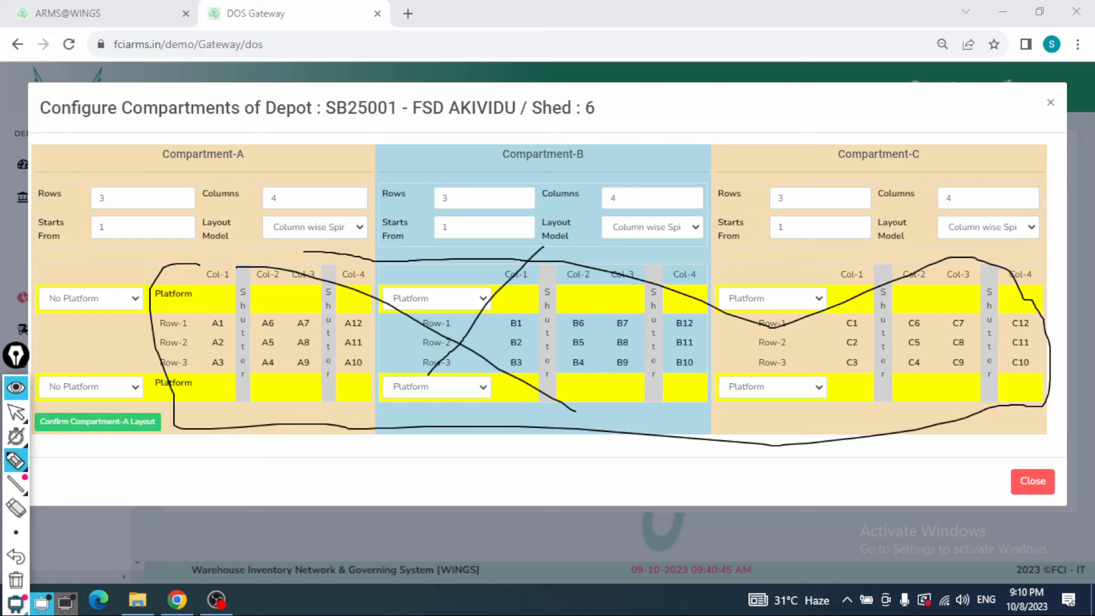
{"action": "left_click", "coordinate": [16, 581]}
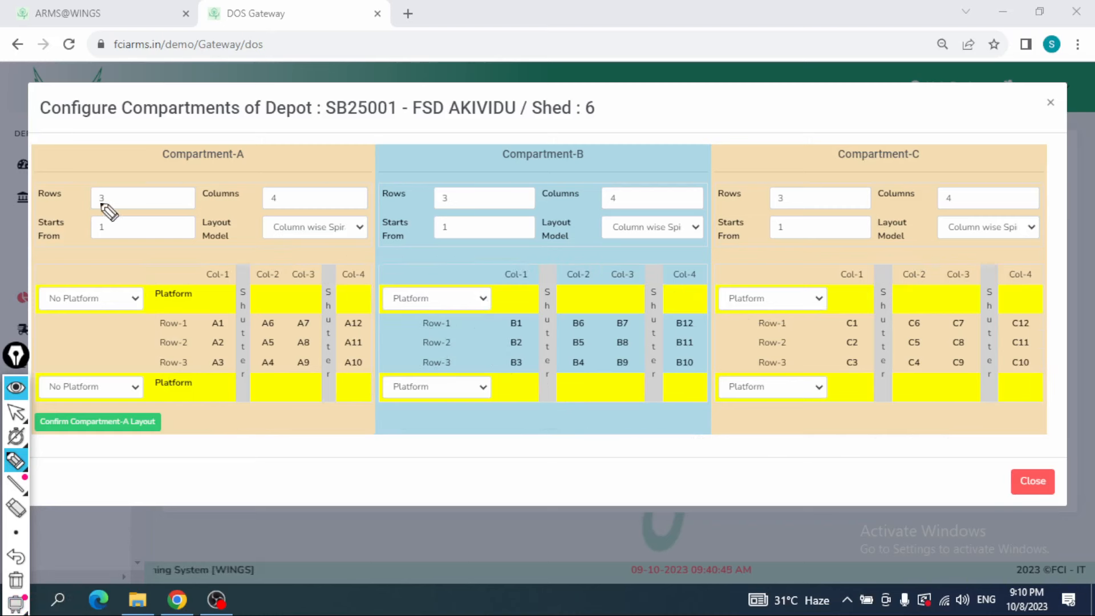
{"action": "left_click_drag", "start_coordinate": [102, 203], "coordinate": [103, 179]}
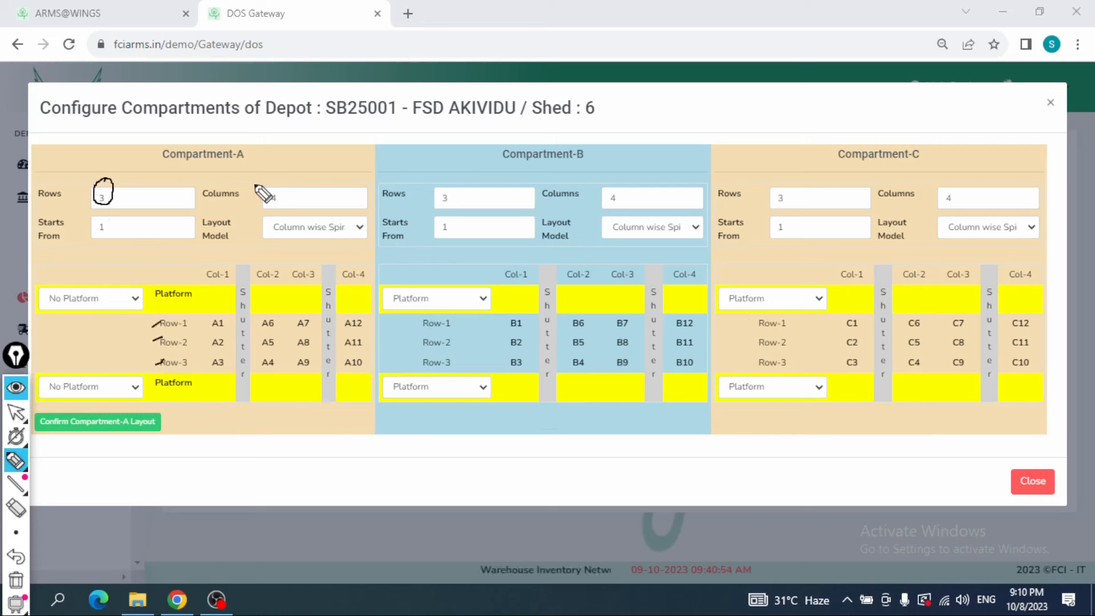
{"action": "left_click_drag", "start_coordinate": [271, 181], "coordinate": [269, 184]}
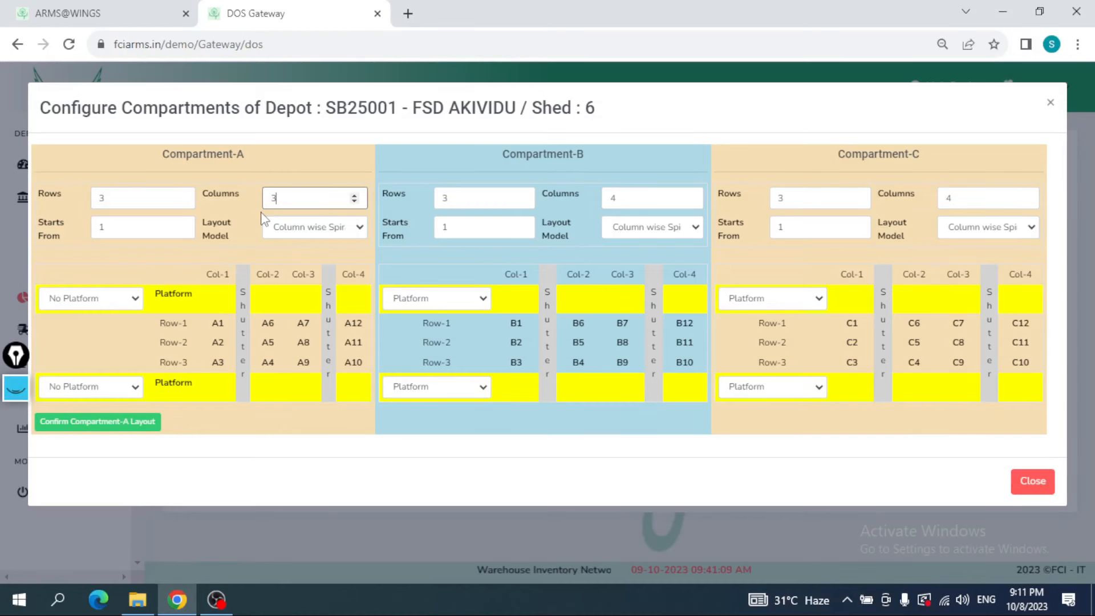
Step: Try 5 columns and a starting stack number of 11 for compartment A, tracing the numbering order with the annotation pen
{"action": "key", "text": "BackSpace"}
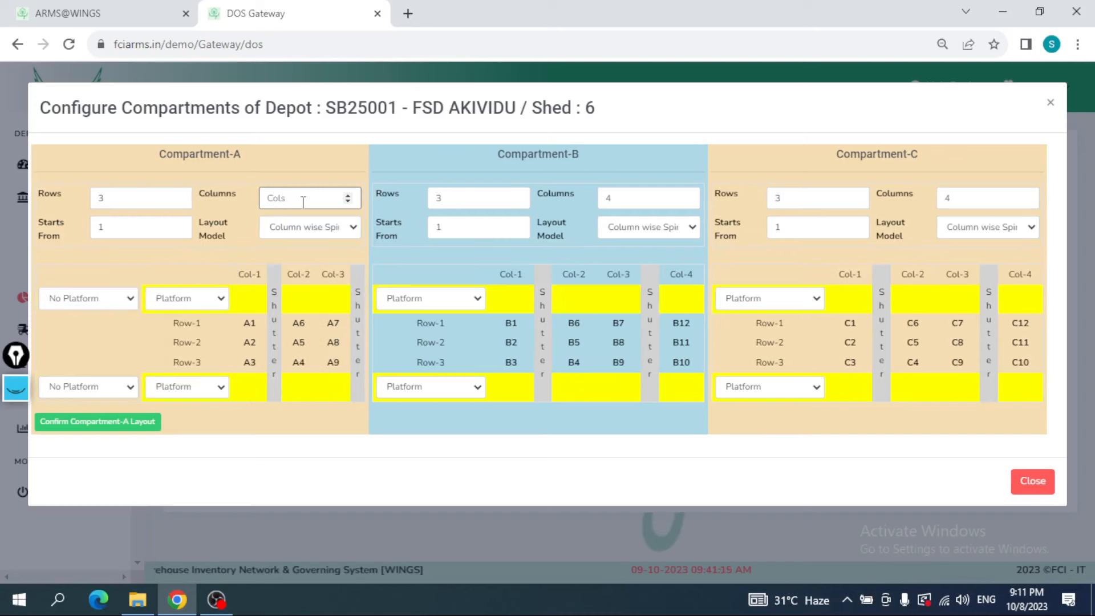
{"action": "type", "text": "5"}
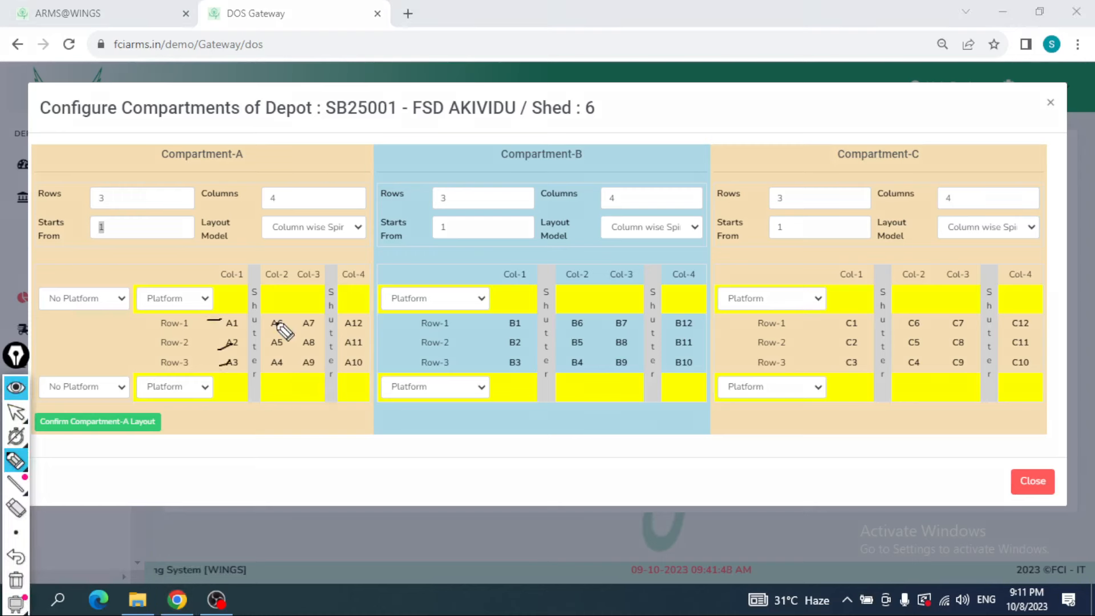
{"action": "left_click_drag", "start_coordinate": [272, 356], "coordinate": [275, 362]}
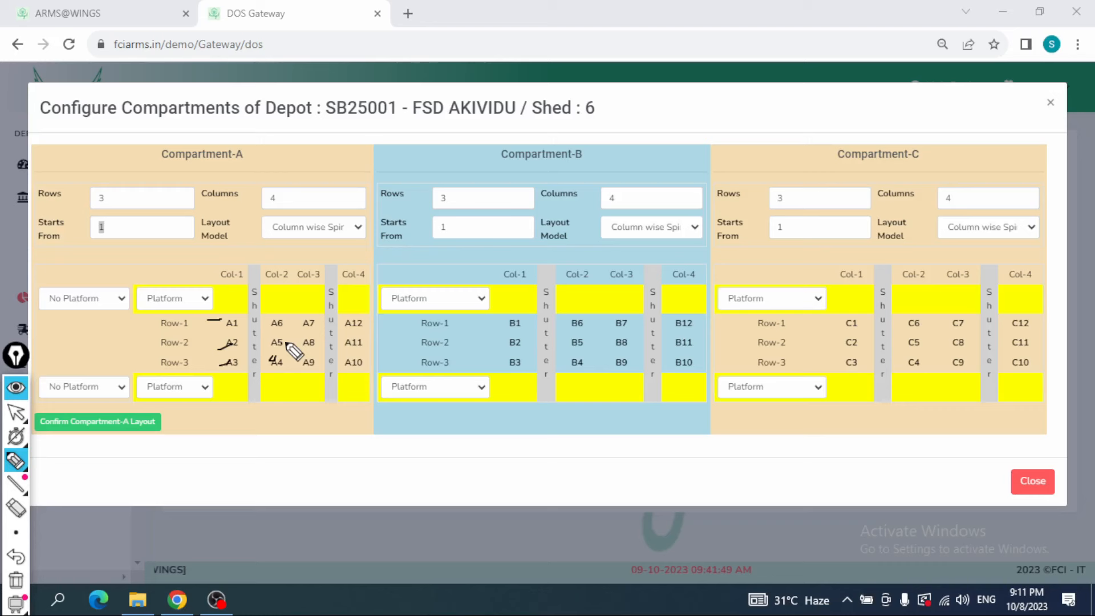
{"action": "type", "text": "11"}
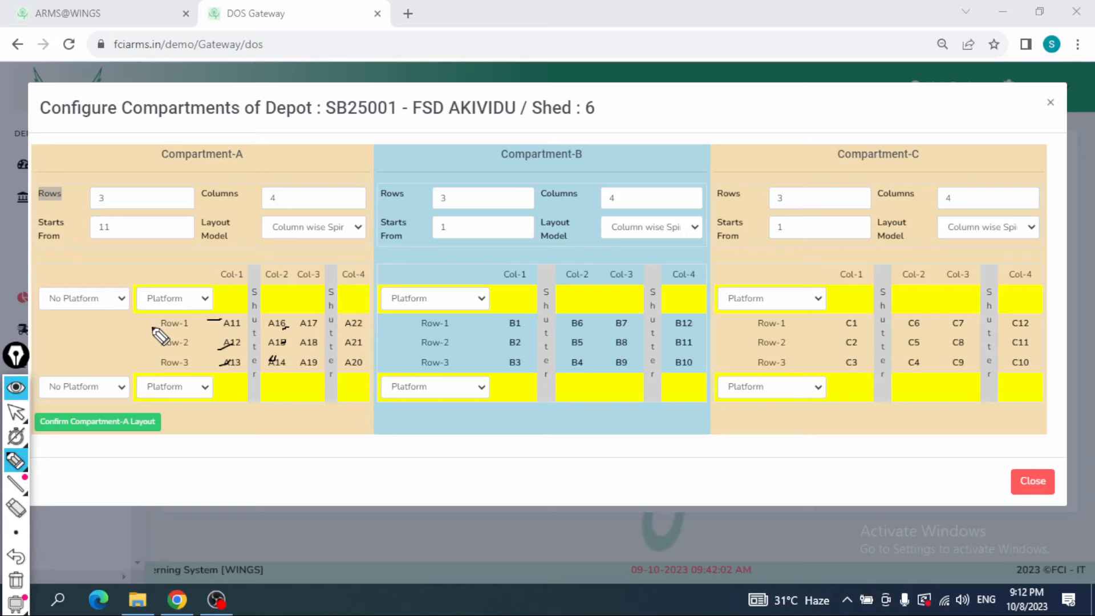
{"action": "left_click", "coordinate": [14, 390]}
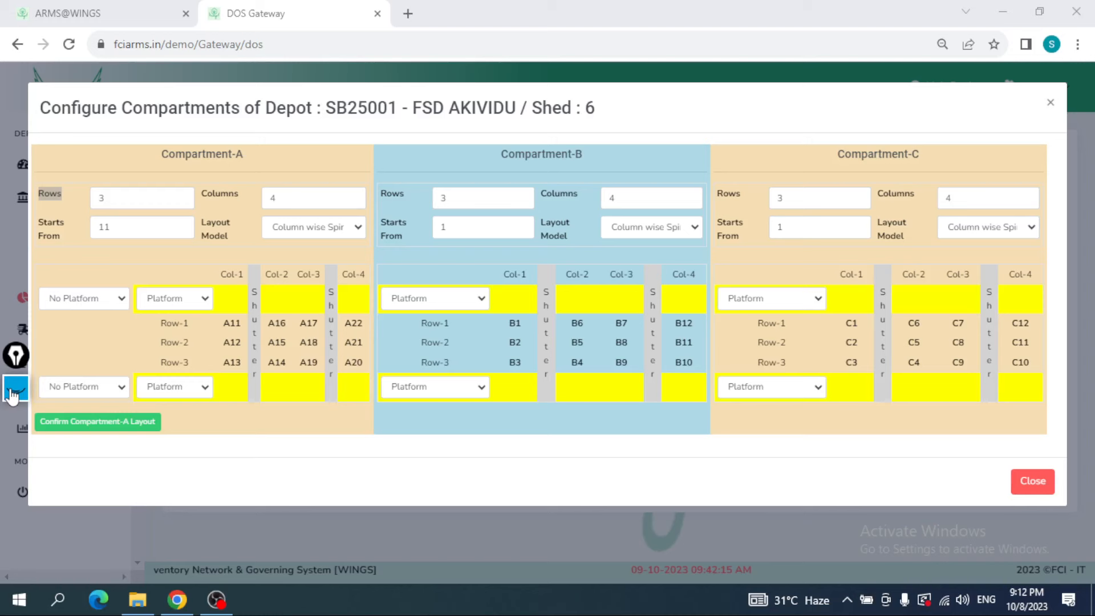
Step: Try continuous stack numbering by starting compartment B from 13 and compartment C from 25
{"action": "left_click", "coordinate": [474, 228]}
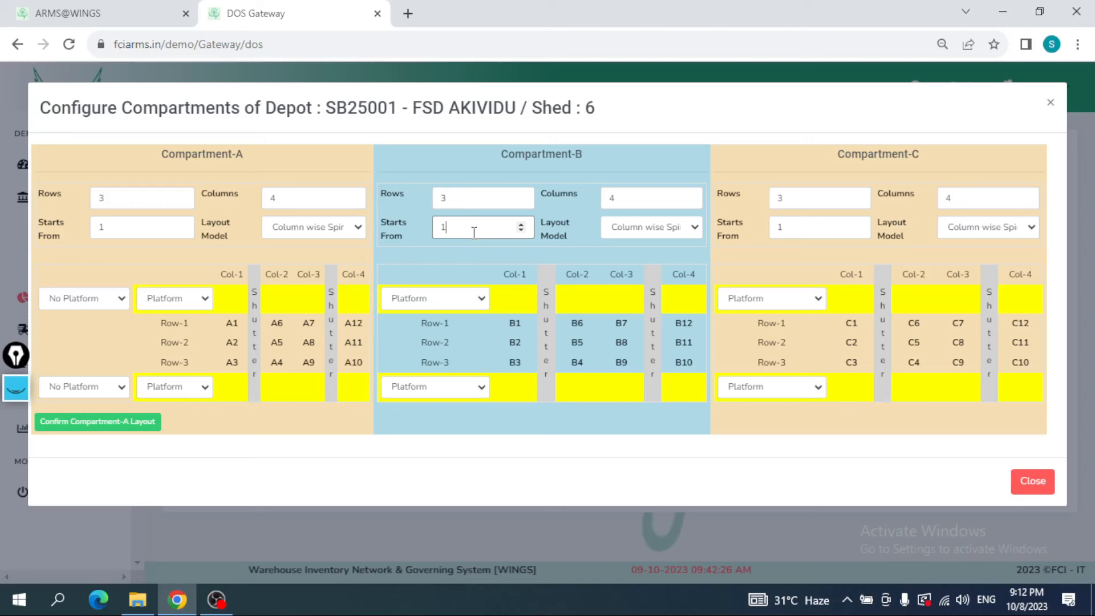
{"action": "type", "text": "3"}
{"action": "double_click", "coordinate": [794, 227]}
{"action": "type", "text": "25"}
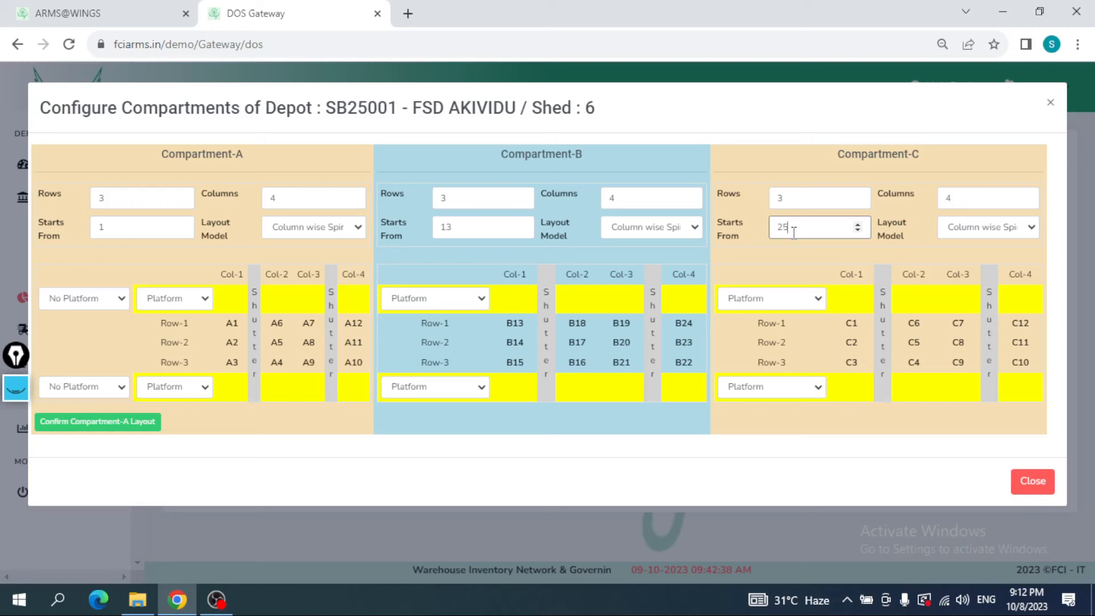
{"action": "left_click", "coordinate": [1025, 324]}
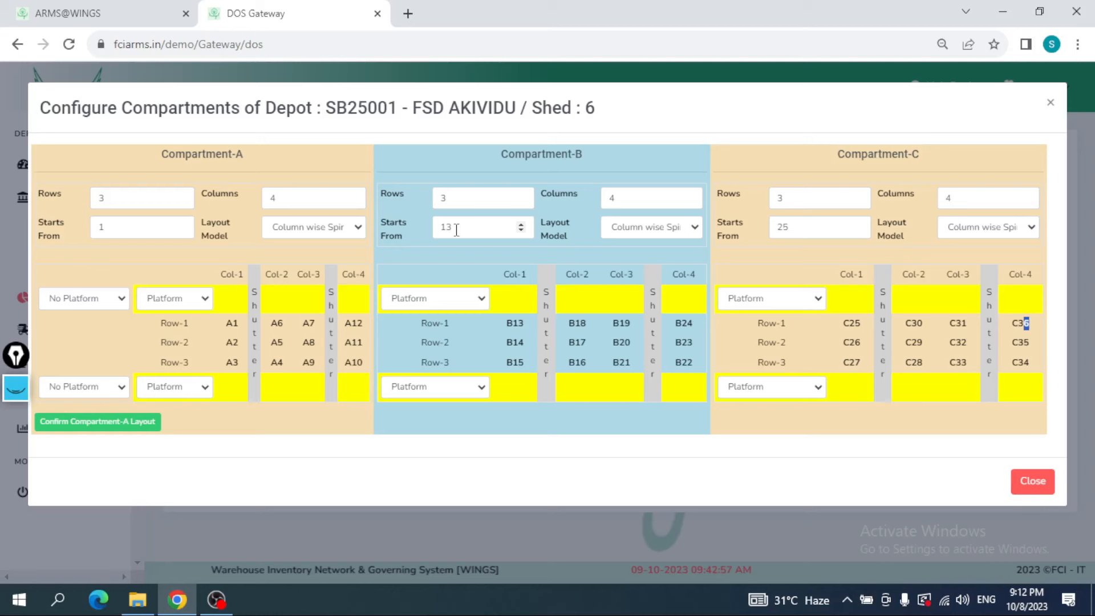
Step: Set the starting stack number of compartments B and C back to 1
{"action": "key", "text": "BackSpace"}
{"action": "double_click", "coordinate": [823, 227]}
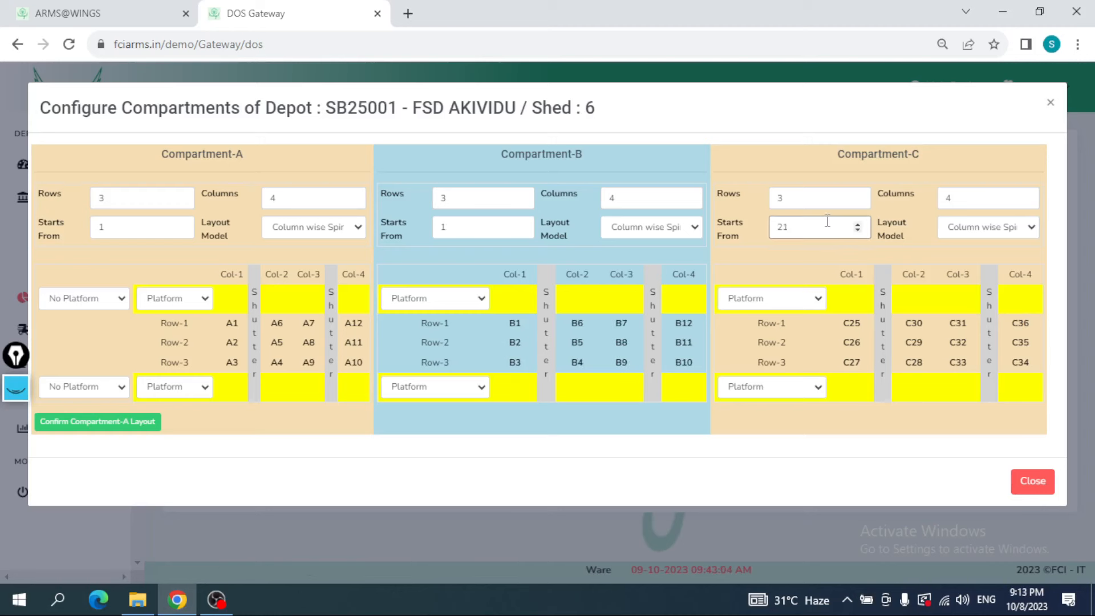
{"action": "key", "text": "BackSpace"}
{"action": "type", "text": "1"}
Step: Switch compartment A's layout model to Row wise Spiral and on to Row wise Linear, tracing the stack order with the annotation pen
{"action": "left_click", "coordinate": [283, 227]}
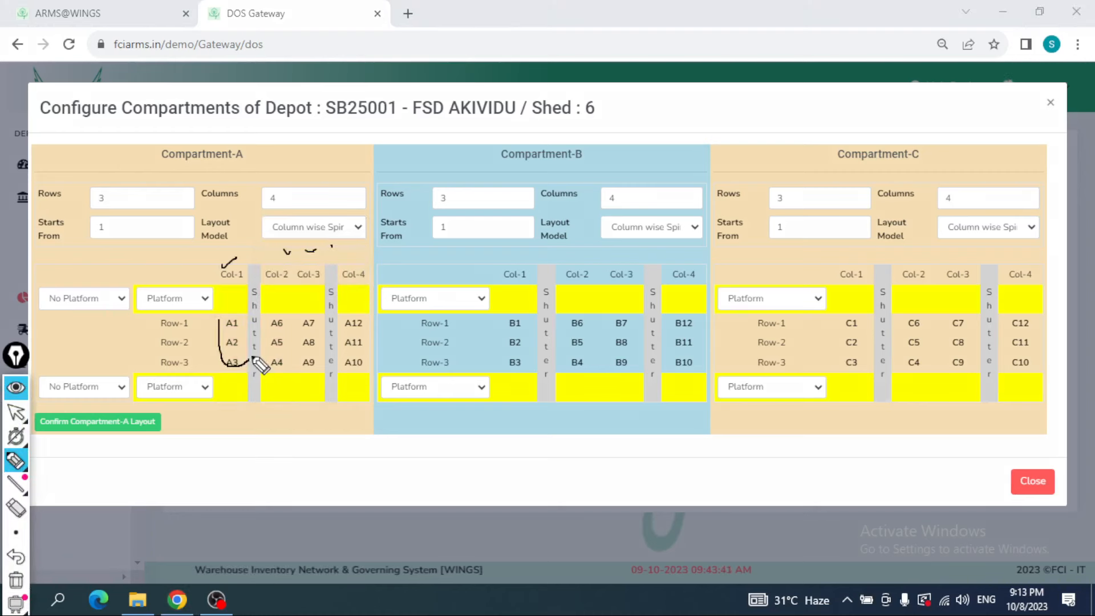
{"action": "left_click_drag", "start_coordinate": [250, 359], "coordinate": [291, 326]}
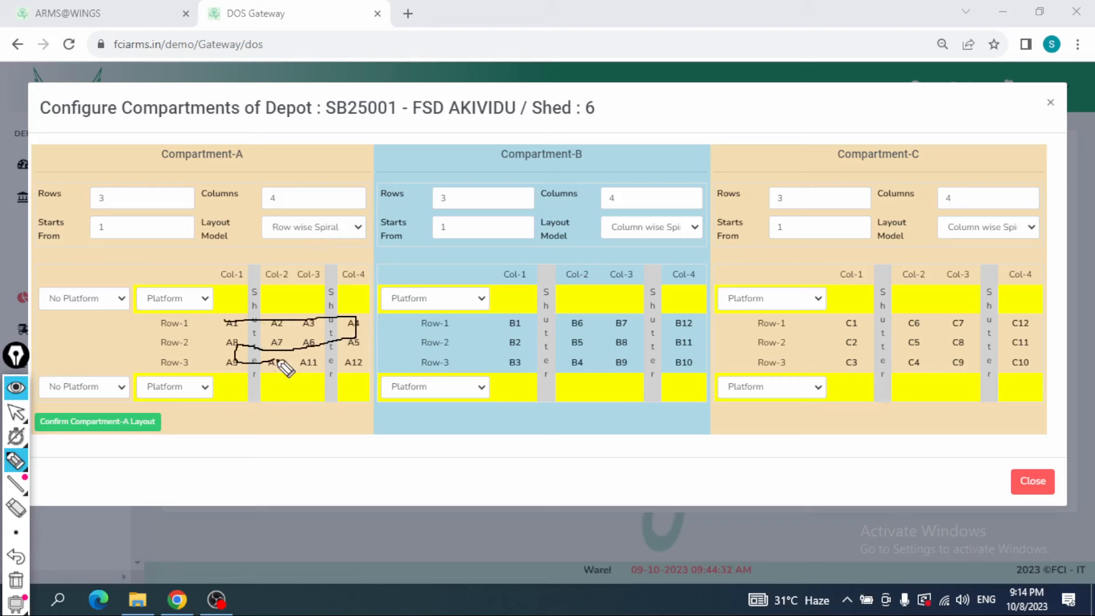
{"action": "left_click_drag", "start_coordinate": [237, 359], "coordinate": [291, 368]}
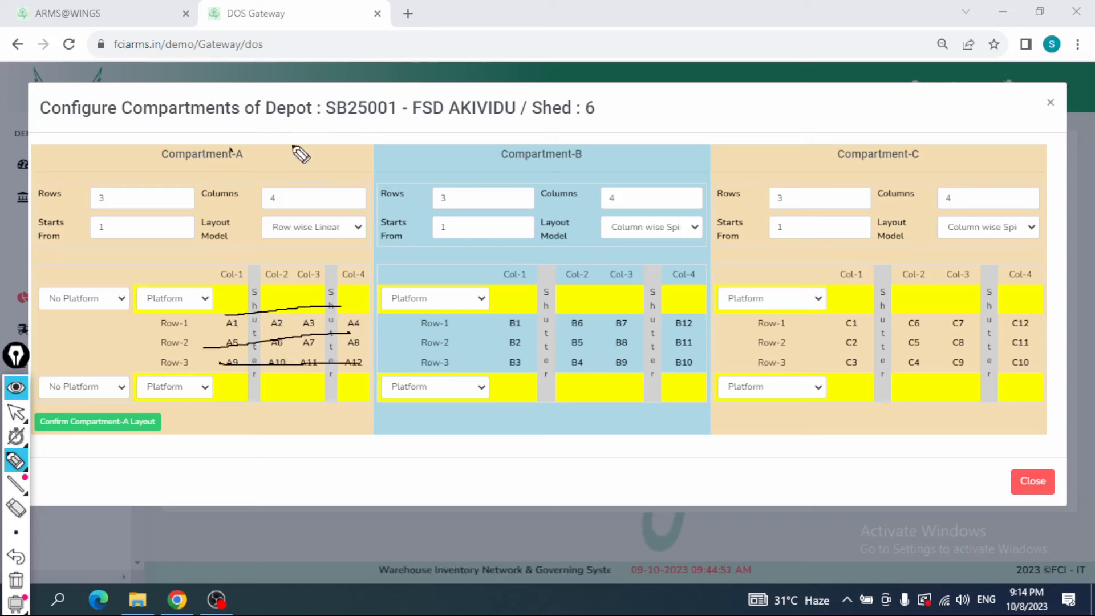
{"action": "left_click_drag", "start_coordinate": [231, 151], "coordinate": [292, 146]}
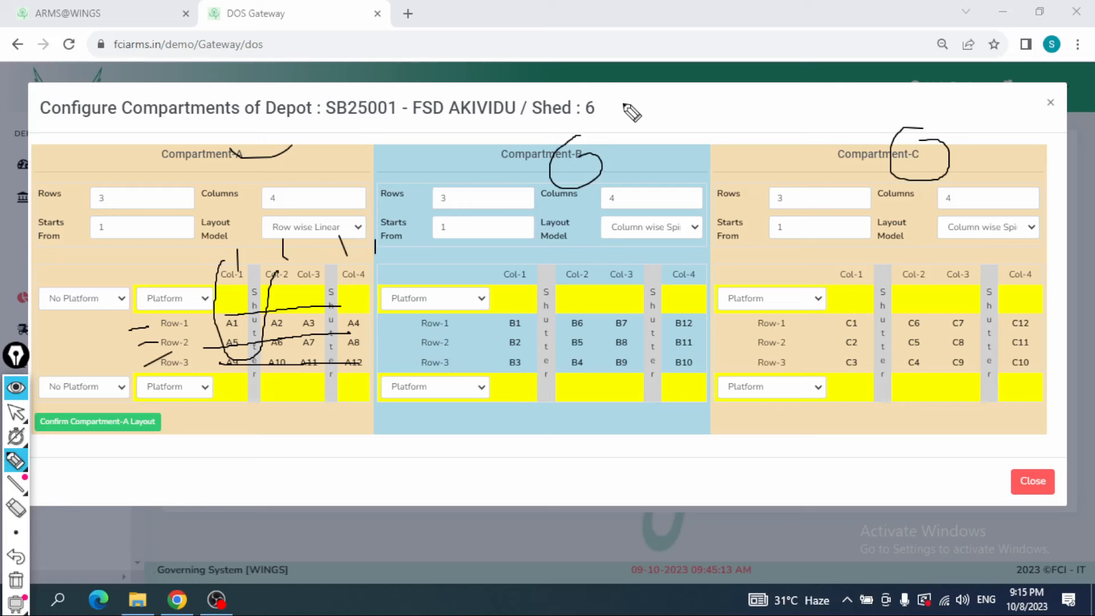
{"action": "left_click_drag", "start_coordinate": [628, 108], "coordinate": [719, 111]}
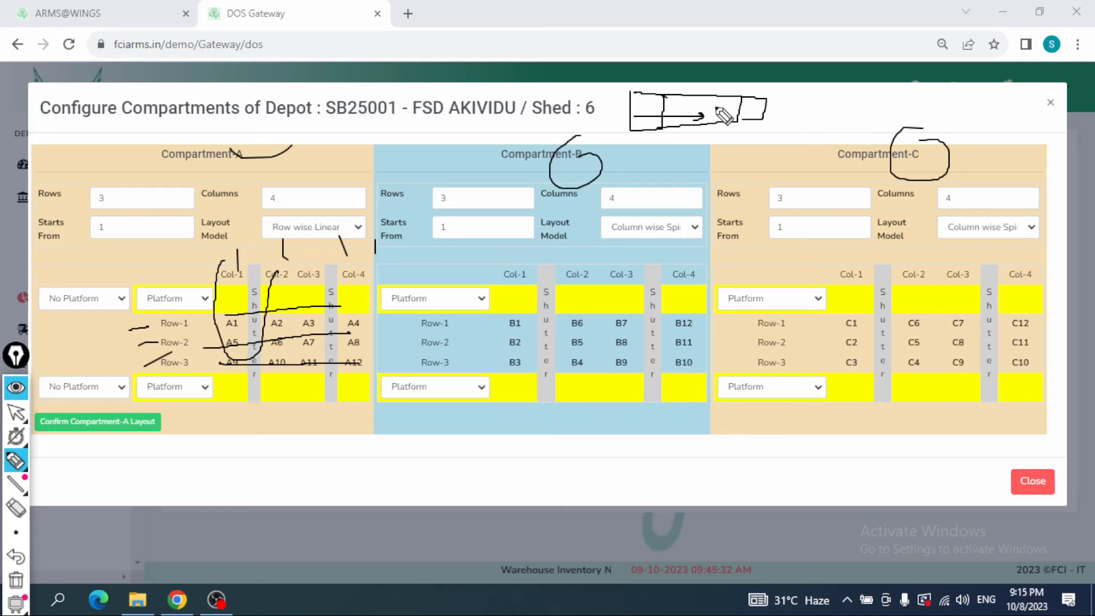
{"action": "left_click", "coordinate": [15, 387]}
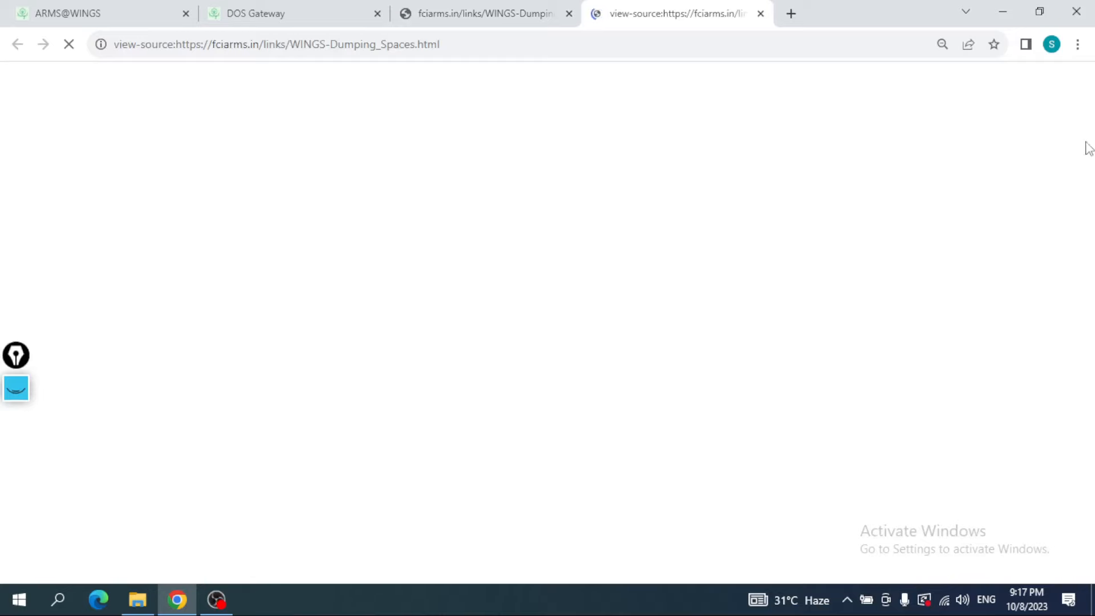
Step: Switch to the WINGS-Dumping_Spaces page and examine the shed layouts of the non-siding and siding depots
{"action": "left_click", "coordinate": [524, 4]}
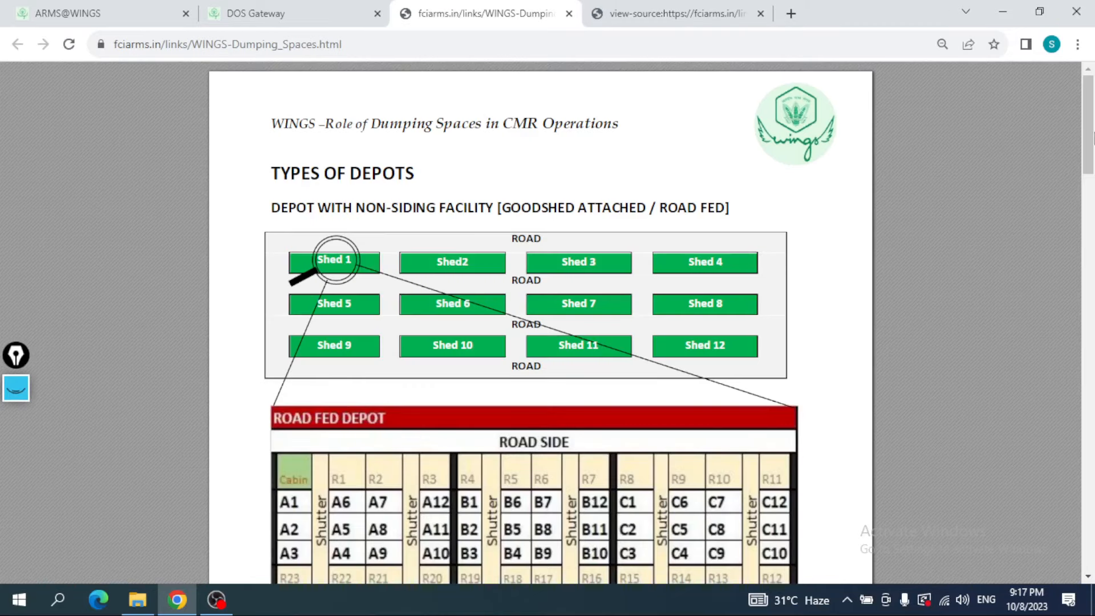
{"action": "scroll", "coordinate": [1092, 205], "scroll_direction": "down", "scroll_amount": 1}
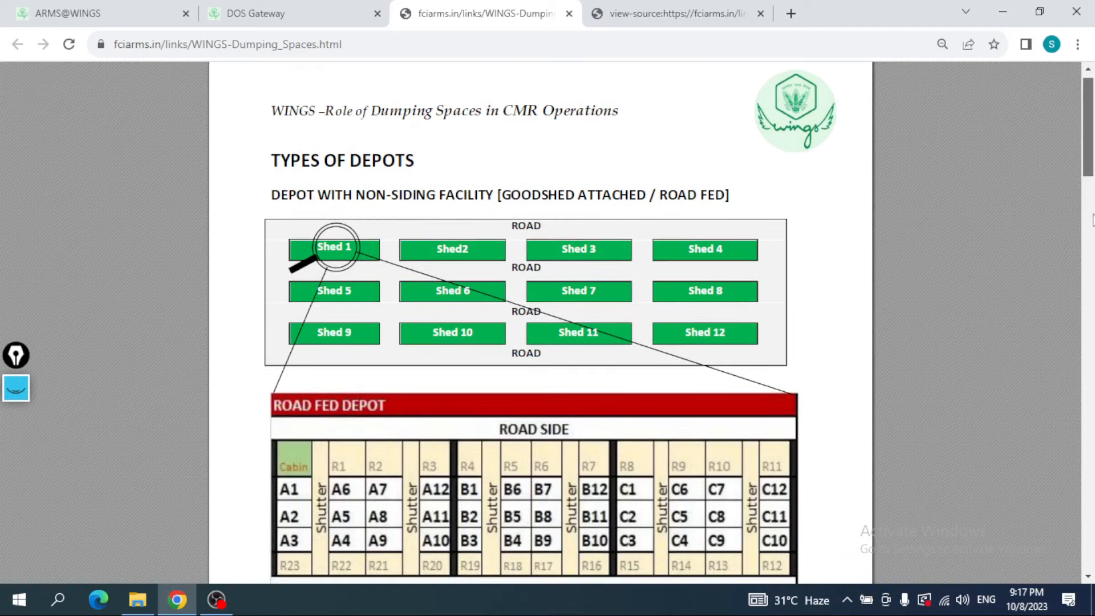
{"action": "scroll", "coordinate": [1092, 219], "scroll_direction": "down", "scroll_amount": 15}
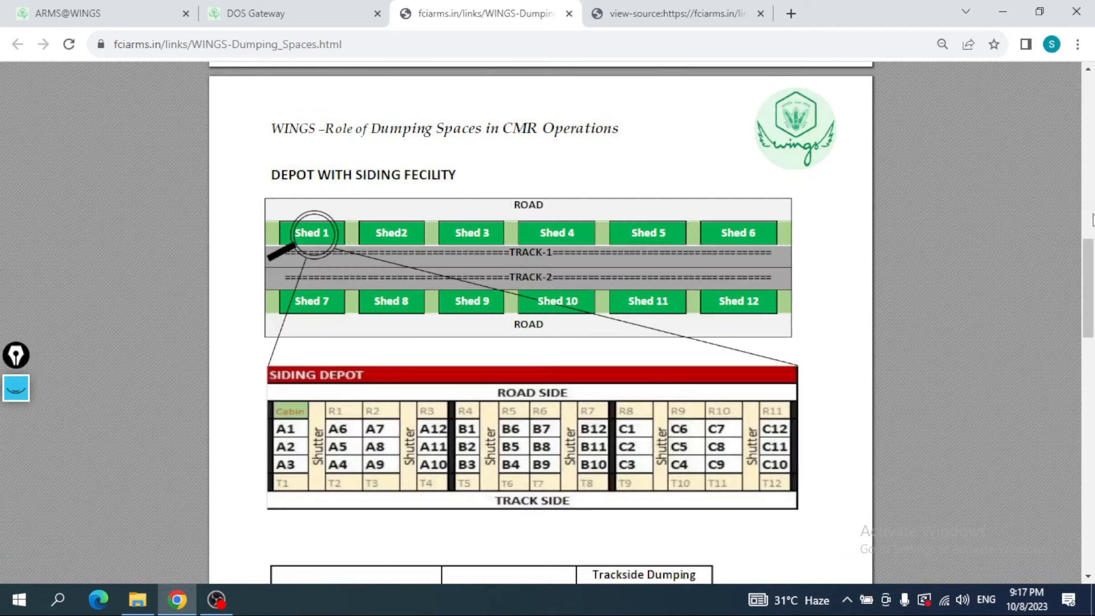
{"action": "scroll", "coordinate": [1092, 259], "scroll_direction": "up", "scroll_amount": 8}
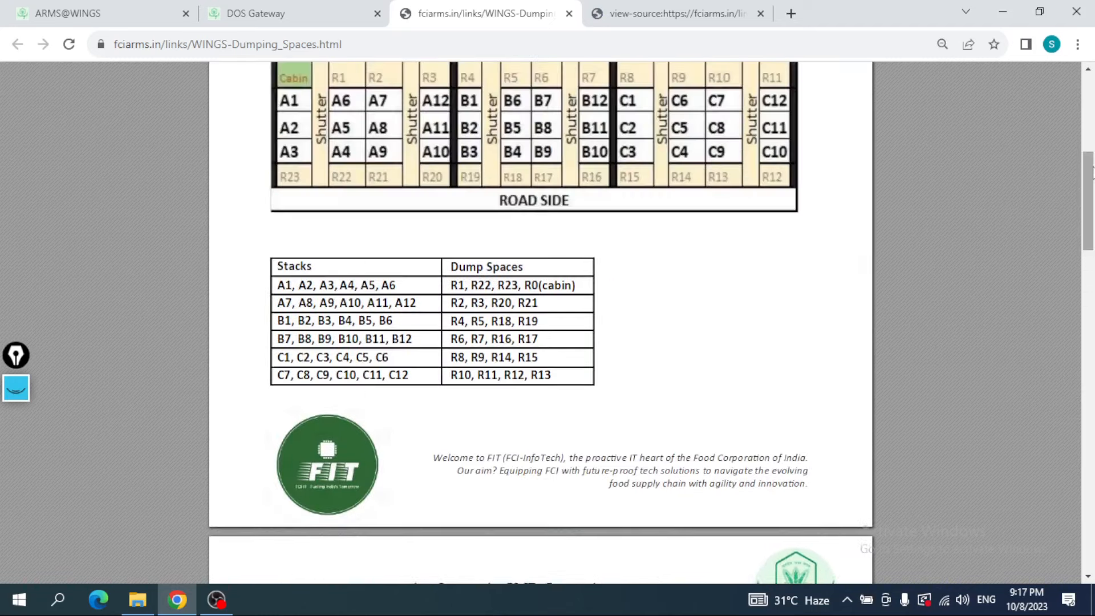
{"action": "scroll", "coordinate": [1086, 196], "scroll_direction": "up", "scroll_amount": 1}
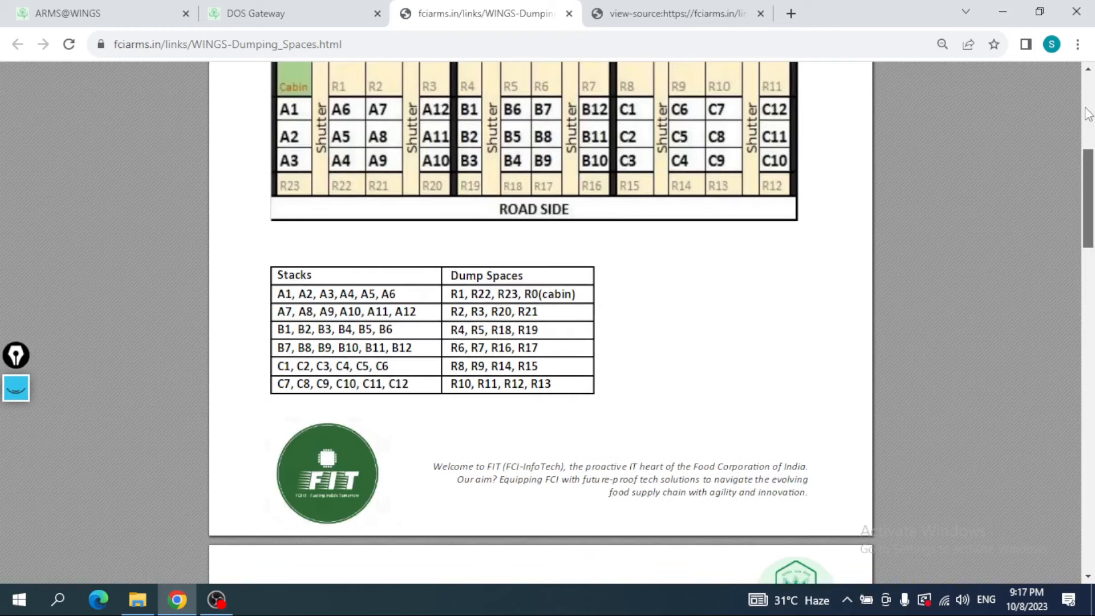
{"action": "scroll", "coordinate": [1087, 114], "scroll_direction": "up", "scroll_amount": 6}
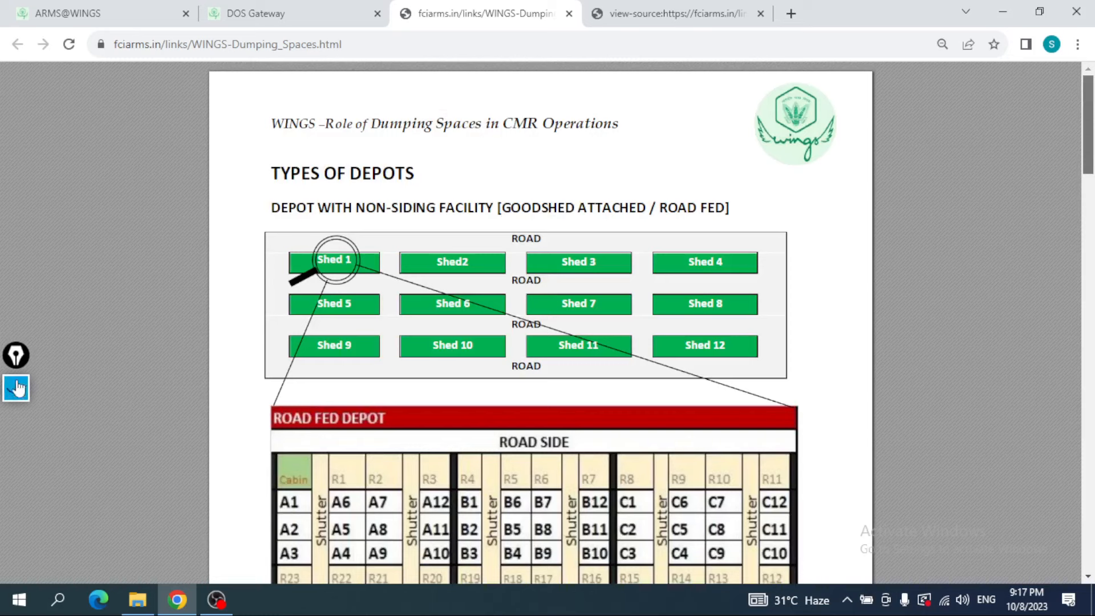
{"action": "left_click", "coordinate": [16, 388]}
{"action": "left_click", "coordinate": [25, 463]}
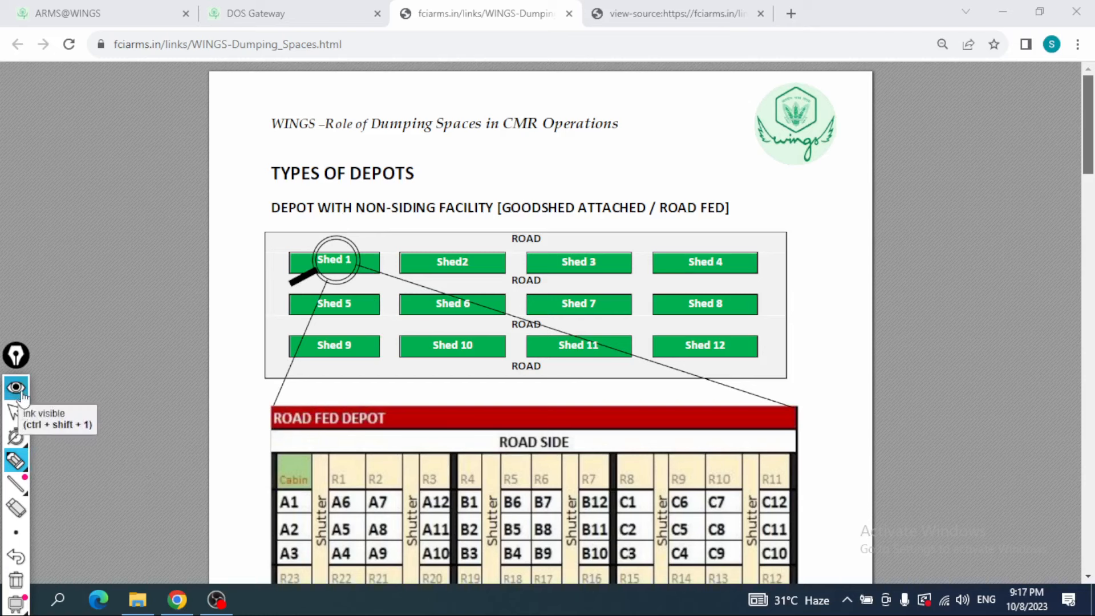
{"action": "mouse_move", "coordinate": [11, 406]}
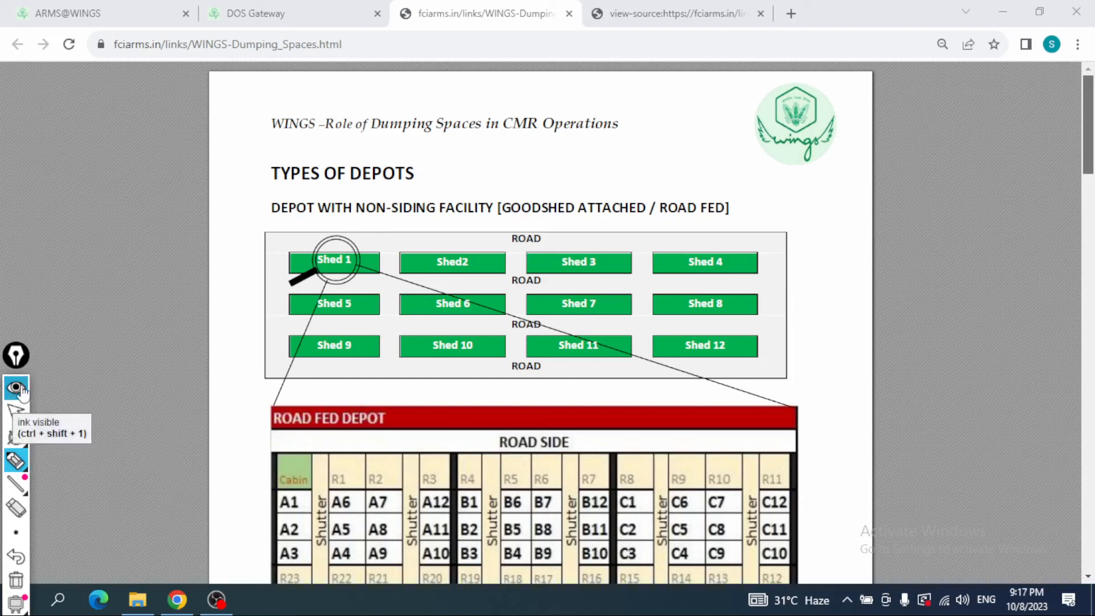
{"action": "left_click", "coordinate": [19, 389]}
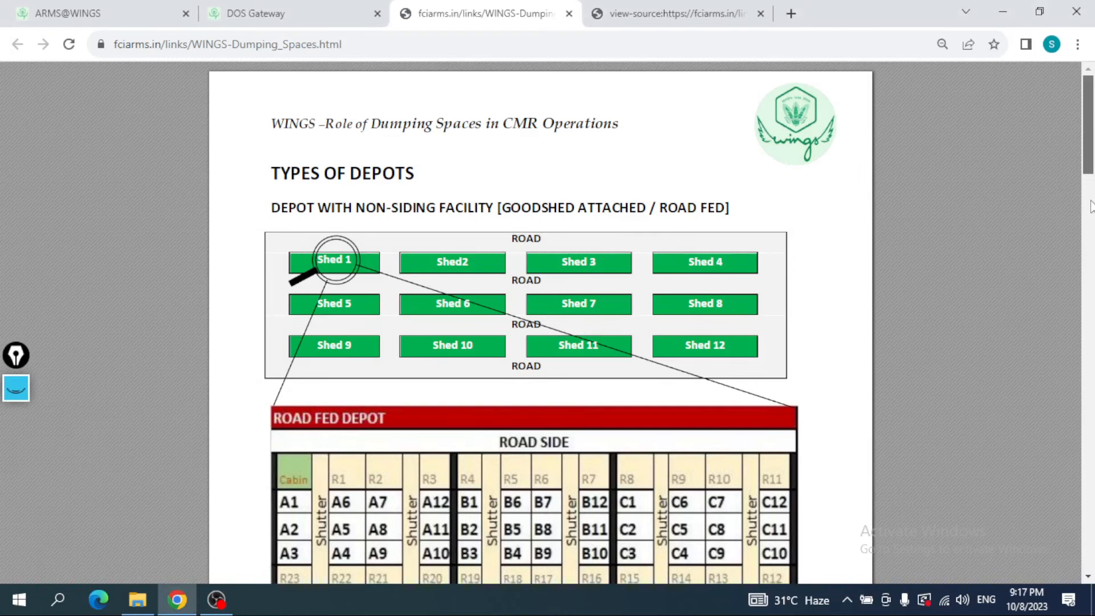
Step: On the road fed depot diagram, circle both ROAD SIDE labels and mark the cabin and spaces R1 to R3 with the annotation pen
{"action": "scroll", "coordinate": [1090, 215], "scroll_direction": "down", "scroll_amount": 14}
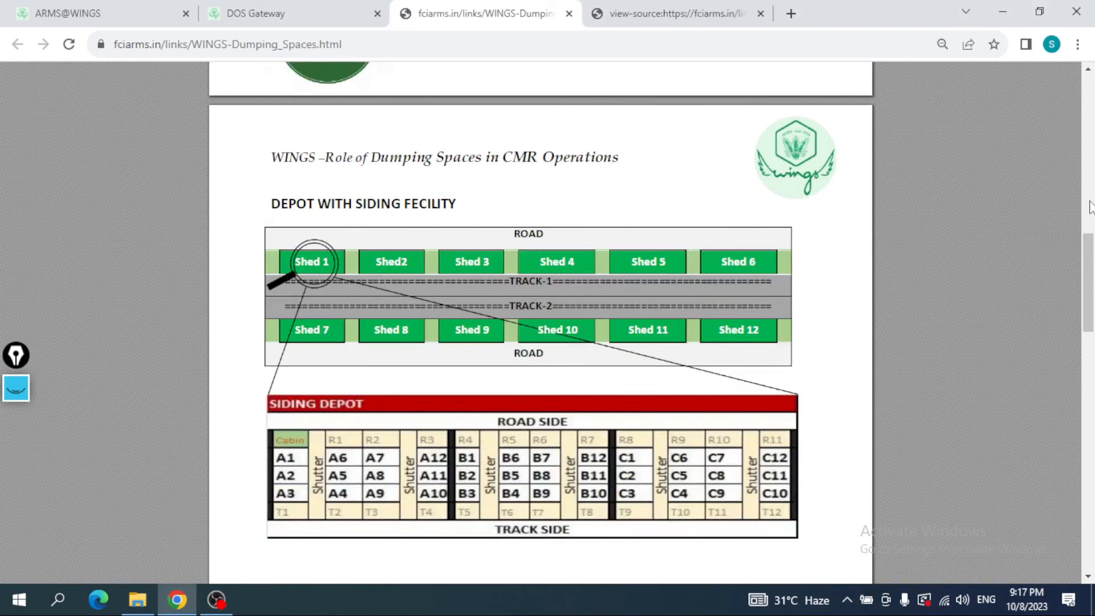
{"action": "scroll", "coordinate": [1089, 240], "scroll_direction": "up", "scroll_amount": 12}
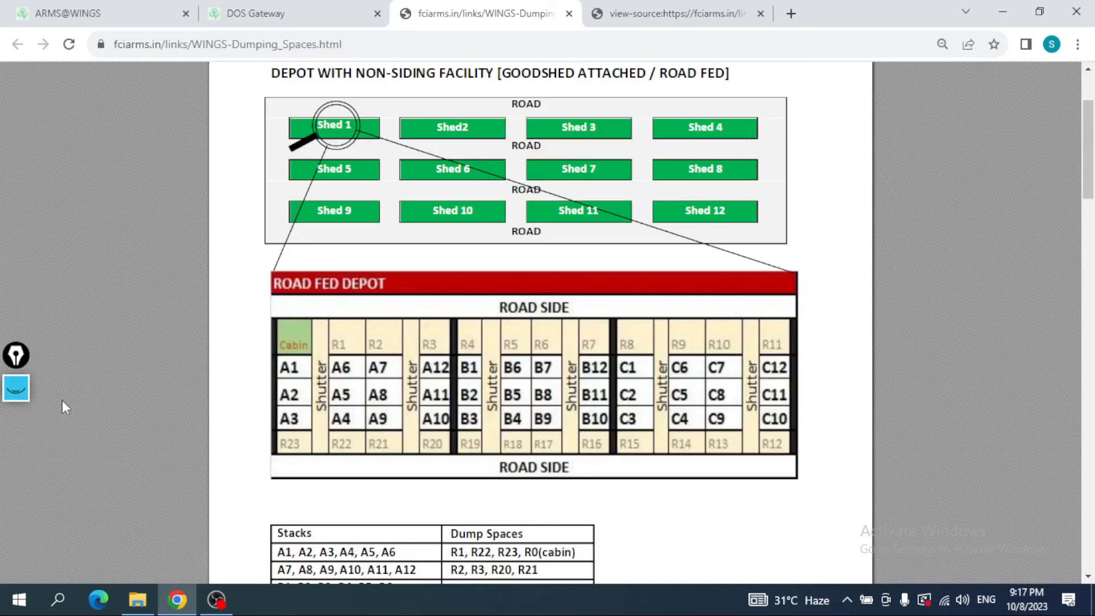
{"action": "left_click", "coordinate": [16, 388]}
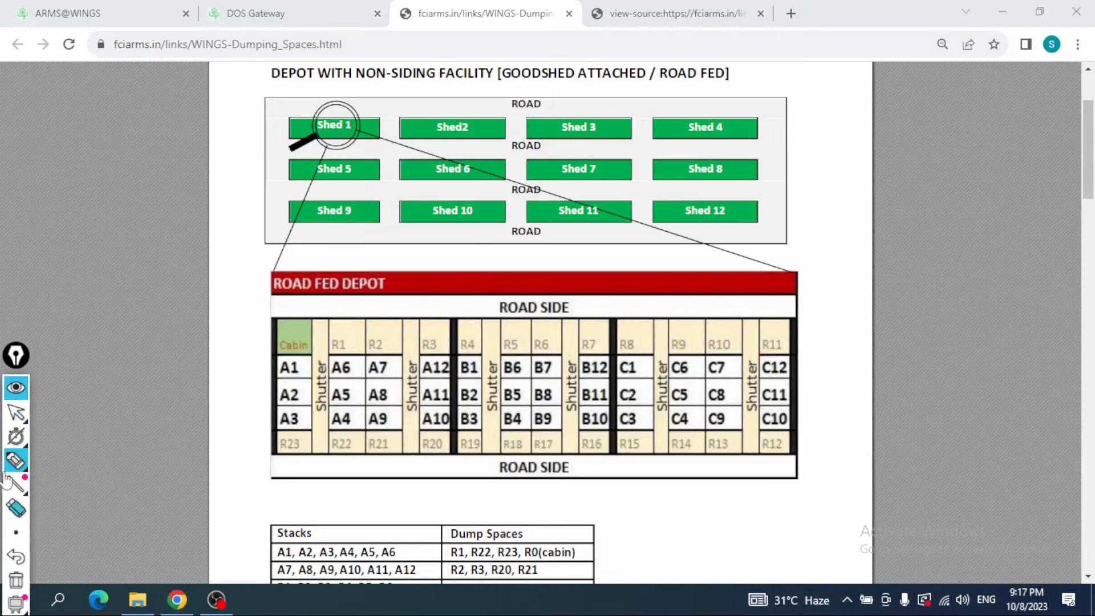
{"action": "mouse_move", "coordinate": [16, 436]}
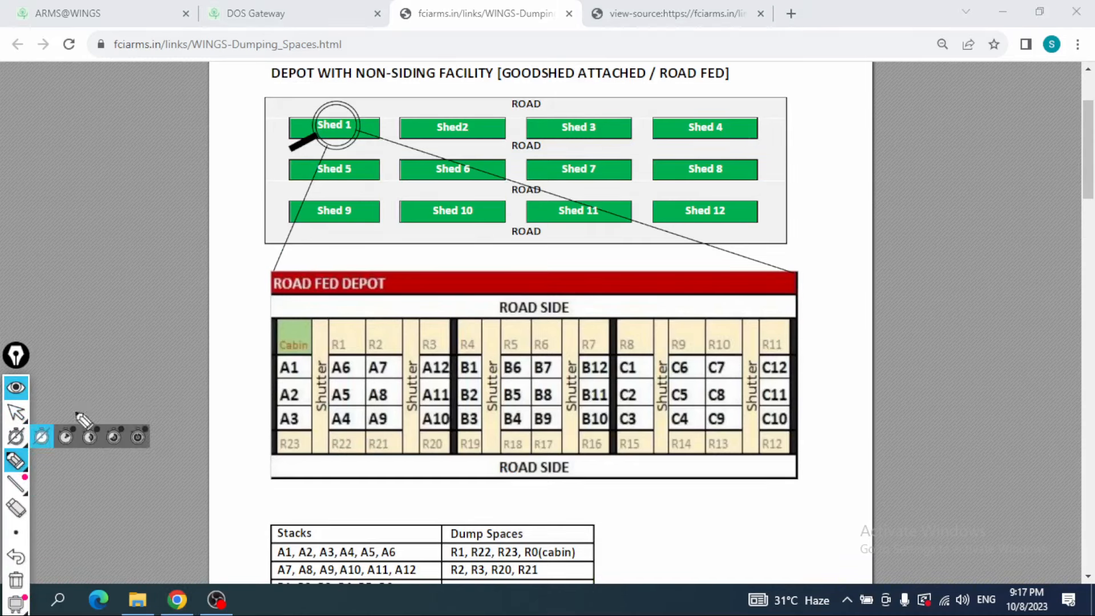
{"action": "mouse_move", "coordinate": [541, 285]}
{"action": "left_mouse_down"}
{"action": "mouse_move", "coordinate": [543, 323]}
{"action": "mouse_move", "coordinate": [556, 283]}
{"action": "left_mouse_up"}
{"action": "mouse_move", "coordinate": [543, 460]}
{"action": "left_mouse_down"}
{"action": "mouse_move", "coordinate": [565, 505]}
{"action": "mouse_move", "coordinate": [562, 458]}
{"action": "left_mouse_up"}
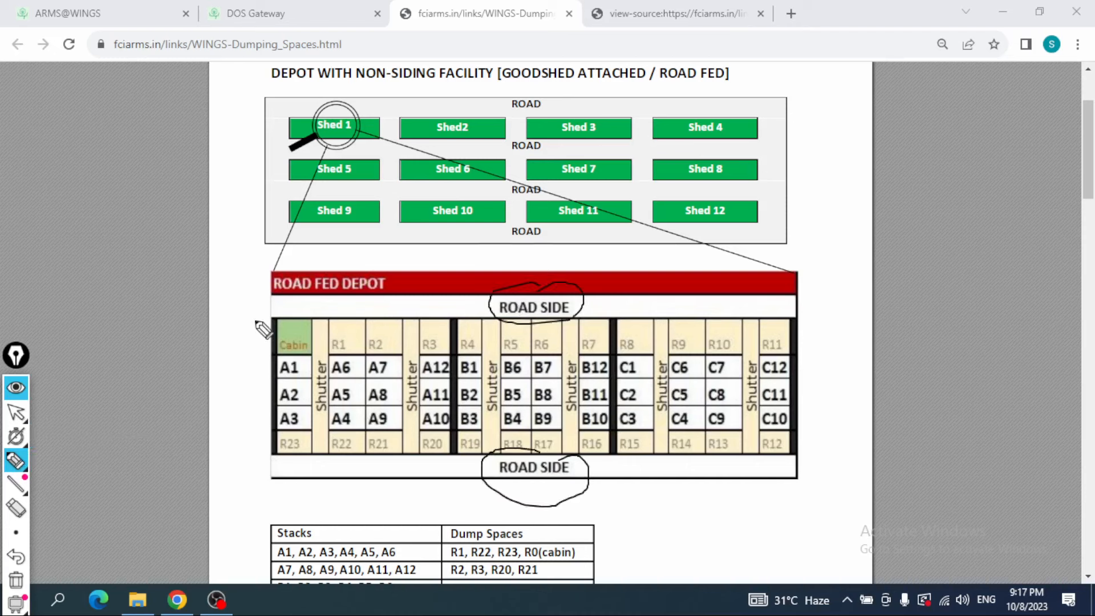
{"action": "mouse_move", "coordinate": [290, 309]}
{"action": "left_mouse_down"}
{"action": "mouse_move", "coordinate": [275, 334]}
{"action": "mouse_move", "coordinate": [307, 321]}
{"action": "mouse_move", "coordinate": [290, 318]}
{"action": "mouse_move", "coordinate": [362, 309]}
{"action": "mouse_move", "coordinate": [445, 311]}
{"action": "left_mouse_up"}
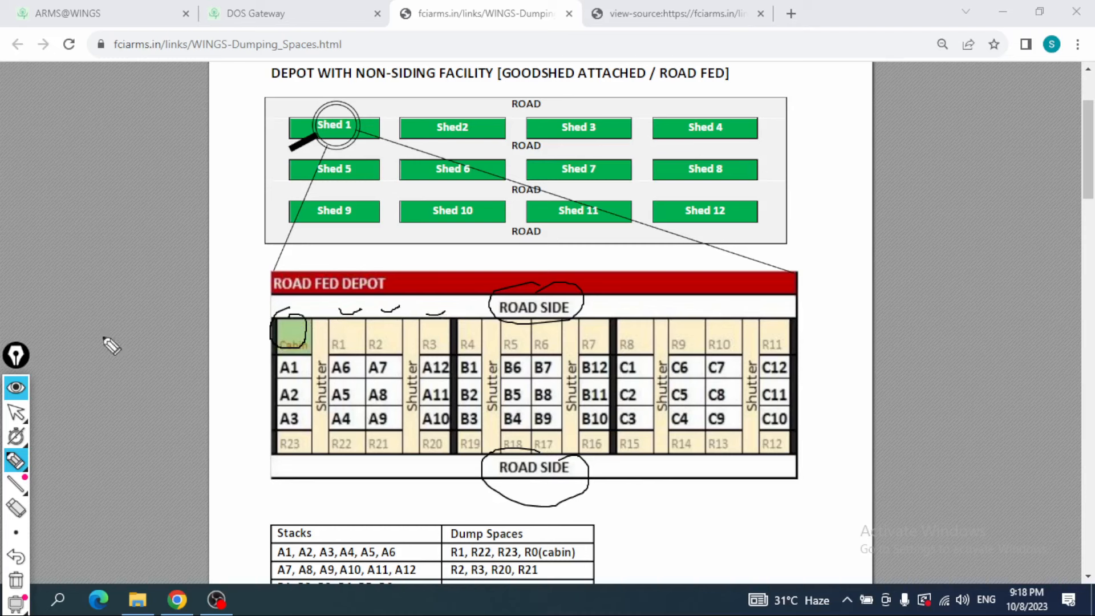
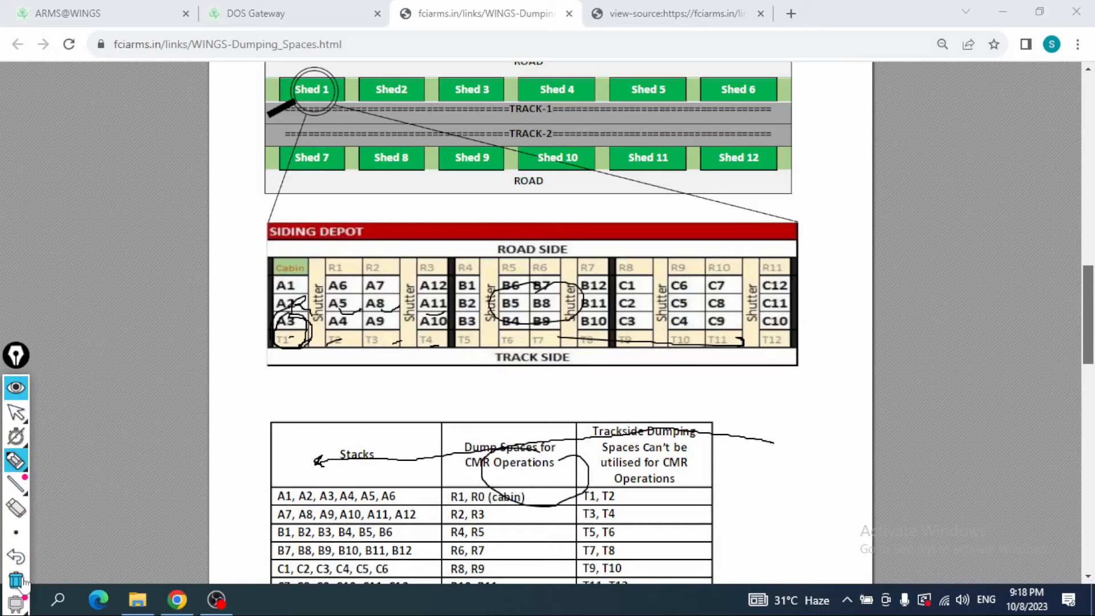
Step: Clear the old annotations, circle ROAD SIDE and TRACK SIDE on the siding depot diagram, and mark the track-side spaces from T1 onward
{"action": "left_click", "coordinate": [17, 580]}
{"action": "left_click", "coordinate": [16, 532]}
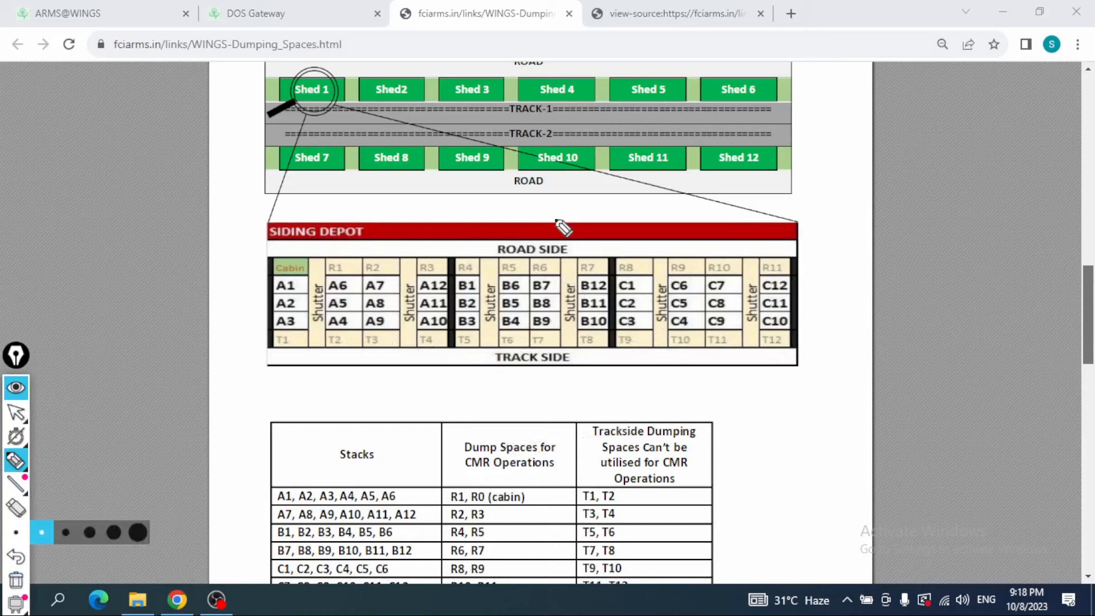
{"action": "left_click_drag", "start_coordinate": [559, 224], "coordinate": [546, 242]}
{"action": "mouse_move", "coordinate": [508, 342]}
{"action": "left_mouse_down"}
{"action": "mouse_move", "coordinate": [531, 390]}
{"action": "mouse_move", "coordinate": [549, 349]}
{"action": "left_mouse_up"}
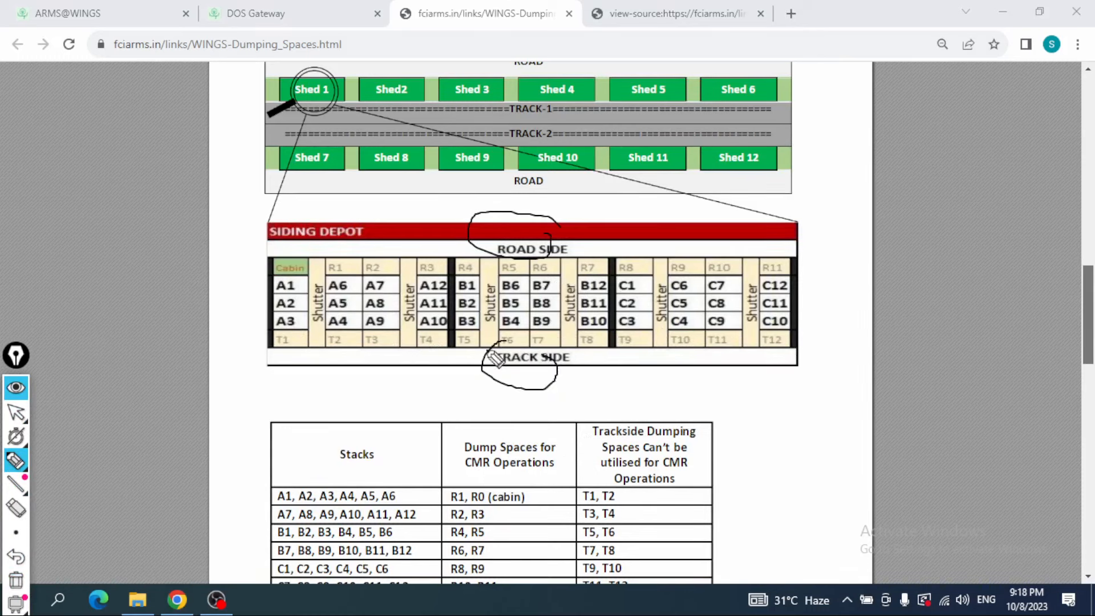
{"action": "left_click_drag", "start_coordinate": [276, 355], "coordinate": [342, 356]}
{"action": "left_click_drag", "start_coordinate": [381, 358], "coordinate": [397, 354]}
{"action": "left_click_drag", "start_coordinate": [429, 355], "coordinate": [440, 354]}
{"action": "left_click_drag", "start_coordinate": [463, 357], "coordinate": [472, 356]}
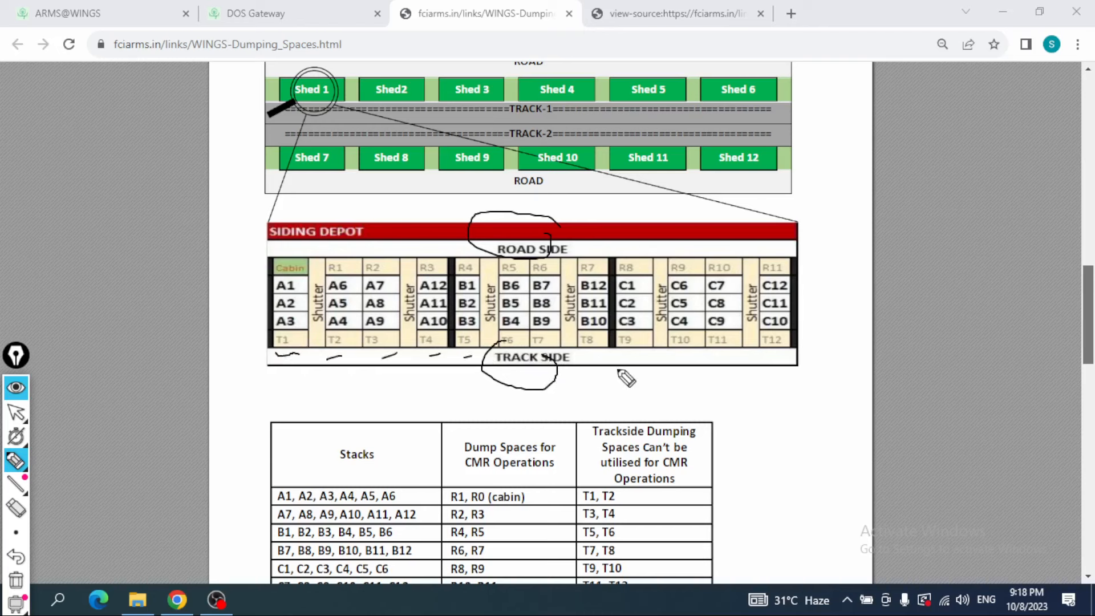
{"action": "left_click_drag", "start_coordinate": [619, 370], "coordinate": [713, 382]}
Step: Mark the R1 direction, R11 and the cabin, circle T4, T9, T10 and T11 on the siding depot diagram, and hide the annotations
{"action": "left_click_drag", "start_coordinate": [320, 250], "coordinate": [362, 256]}
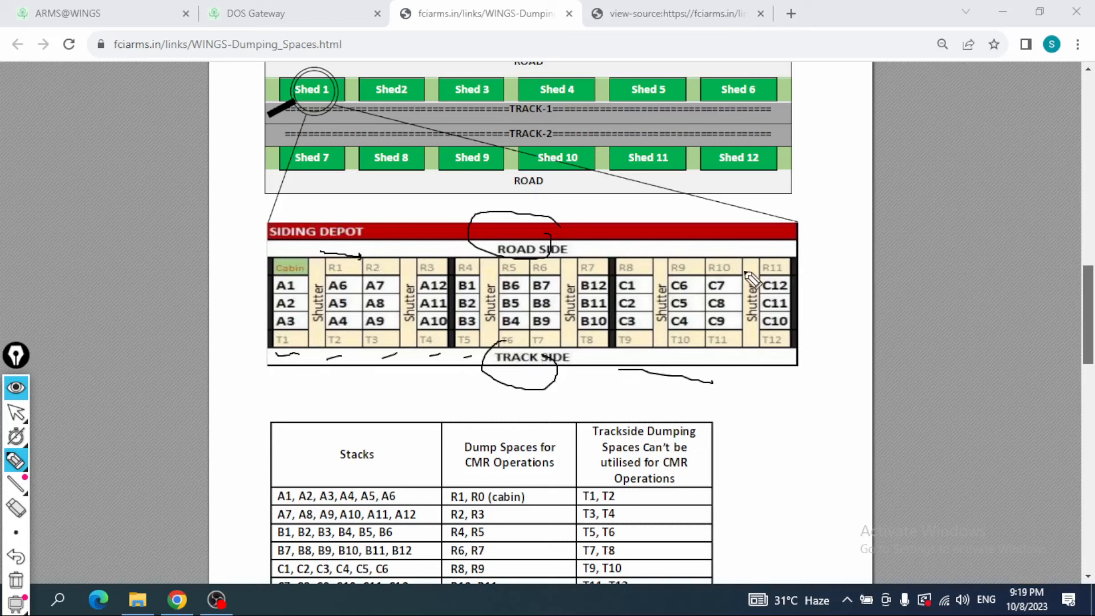
{"action": "left_click_drag", "start_coordinate": [763, 254], "coordinate": [790, 258]}
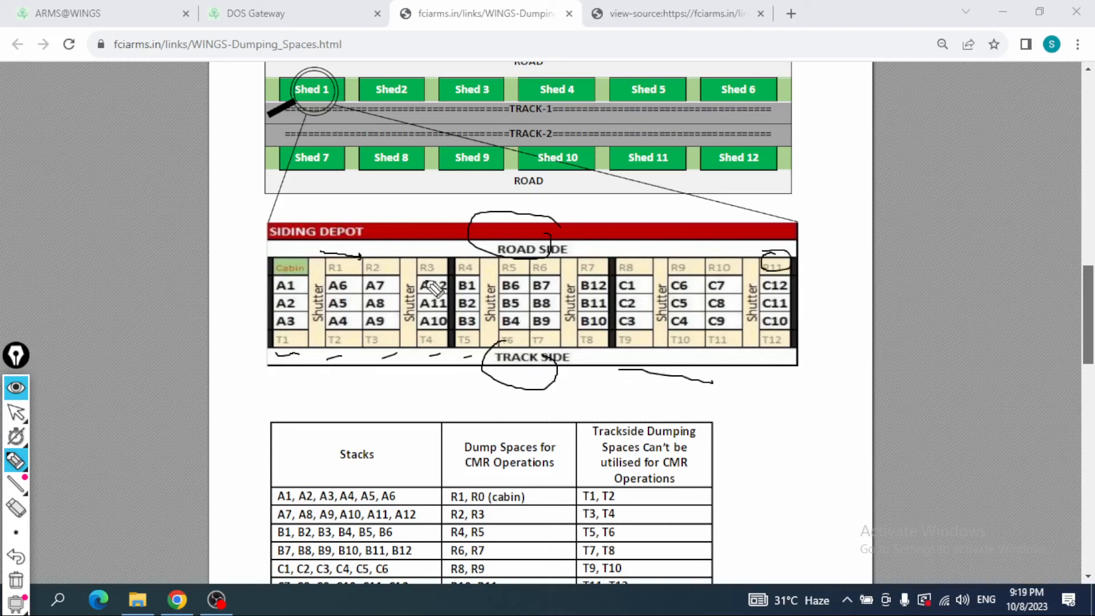
{"action": "mouse_move", "coordinate": [282, 248]}
{"action": "left_mouse_down"}
{"action": "mouse_move", "coordinate": [305, 267]}
{"action": "mouse_move", "coordinate": [251, 269]}
{"action": "left_mouse_up"}
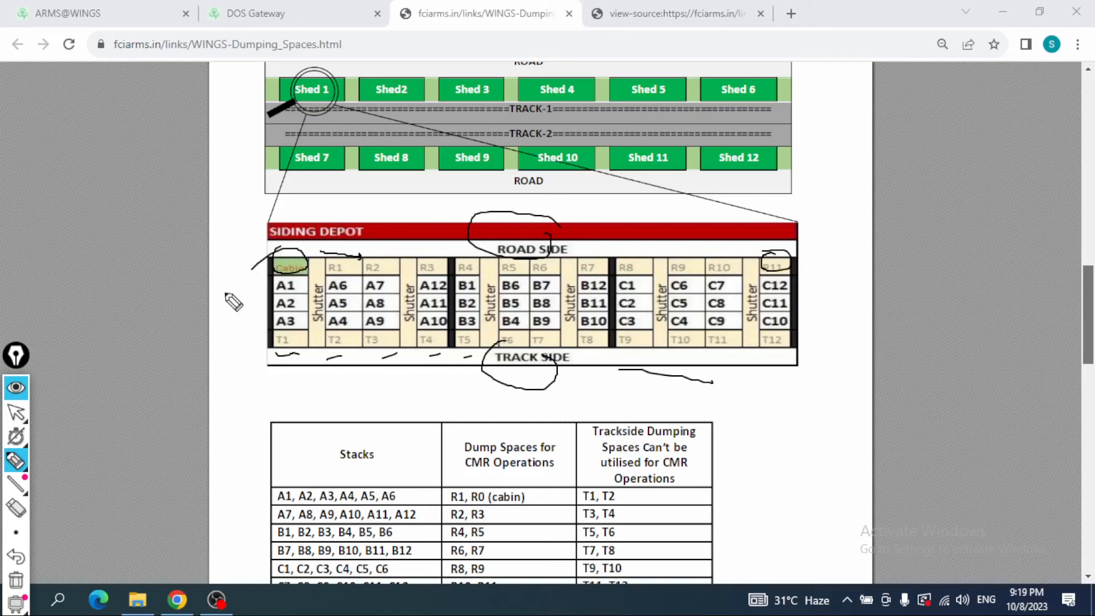
{"action": "mouse_move", "coordinate": [432, 337]}
{"action": "left_mouse_down"}
{"action": "mouse_move", "coordinate": [422, 344]}
{"action": "mouse_move", "coordinate": [448, 356]}
{"action": "mouse_move", "coordinate": [419, 335]}
{"action": "left_mouse_up"}
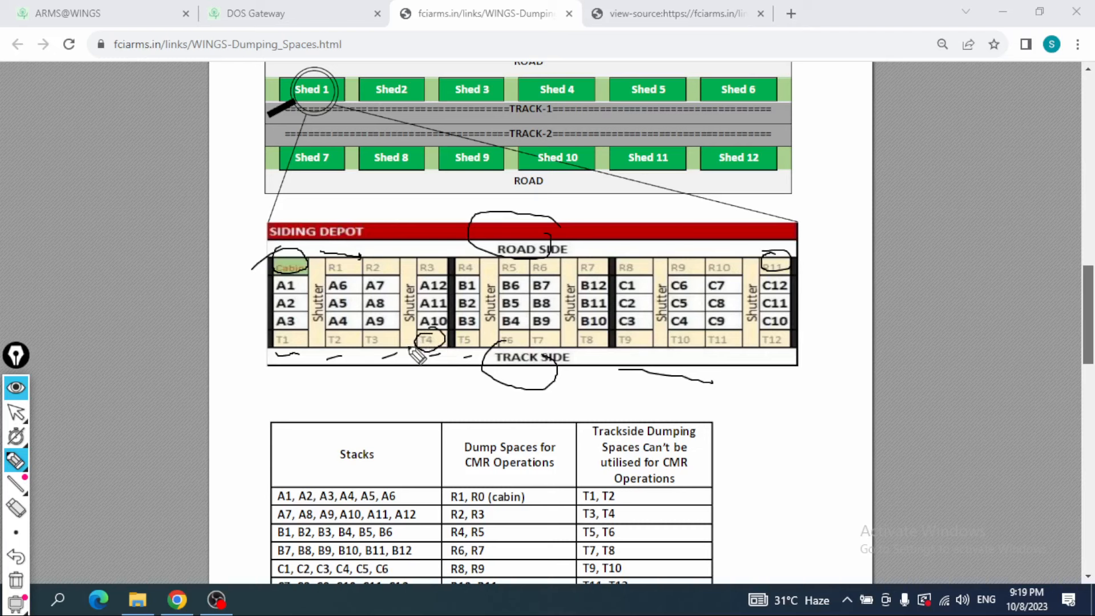
{"action": "mouse_move", "coordinate": [637, 333]}
{"action": "left_mouse_down"}
{"action": "mouse_move", "coordinate": [633, 358]}
{"action": "mouse_move", "coordinate": [645, 336]}
{"action": "mouse_move", "coordinate": [679, 350]}
{"action": "mouse_move", "coordinate": [720, 333]}
{"action": "left_mouse_up"}
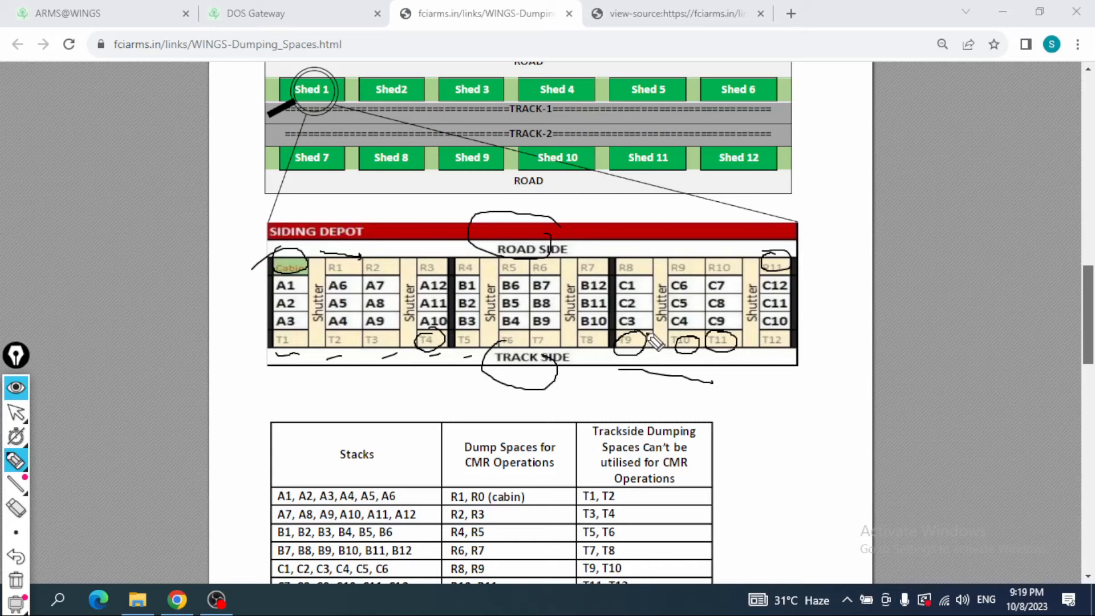
{"action": "left_click", "coordinate": [16, 387]}
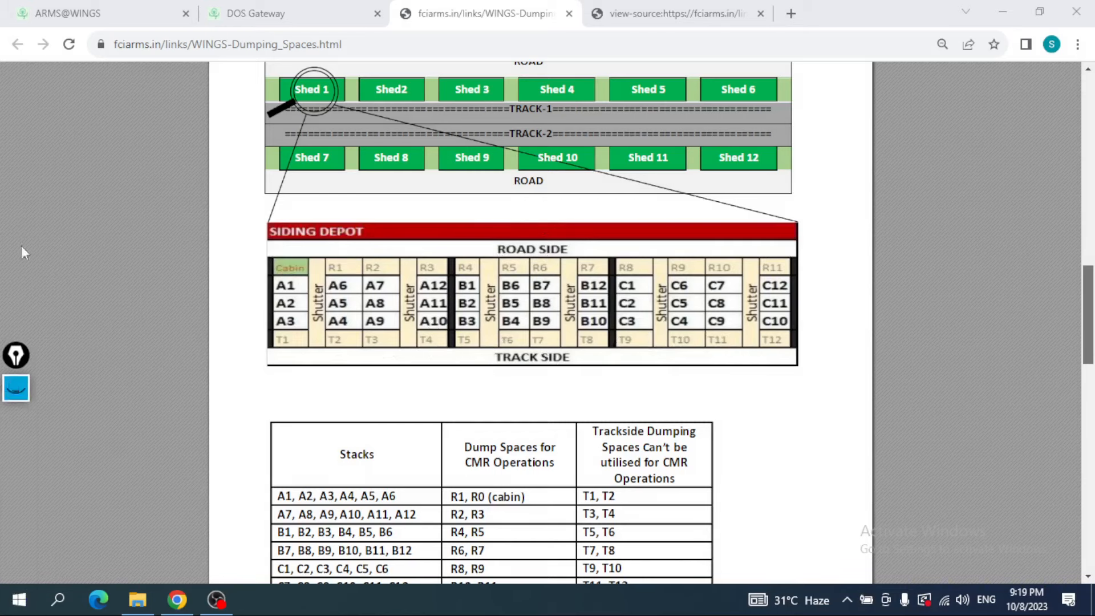
Step: Return to the DOS Gateway compartment configuration and set both platforms of compartment A to Road Side
{"action": "left_click", "coordinate": [327, 8]}
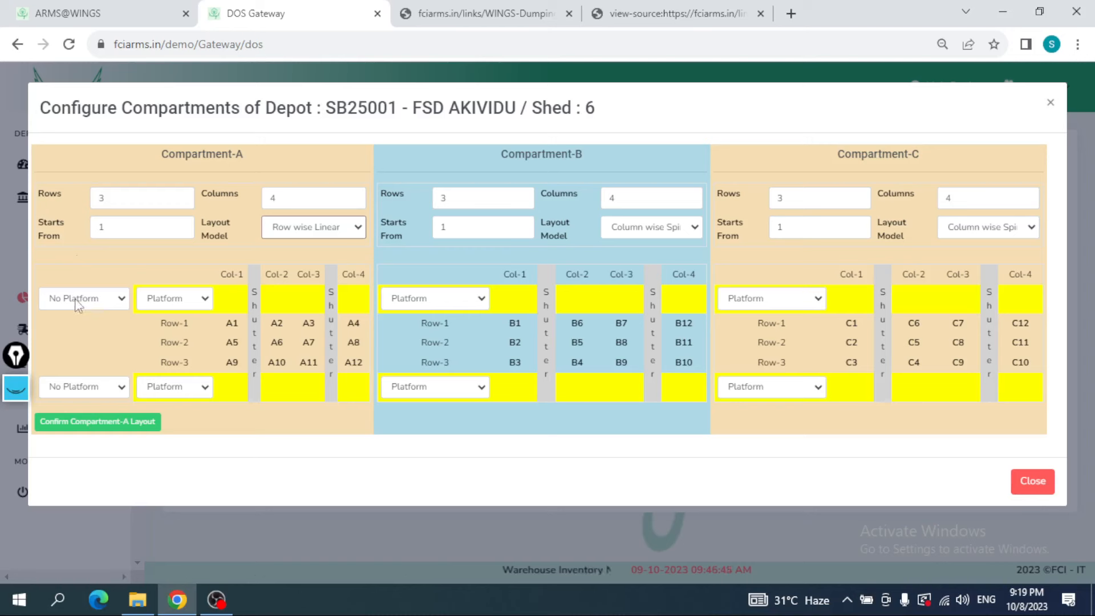
{"action": "left_click", "coordinate": [118, 304]}
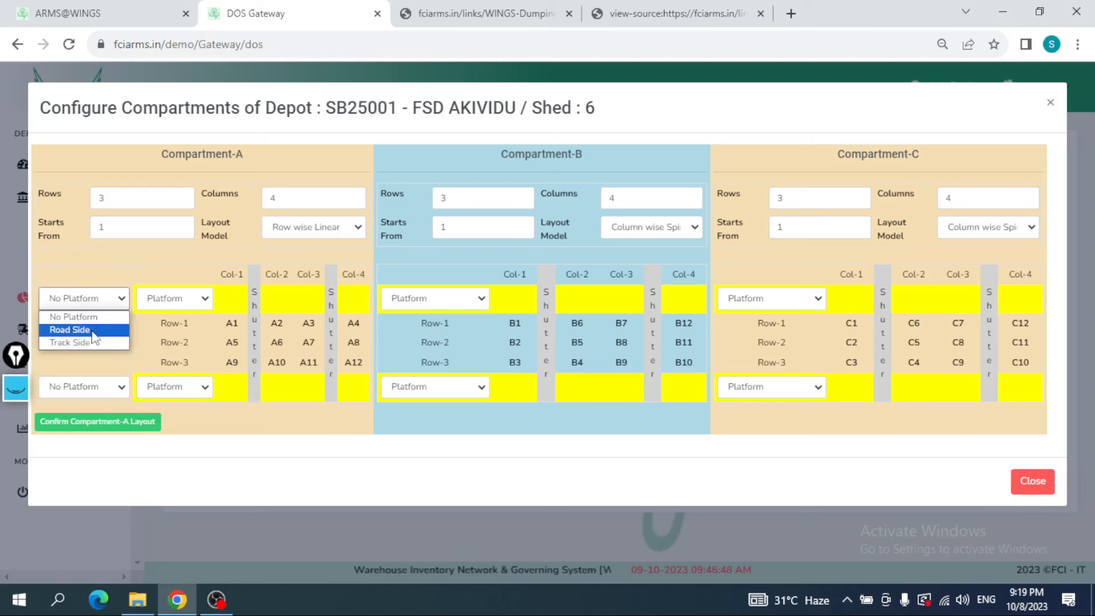
{"action": "left_click", "coordinate": [91, 330]}
{"action": "left_click", "coordinate": [86, 387]}
{"action": "left_click", "coordinate": [80, 418]}
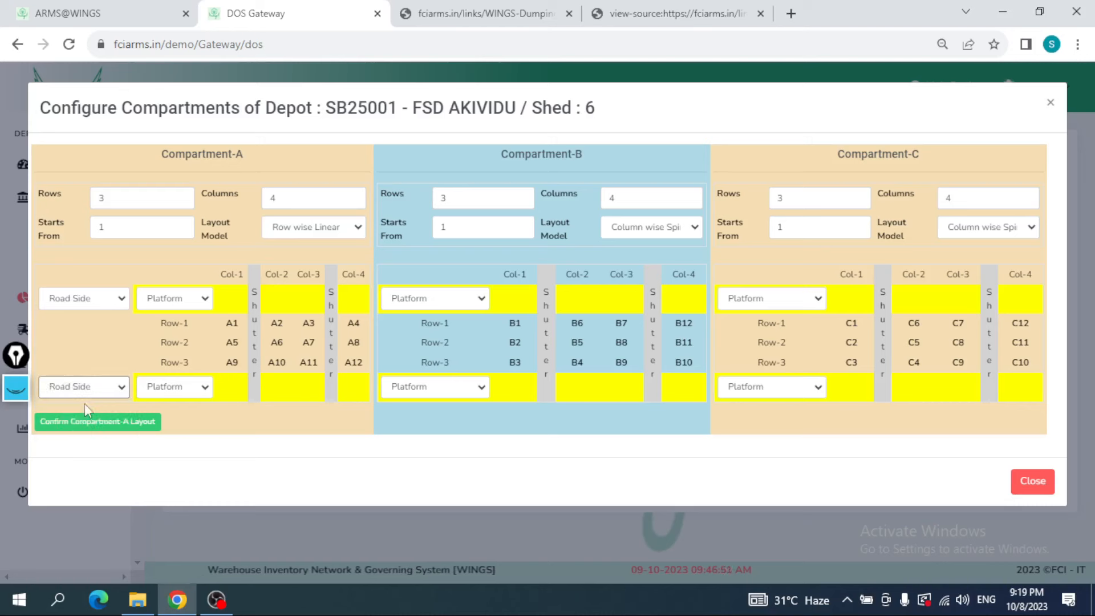
Step: Switch compartment A's upper platform to Track Side and back to Road Side
{"action": "left_click", "coordinate": [97, 306]}
{"action": "left_click", "coordinate": [90, 339]}
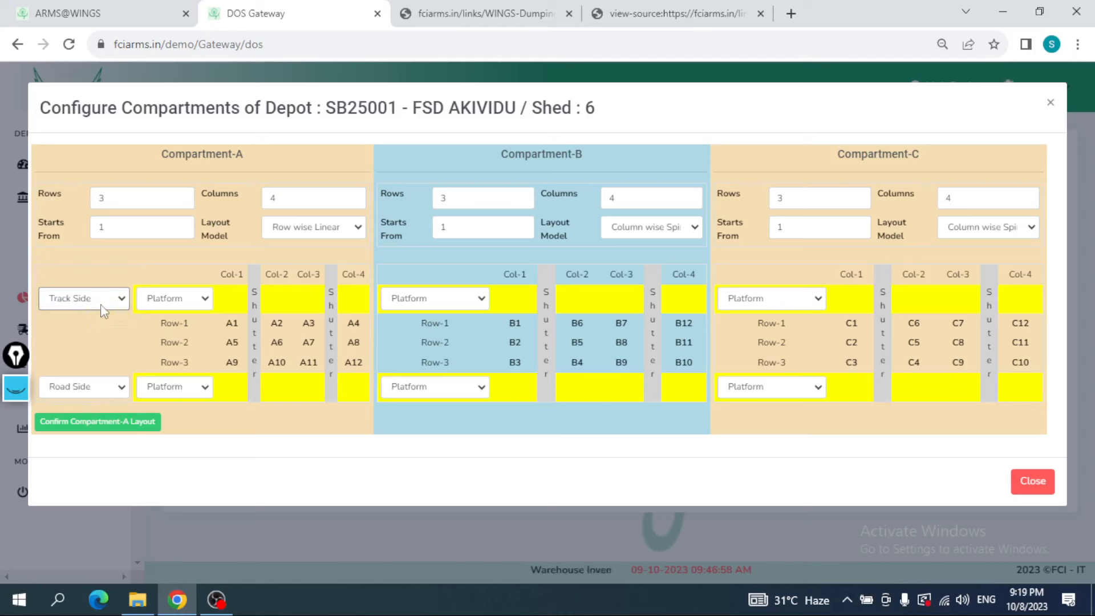
{"action": "left_click", "coordinate": [103, 308]}
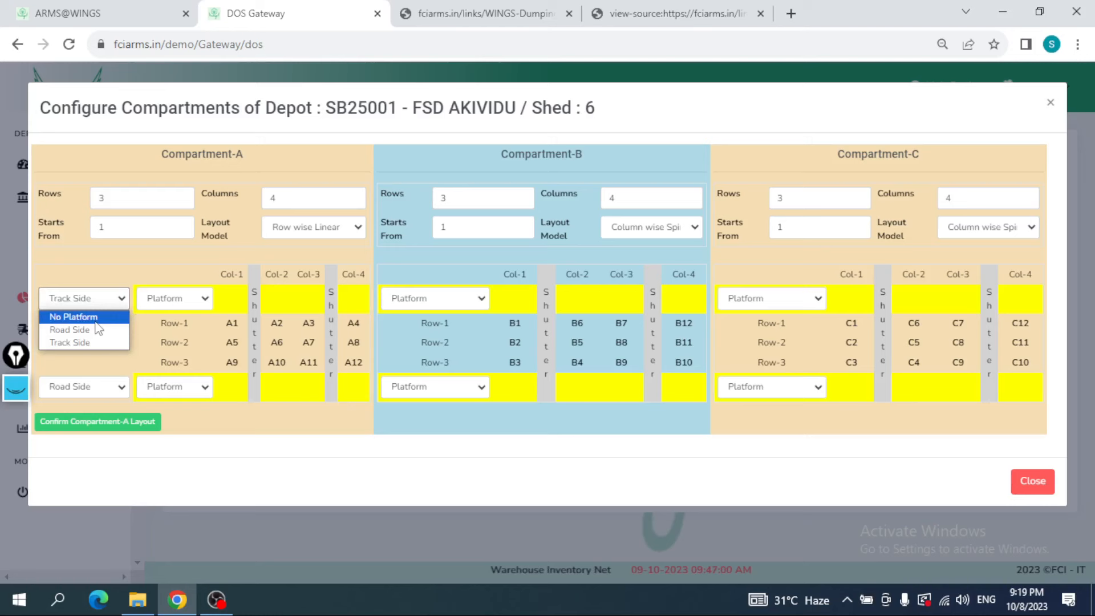
{"action": "left_click", "coordinate": [96, 329]}
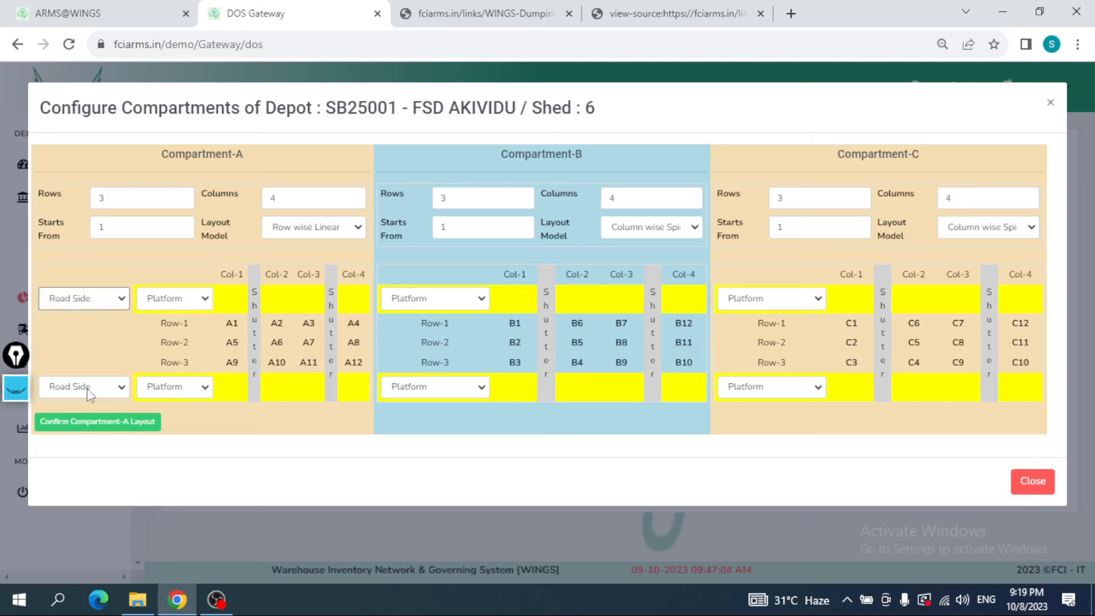
Step: Confirm the layouts of compartments A, B and C of shed 6 one after another
{"action": "left_click", "coordinate": [90, 425]}
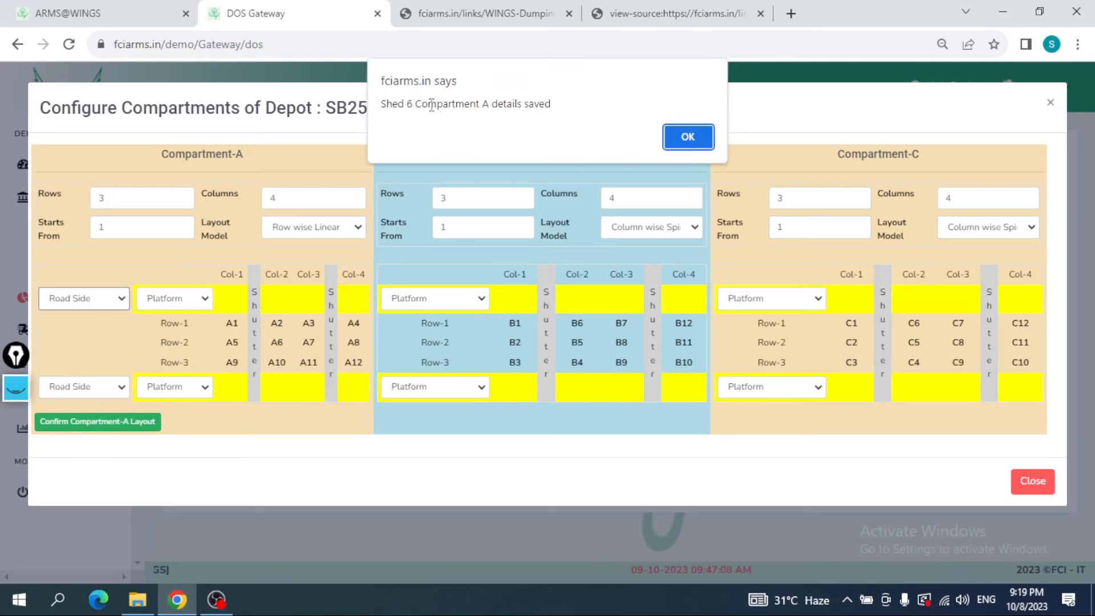
{"action": "left_click", "coordinate": [682, 138]}
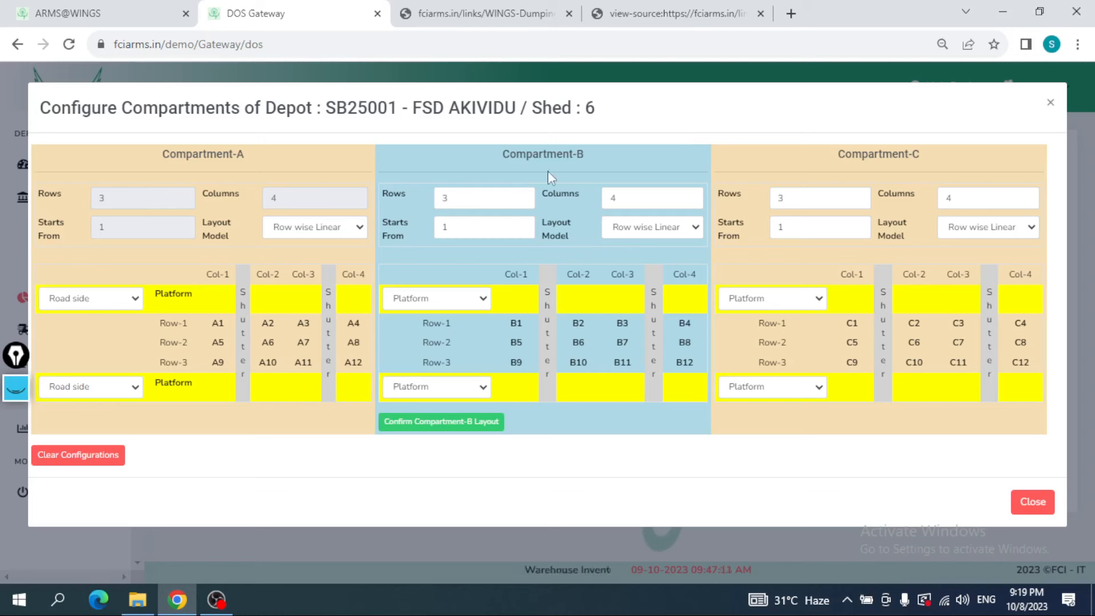
{"action": "left_click", "coordinate": [437, 298]}
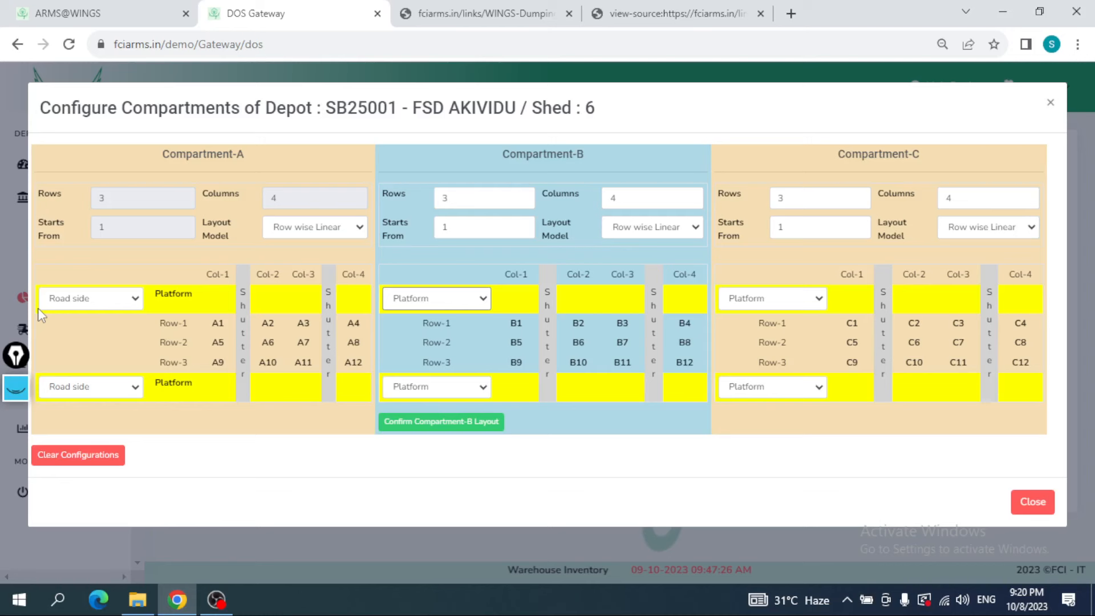
{"action": "left_click", "coordinate": [441, 422]}
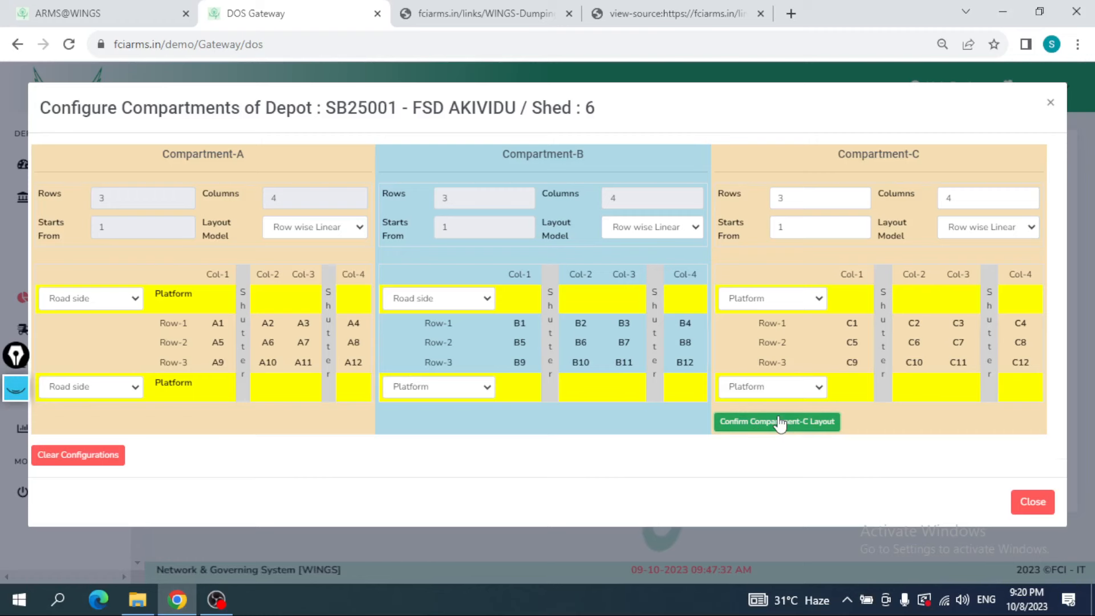
{"action": "left_click", "coordinate": [780, 424]}
Step: Confirm the dumping spaces of shed 6 without marking any of them as operable, accepting the confirmation
{"action": "left_click", "coordinate": [989, 435]}
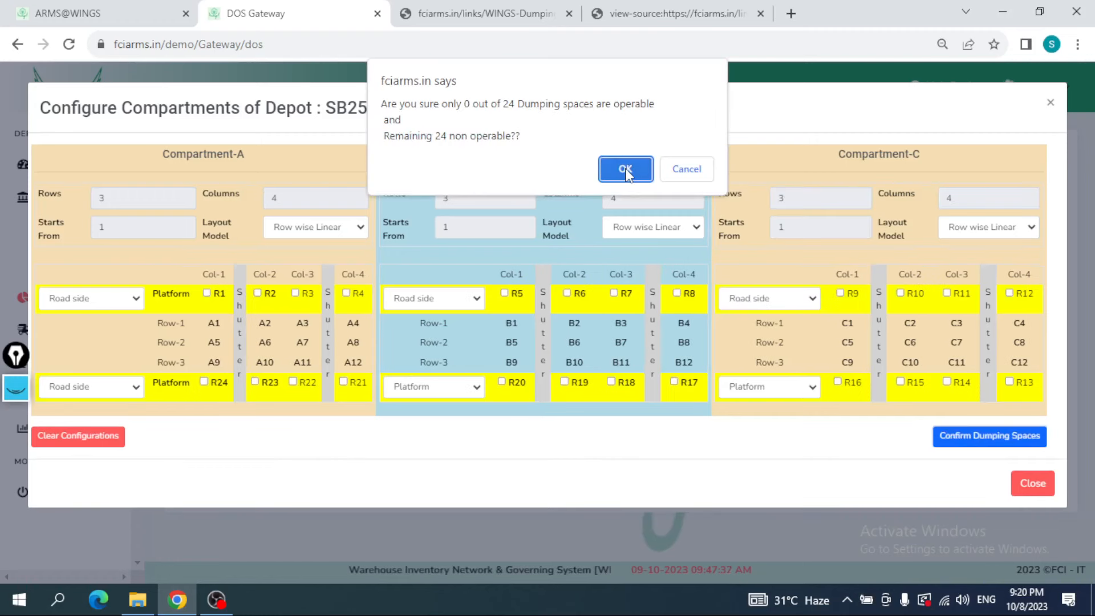
{"action": "left_click", "coordinate": [626, 171]}
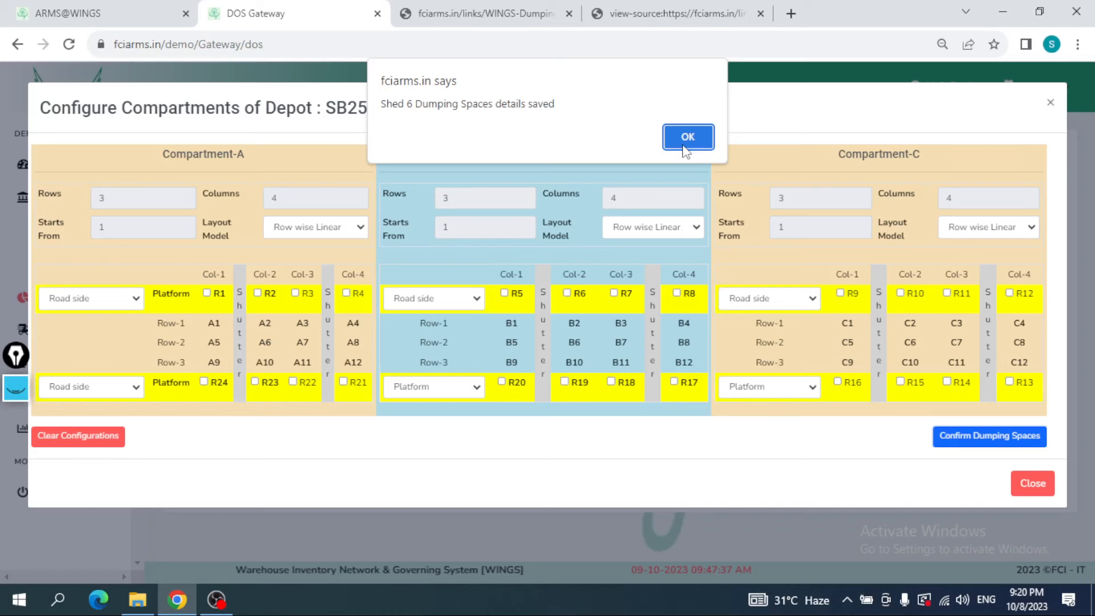
{"action": "left_click", "coordinate": [683, 145]}
Step: Open the page source, return to DOS Gateway, and examine the stack tables and the dumping spaces linked to stack A1
{"action": "key", "text": "ctrl+u"}
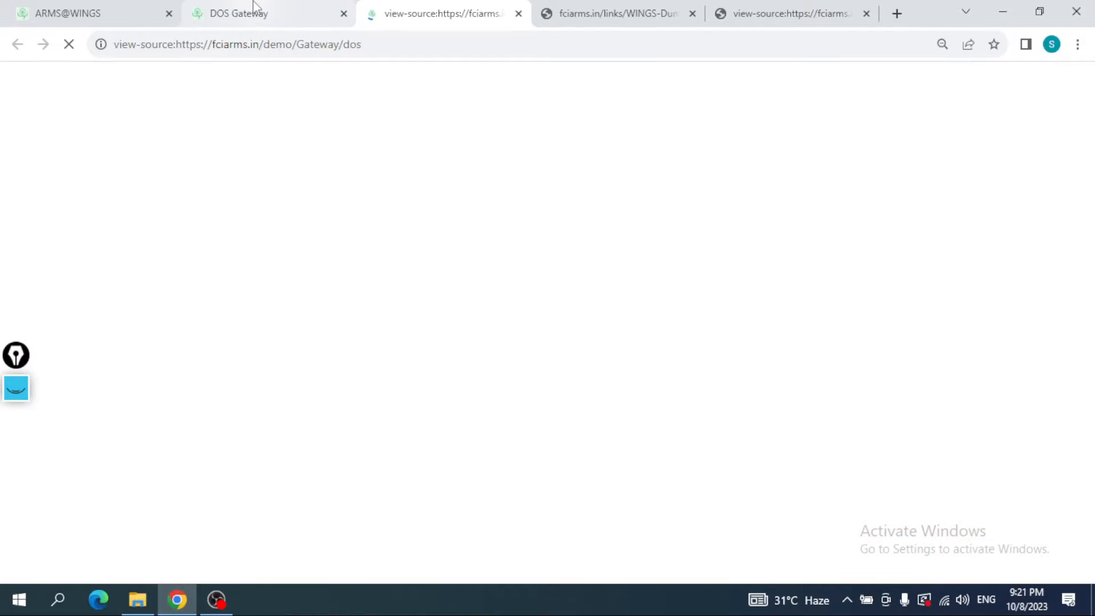
{"action": "left_click", "coordinate": [255, 8]}
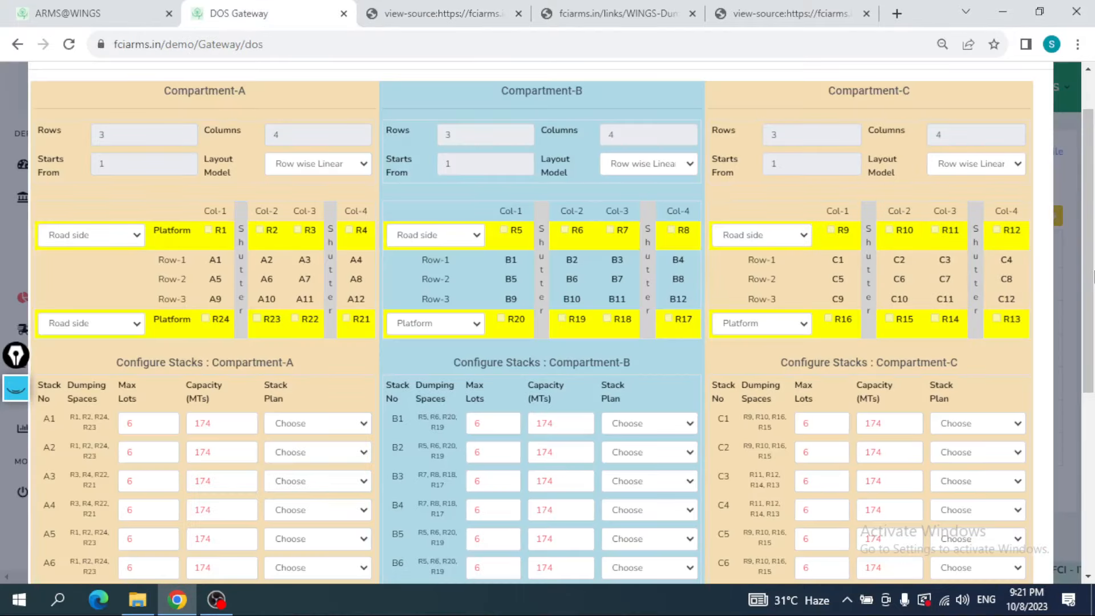
{"action": "scroll", "coordinate": [1093, 277], "scroll_direction": "down", "scroll_amount": 2}
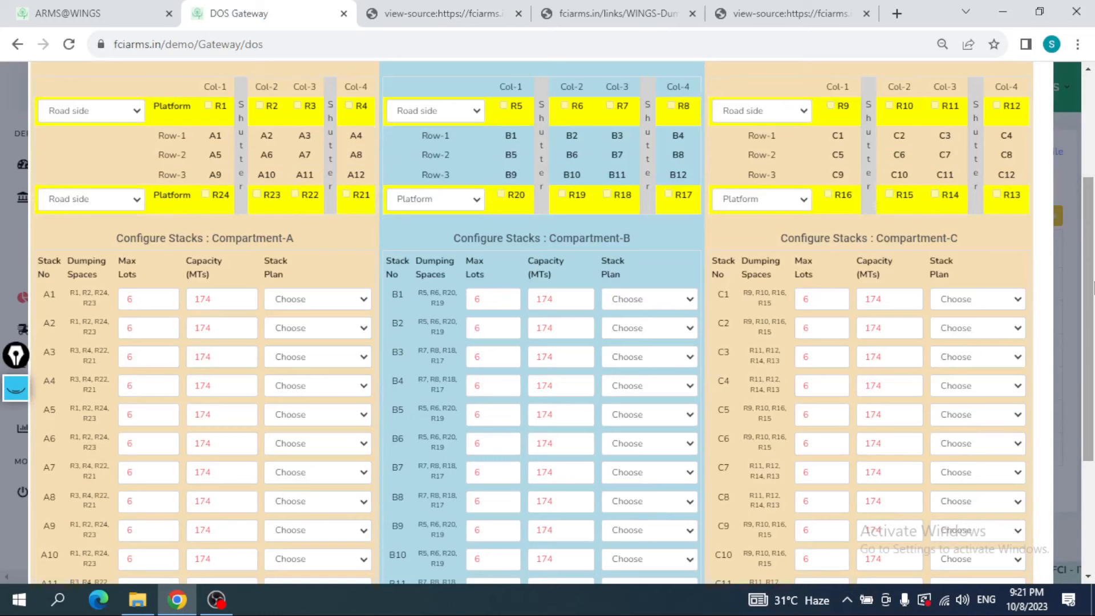
{"action": "left_click_drag", "start_coordinate": [1093, 288], "coordinate": [1093, 335]}
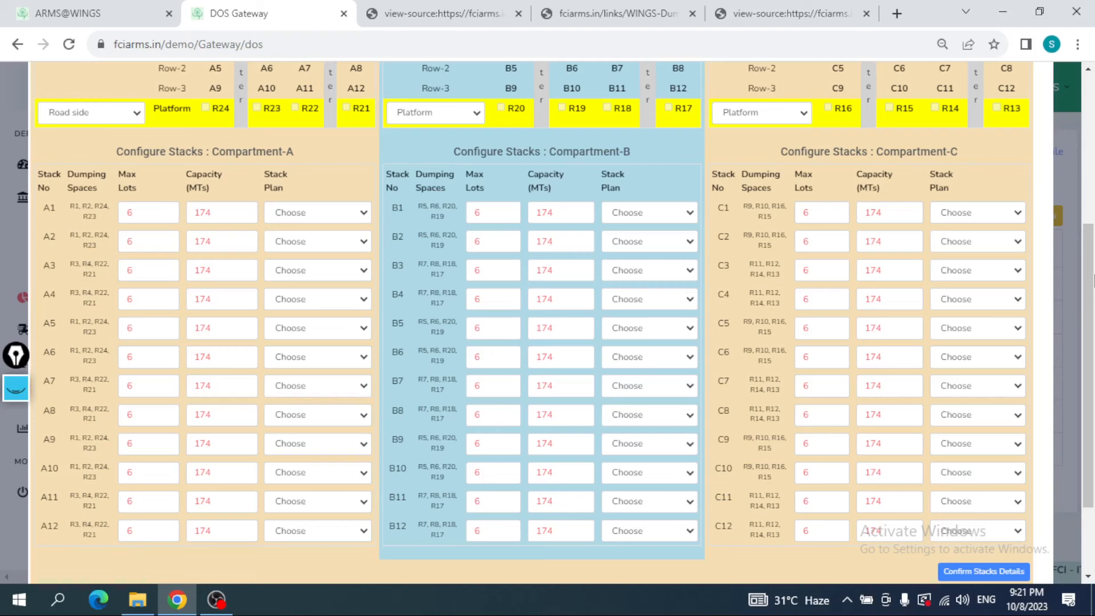
{"action": "scroll", "coordinate": [223, 275], "scroll_direction": "up", "scroll_amount": 3}
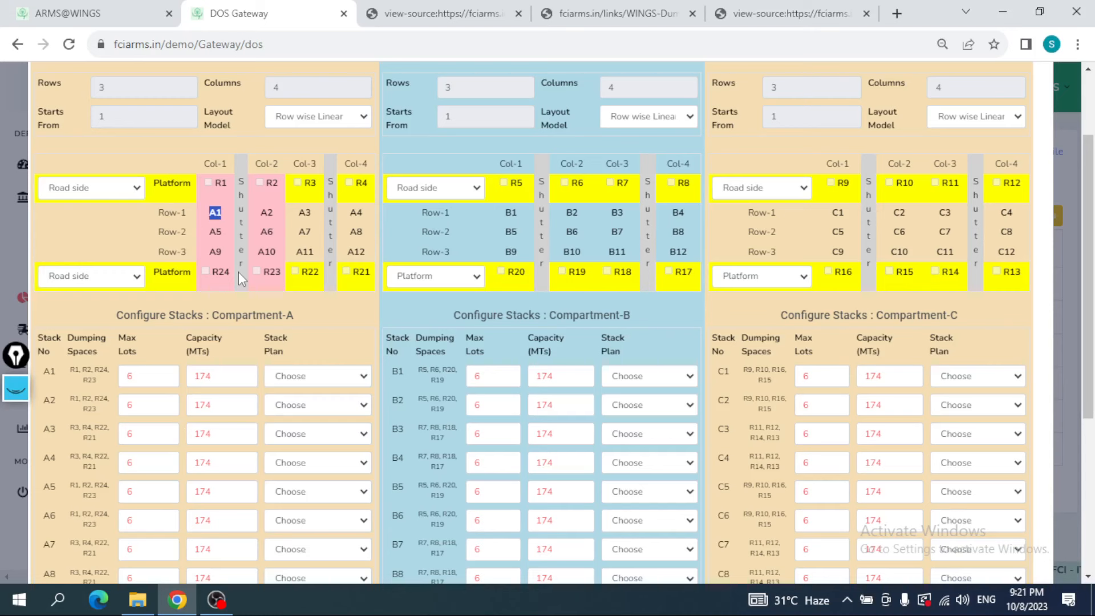
{"action": "scroll", "coordinate": [240, 280], "scroll_direction": "down", "scroll_amount": 3}
Step: Set stack A1's maximum lots to 4 and its capacity to 116 MTs, and open its stack plan options
{"action": "double_click", "coordinate": [122, 163]}
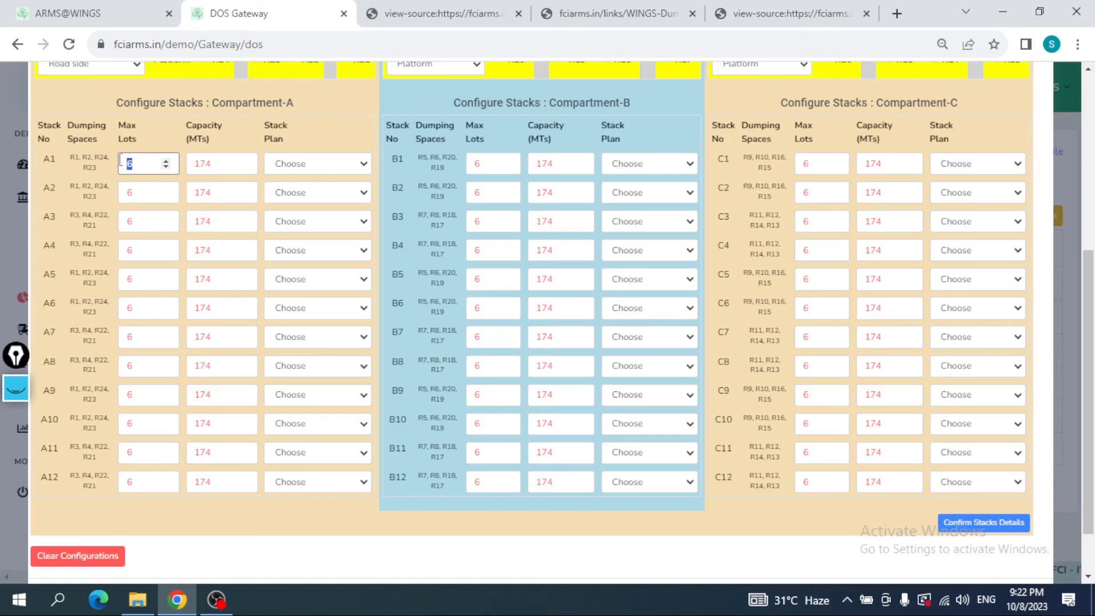
{"action": "type", "text": "4"}
{"action": "double_click", "coordinate": [222, 163]}
{"action": "type", "text": "1"}
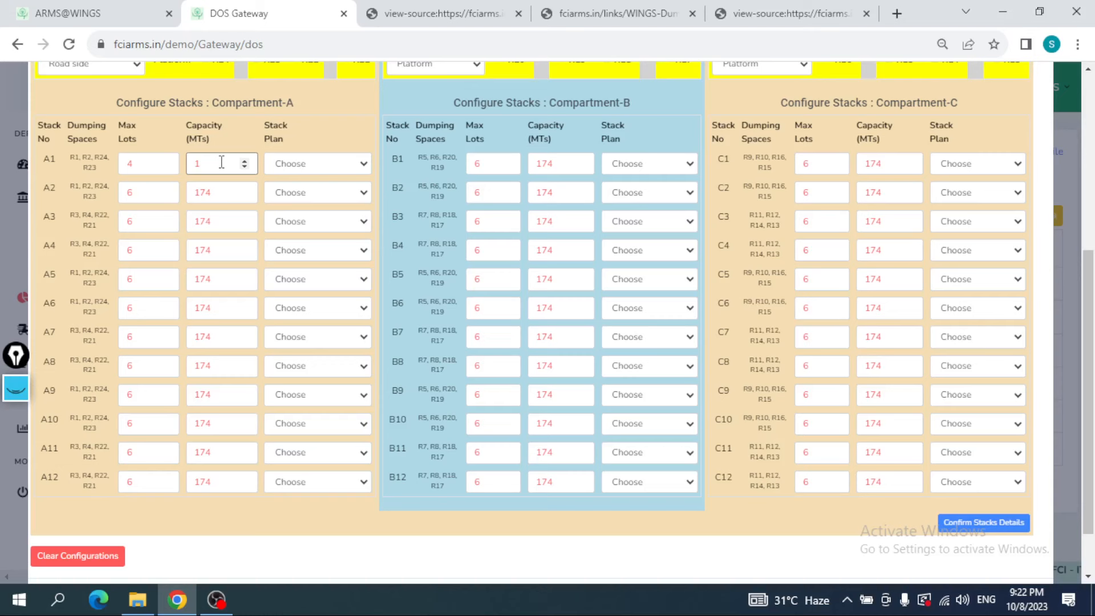
{"action": "type", "text": "16"}
{"action": "left_click", "coordinate": [327, 166]}
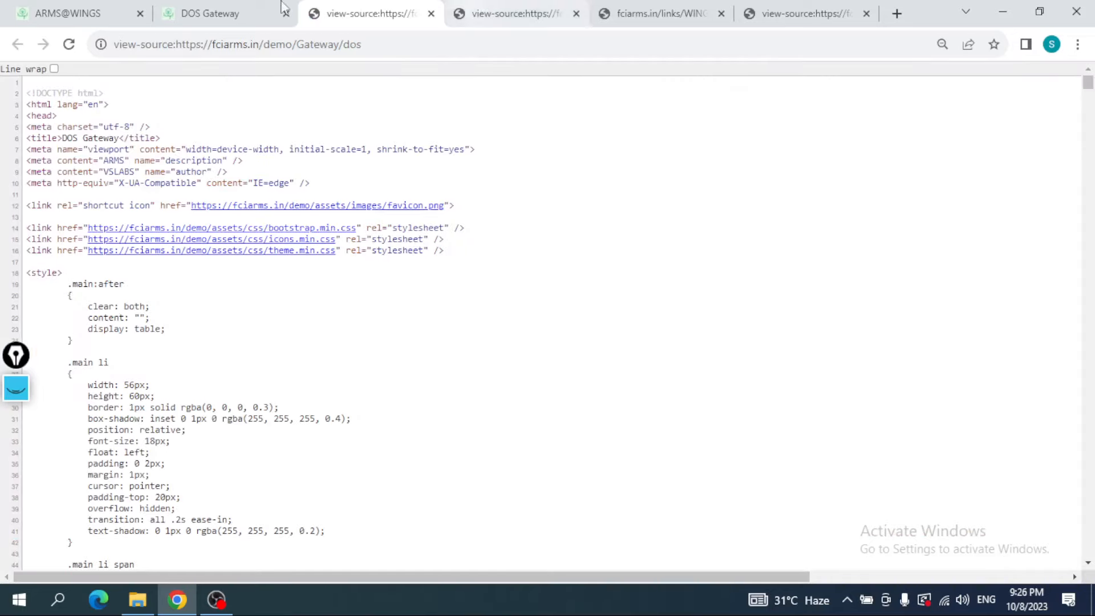
Step: Switch from the page source back to the stack configuration on the DOS Gateway page
{"action": "left_click", "coordinate": [281, 7]}
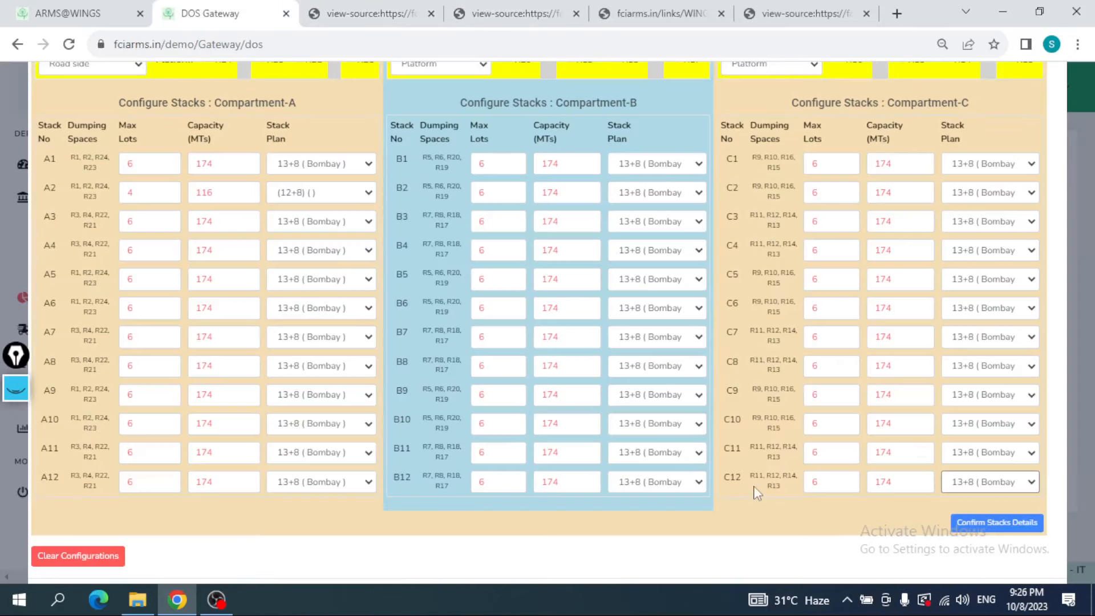